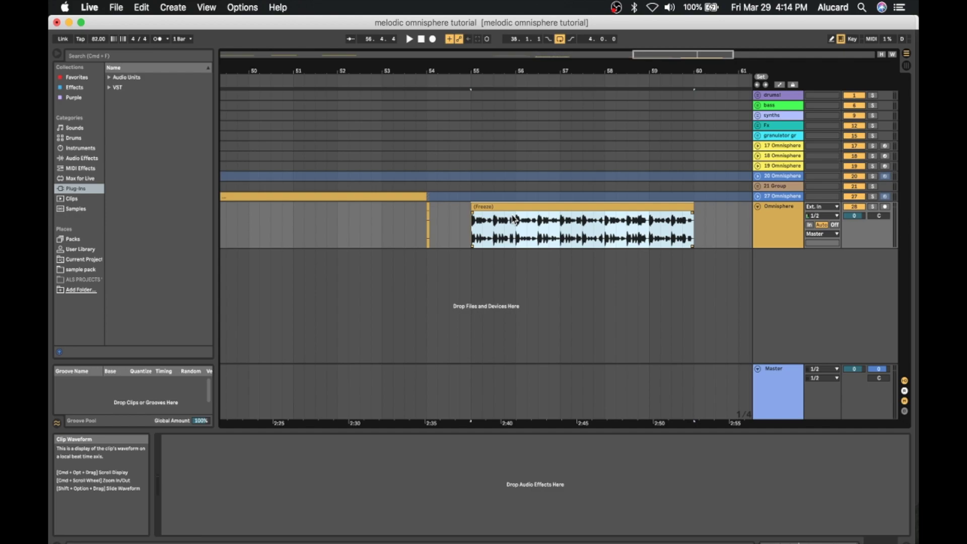
- Place the insert marker at bar 49, unfold the 27 Omnisphere track, and open its Omnisphere instrument window
{"action": "scroll", "coordinate": [417, 215], "scroll_direction": "left", "scroll_amount": 5}
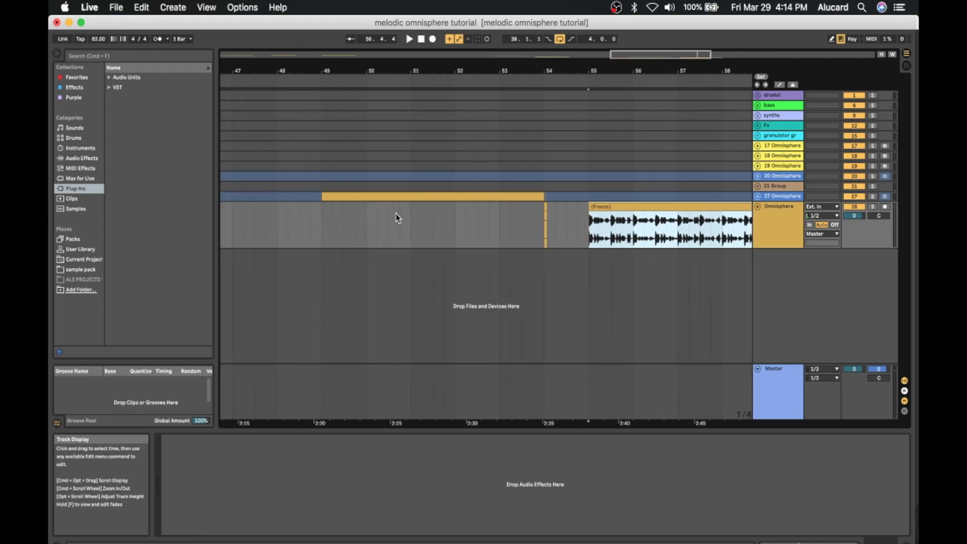
{"action": "left_click", "coordinate": [324, 220]}
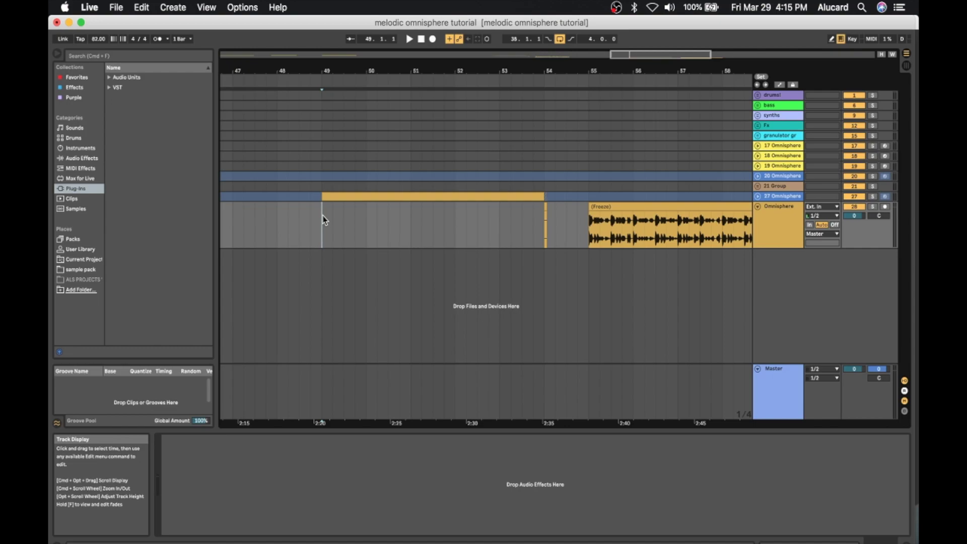
{"action": "scroll", "coordinate": [285, 214], "scroll_direction": "left", "scroll_amount": 5}
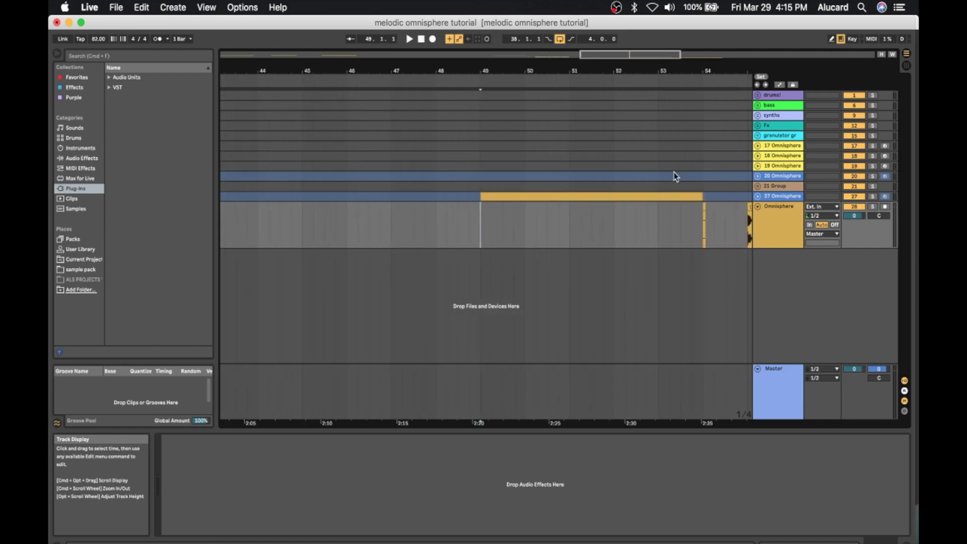
{"action": "left_click", "coordinate": [758, 197]}
{"action": "left_click", "coordinate": [775, 199]}
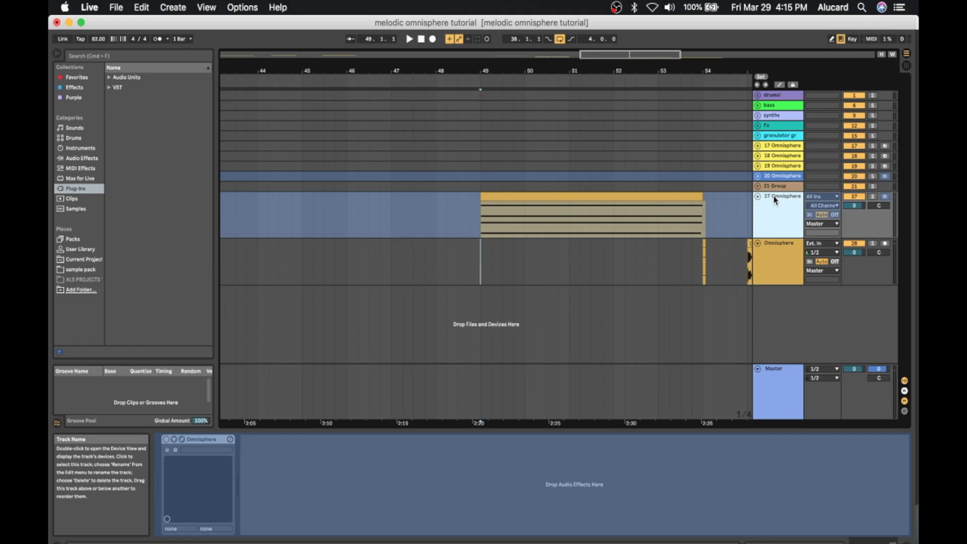
{"action": "left_click", "coordinate": [181, 439]}
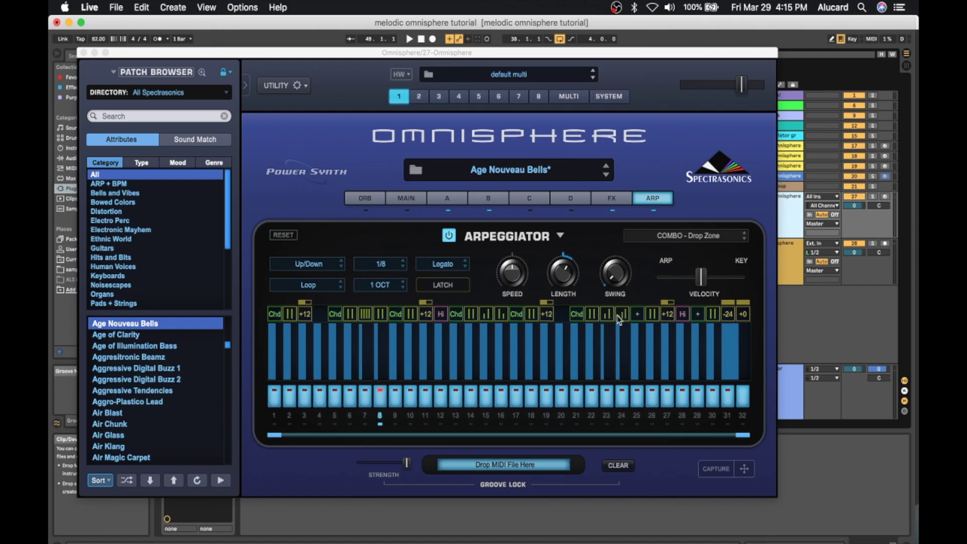
- Examine the modifiers assigned to arpeggiator steps 1, 2 and 3, including the chord options
{"action": "left_click", "coordinate": [276, 316]}
{"action": "mouse_move", "coordinate": [309, 316]}
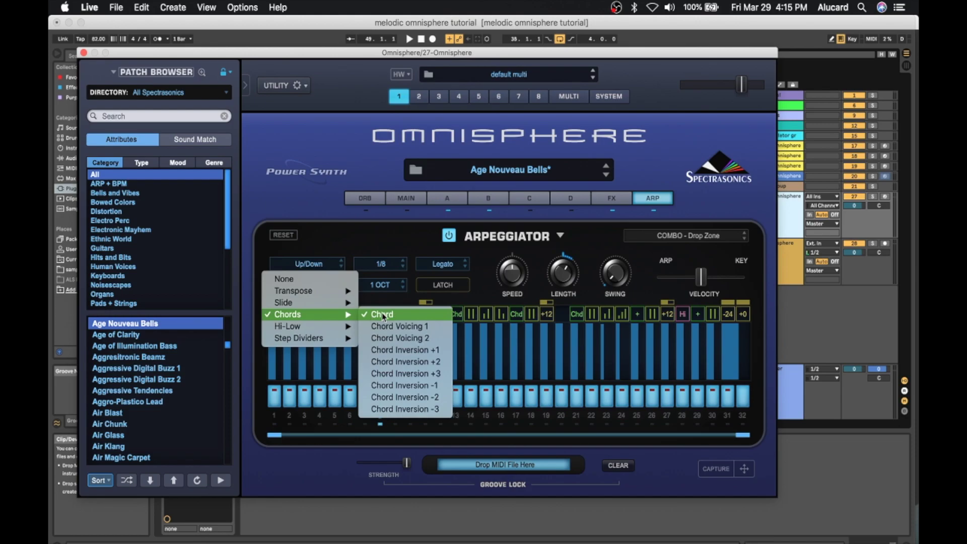
{"action": "left_click", "coordinate": [310, 317]}
{"action": "left_click", "coordinate": [290, 317]}
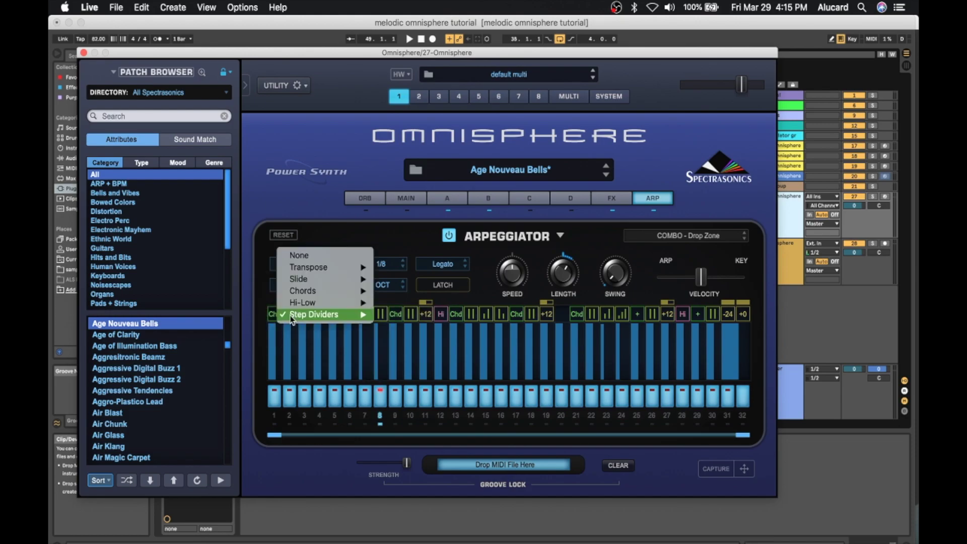
{"action": "left_click", "coordinate": [346, 228]}
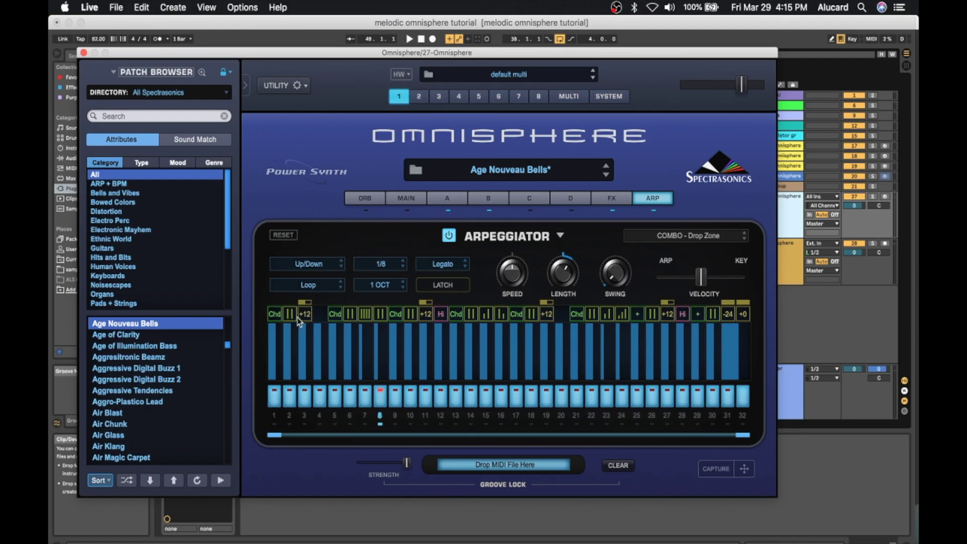
{"action": "left_click", "coordinate": [302, 316]}
{"action": "left_click", "coordinate": [334, 223]}
- Examine the arpeggiator's pattern mode, note rate and octave range choices without changing them
{"action": "left_click", "coordinate": [330, 266]}
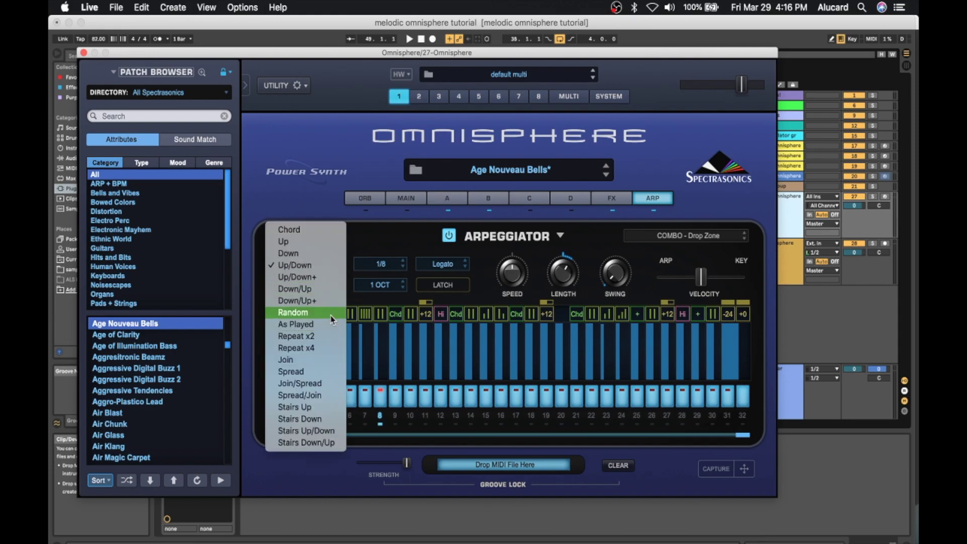
{"action": "left_click", "coordinate": [386, 263]}
{"action": "left_click", "coordinate": [386, 264]}
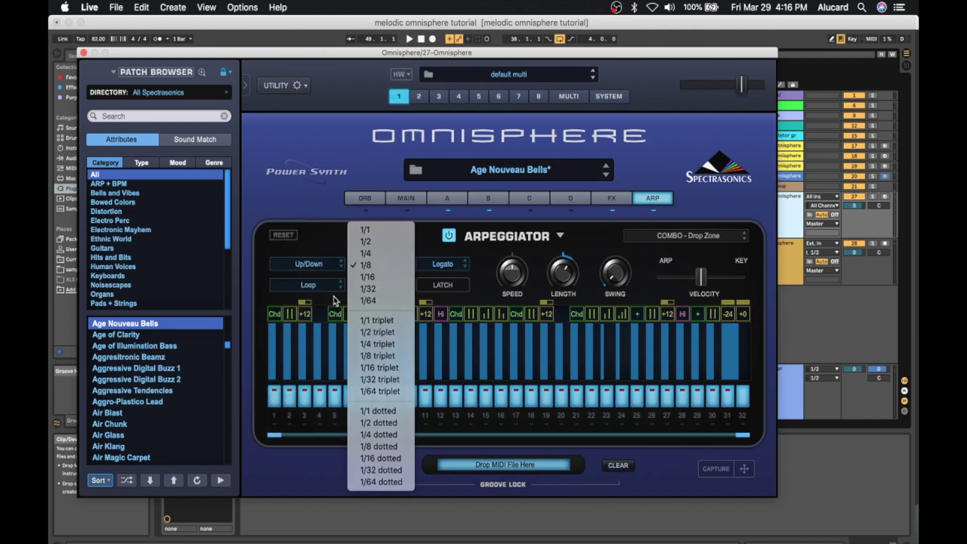
{"action": "left_click", "coordinate": [333, 296]}
{"action": "left_click", "coordinate": [363, 285]}
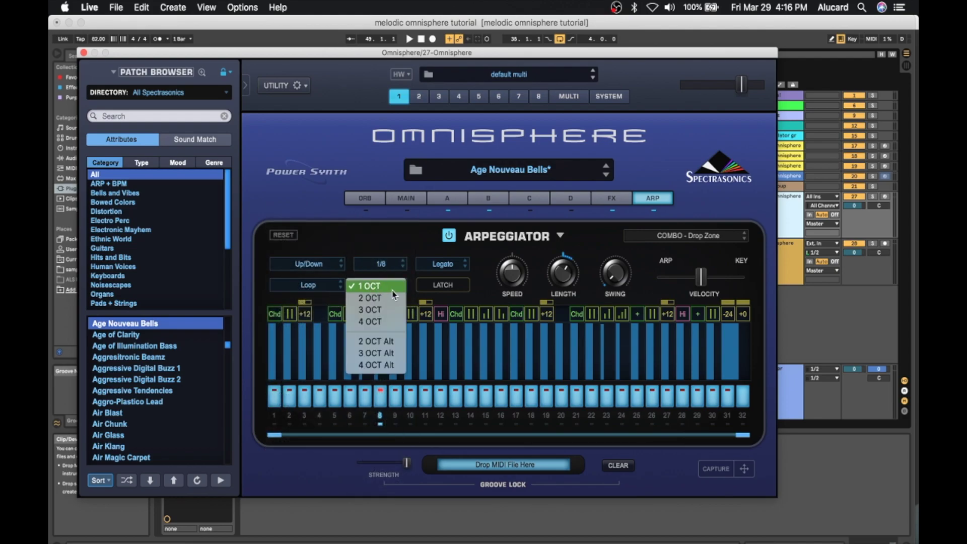
{"action": "left_click", "coordinate": [317, 322]}
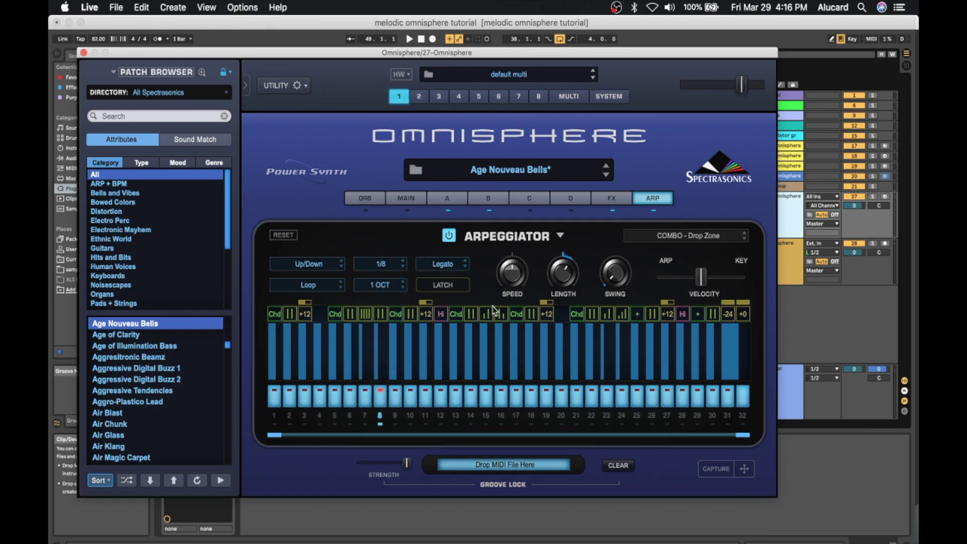
- Set the arpeggiator pattern mode to Join and arm the 27 Omnisphere track for recording
{"action": "left_click", "coordinate": [309, 264]}
{"action": "left_click", "coordinate": [303, 364]}
{"action": "left_click", "coordinate": [885, 196]}
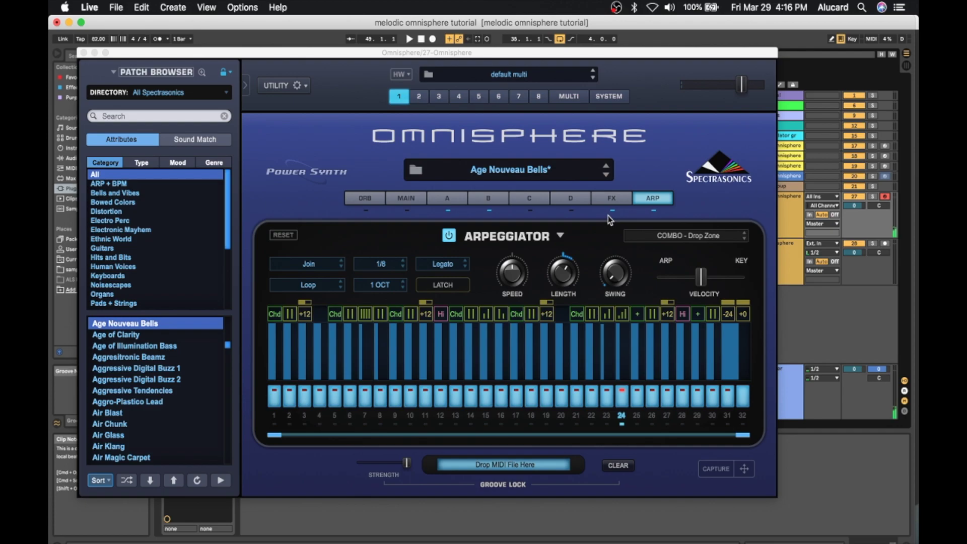
- Load the 00. Blank arpeggiator preset and switch on steps 1 to 8
{"action": "left_click", "coordinate": [657, 235]}
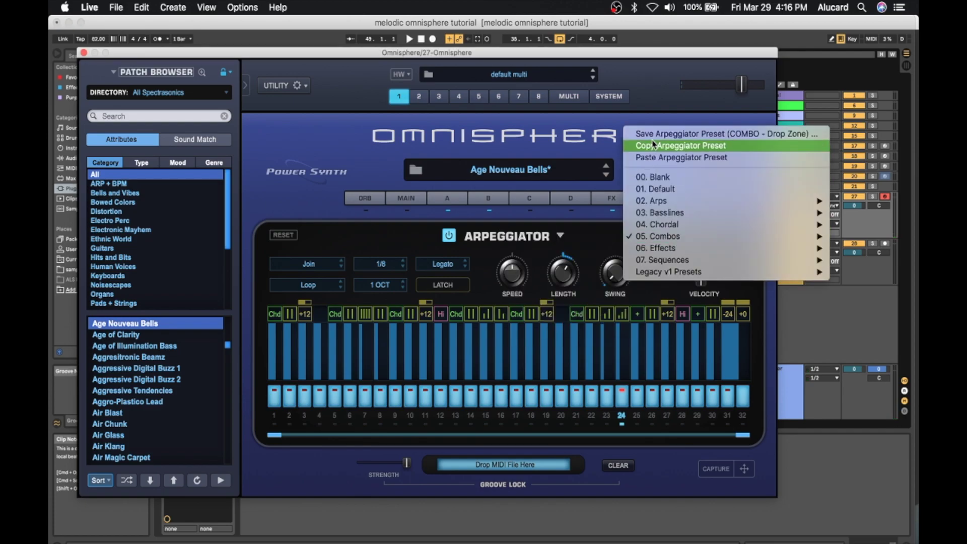
{"action": "left_click", "coordinate": [578, 198]}
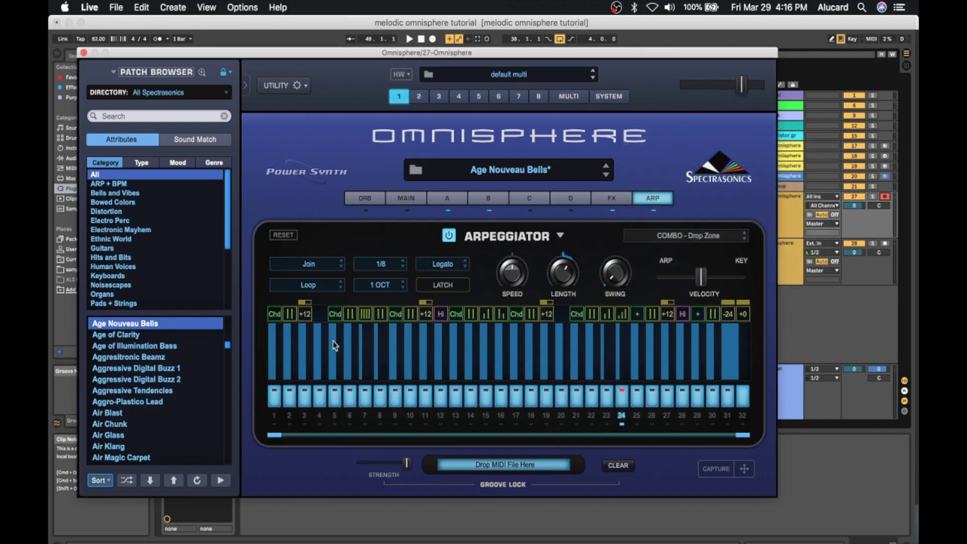
{"action": "left_click_drag", "start_coordinate": [281, 437], "coordinate": [387, 448]}
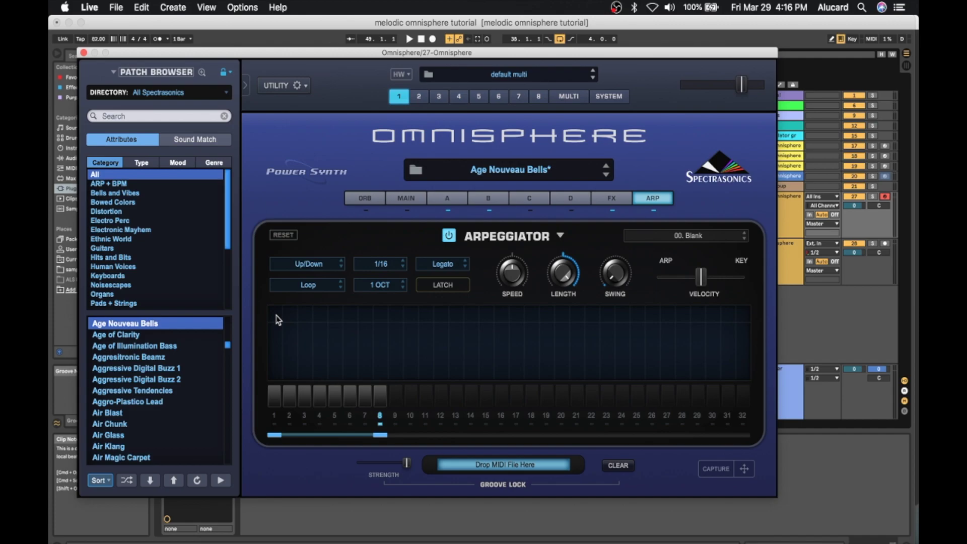
{"action": "mouse_move", "coordinate": [275, 323]}
{"action": "left_mouse_down"}
{"action": "mouse_move", "coordinate": [334, 328]}
{"action": "mouse_move", "coordinate": [333, 297]}
{"action": "left_mouse_up"}
{"action": "mouse_move", "coordinate": [323, 330]}
{"action": "left_mouse_down"}
{"action": "mouse_move", "coordinate": [325, 313]}
{"action": "mouse_move", "coordinate": [353, 309]}
{"action": "mouse_move", "coordinate": [365, 333]}
{"action": "mouse_move", "coordinate": [382, 334]}
{"action": "mouse_move", "coordinate": [381, 305]}
{"action": "mouse_move", "coordinate": [362, 301]}
{"action": "left_mouse_up"}
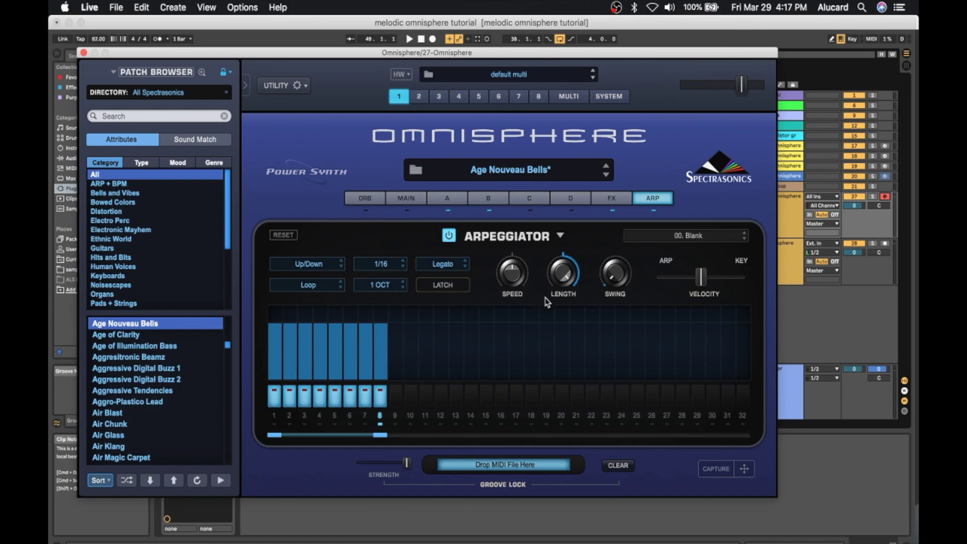
{"action": "left_click", "coordinate": [416, 172]}
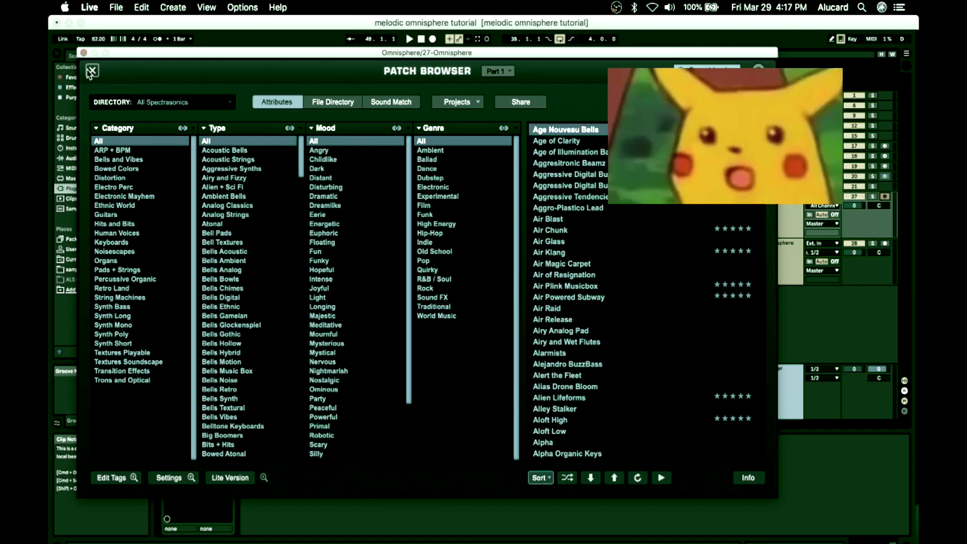
{"action": "left_click", "coordinate": [92, 71]}
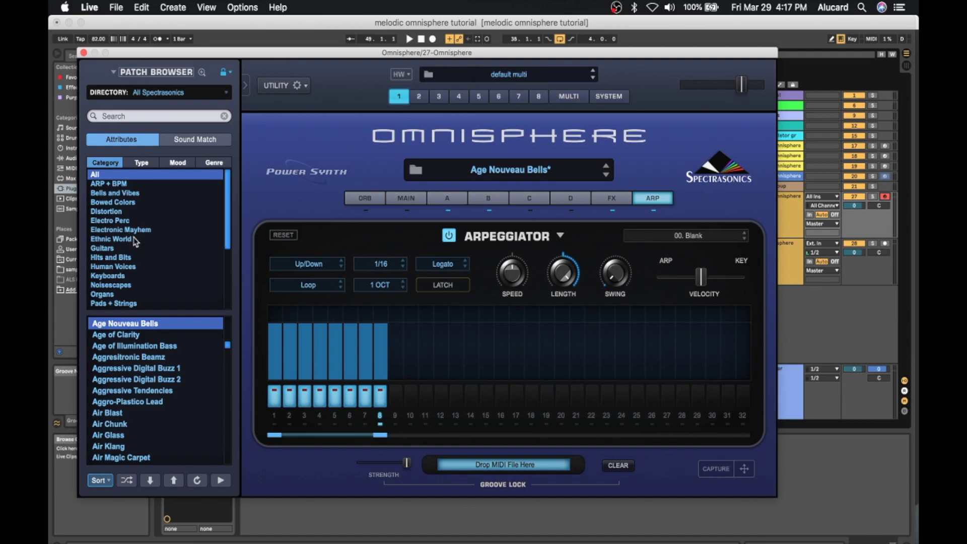
{"action": "left_click", "coordinate": [274, 312]}
{"action": "mouse_move", "coordinate": [309, 324]}
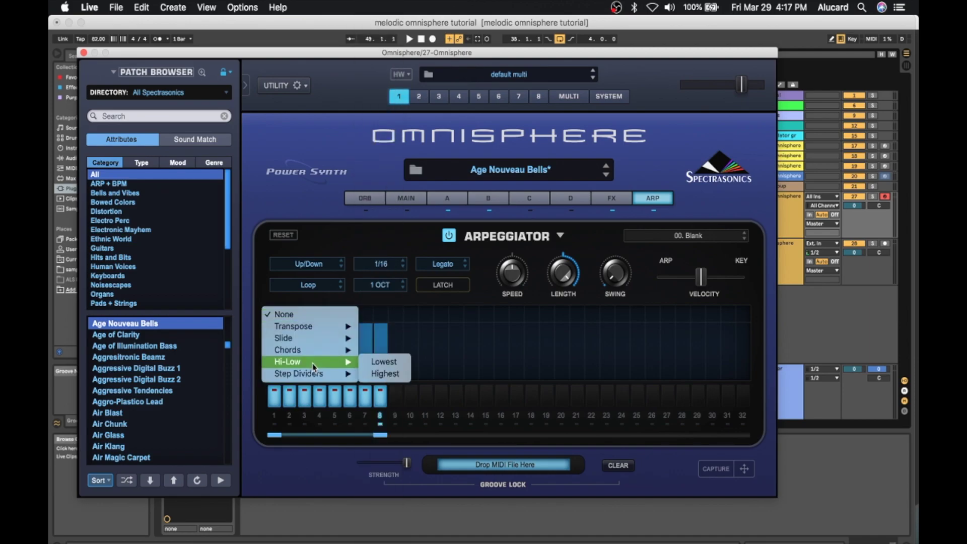
{"action": "left_click", "coordinate": [284, 298]}
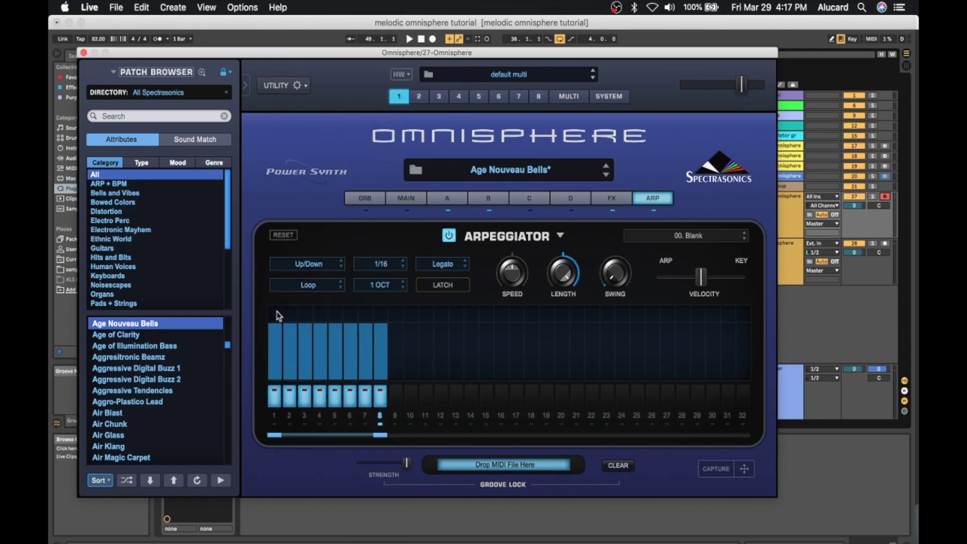
- Transpose arpeggiator step 2 by +7 and assign Chord Voicing 2 to step 3
{"action": "left_click", "coordinate": [291, 312]}
{"action": "mouse_move", "coordinate": [303, 341]}
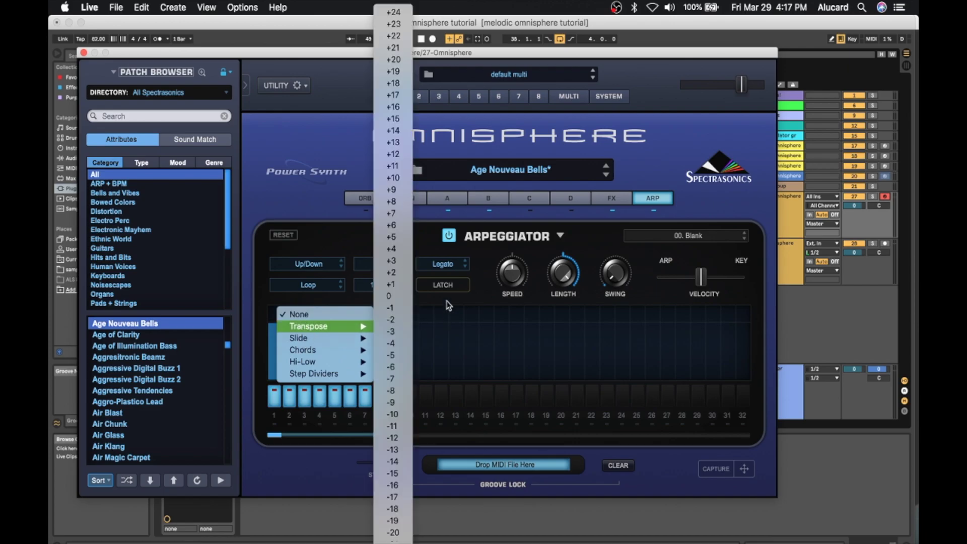
{"action": "left_click", "coordinate": [394, 213]}
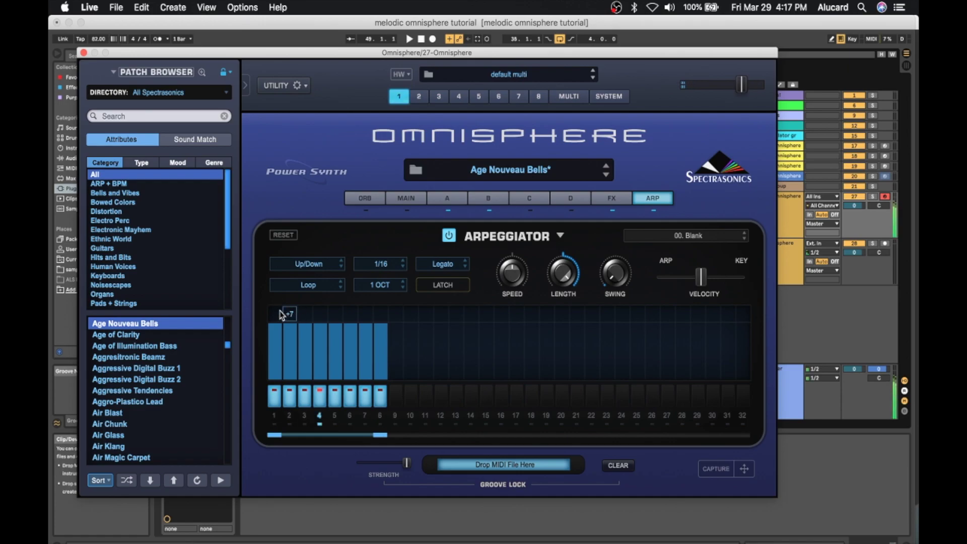
{"action": "left_click", "coordinate": [295, 313]}
{"action": "mouse_move", "coordinate": [338, 351]}
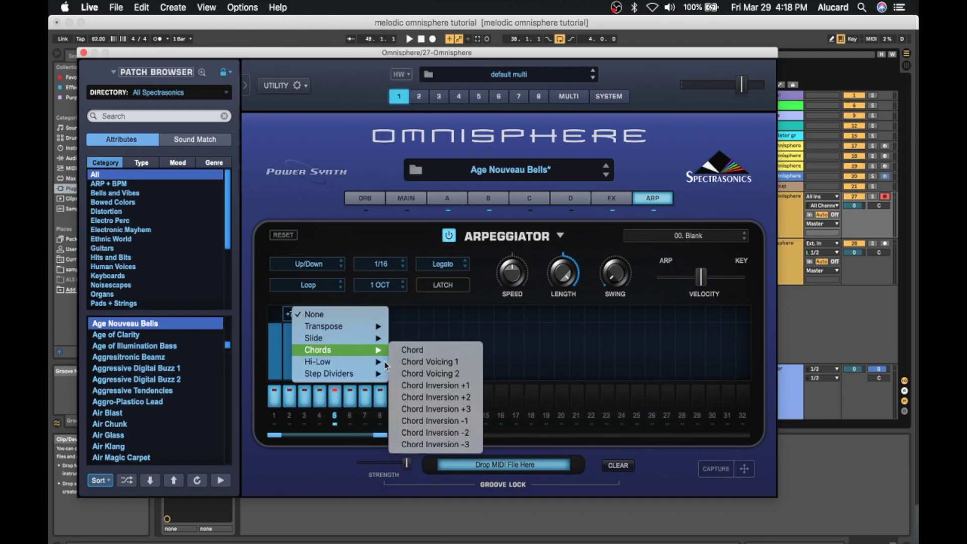
{"action": "left_click", "coordinate": [428, 374]}
- Transpose arpeggiator step 4 by +12 and change that modifier to a +12 slide
{"action": "left_click", "coordinate": [317, 314]}
{"action": "mouse_move", "coordinate": [352, 327]}
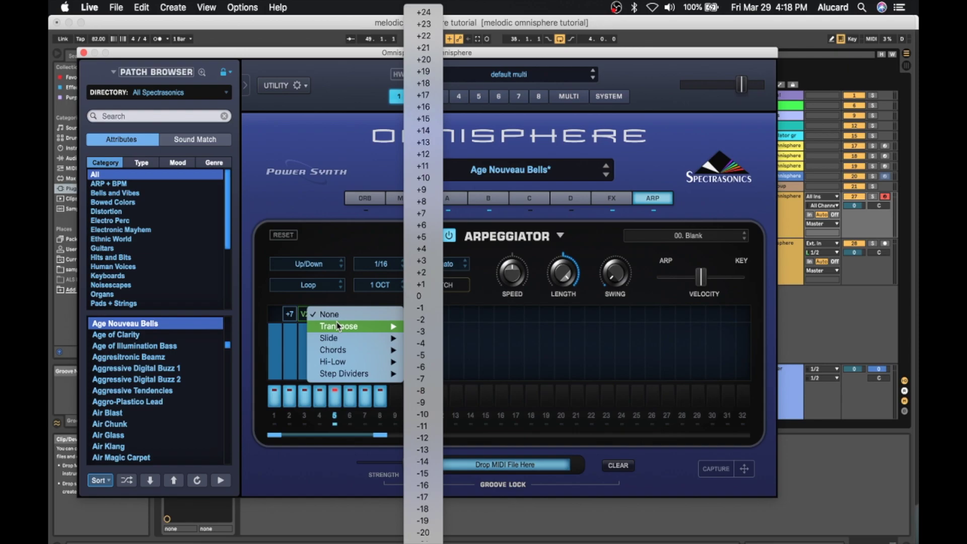
{"action": "left_click", "coordinate": [426, 156]}
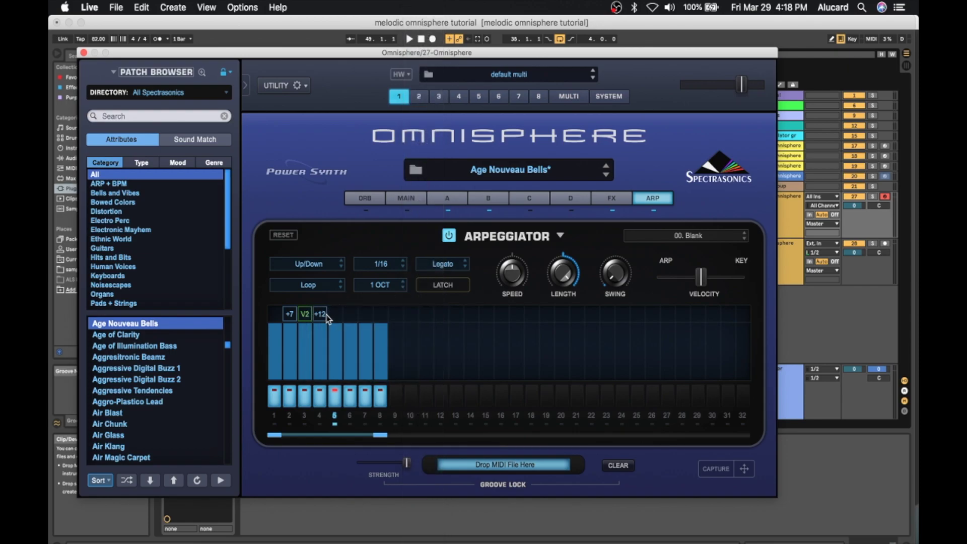
{"action": "left_click", "coordinate": [323, 314]}
{"action": "mouse_move", "coordinate": [362, 326]}
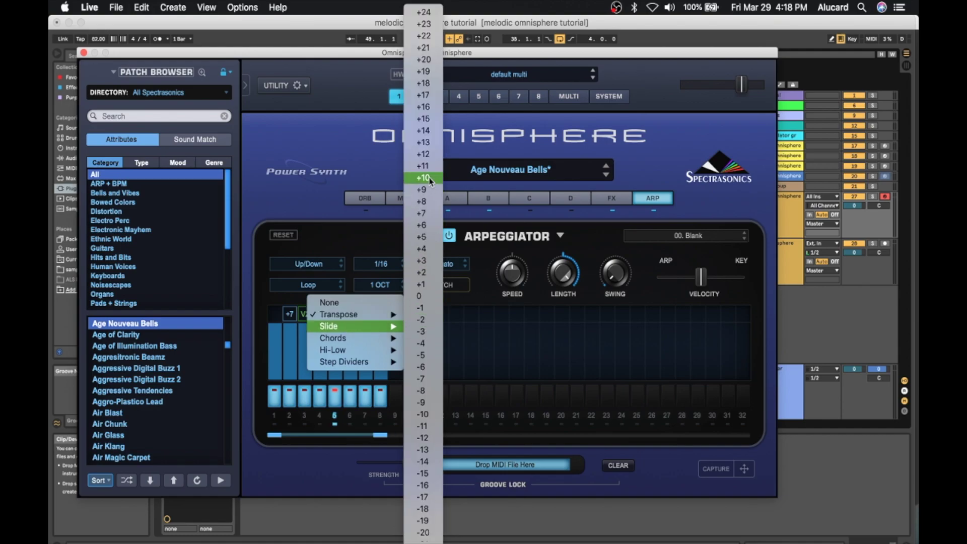
- Set arpeggiator step 5 to the Highest note and step 7 to Step Divider 2 Rise
{"action": "mouse_move", "coordinate": [367, 351]}
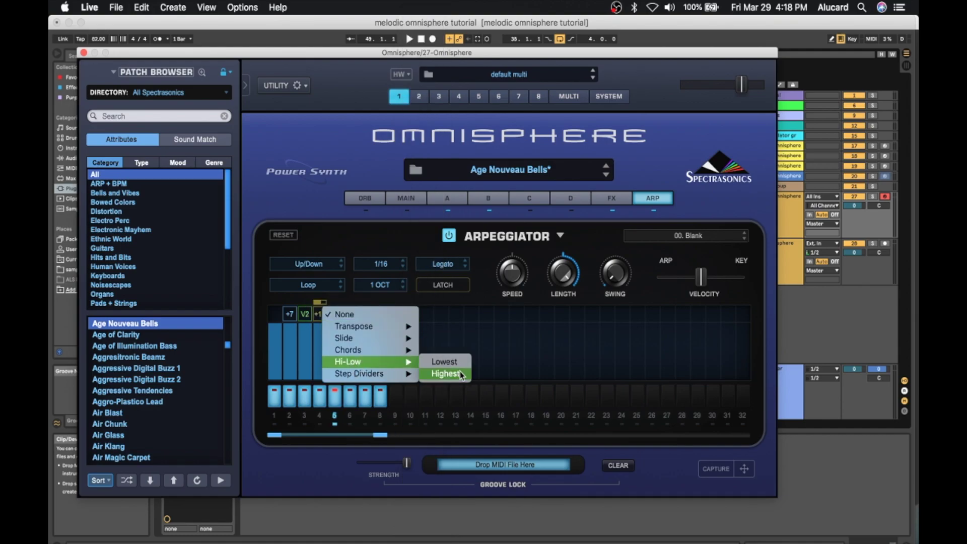
{"action": "left_click", "coordinate": [443, 375]}
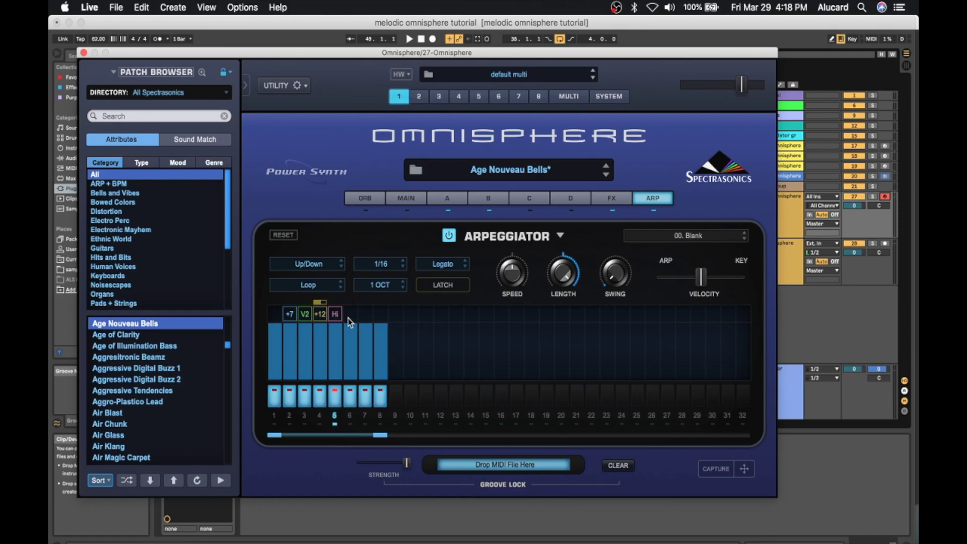
{"action": "left_click", "coordinate": [372, 314]}
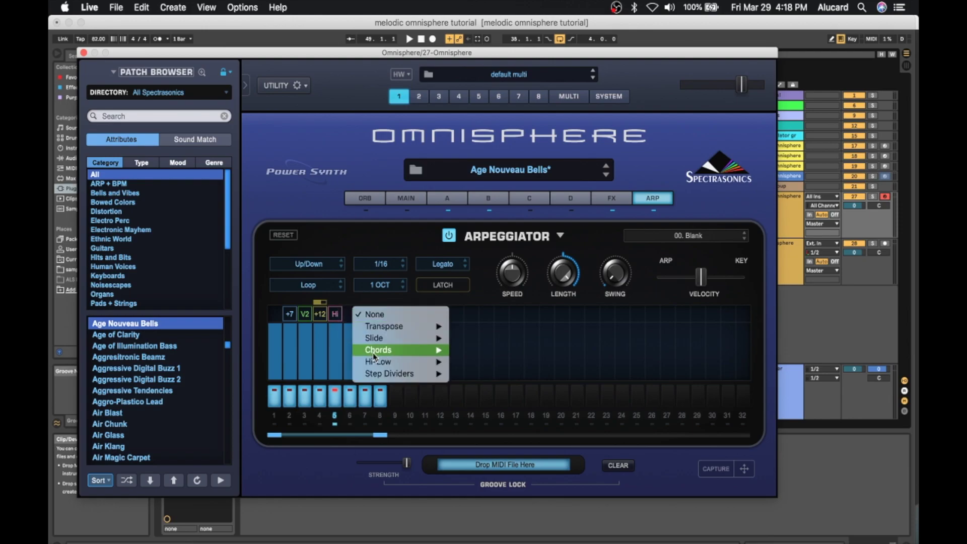
{"action": "mouse_move", "coordinate": [373, 352]}
{"action": "mouse_move", "coordinate": [426, 373]}
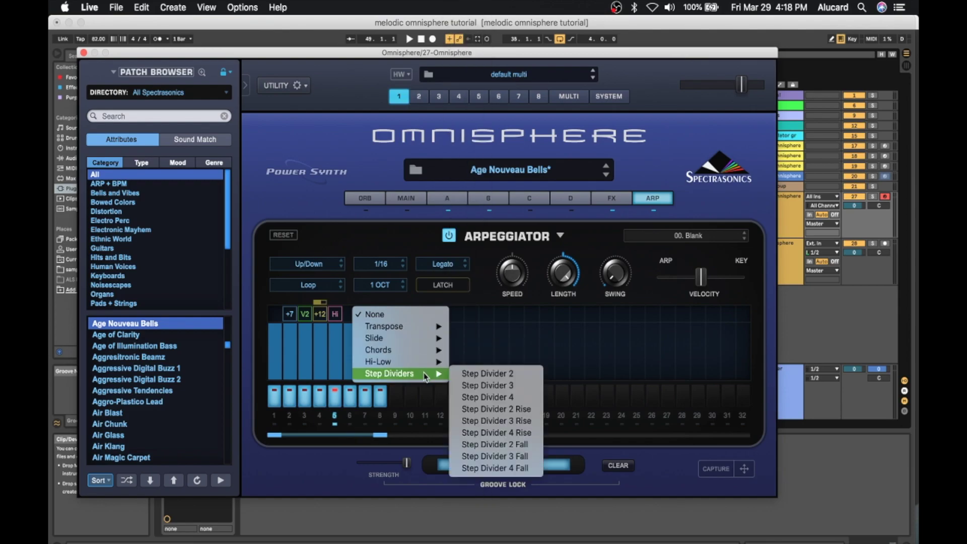
{"action": "left_click", "coordinate": [470, 412]}
- Assign Chord Inversion -3 to arpeggiator step 8
{"action": "left_click", "coordinate": [363, 314]}
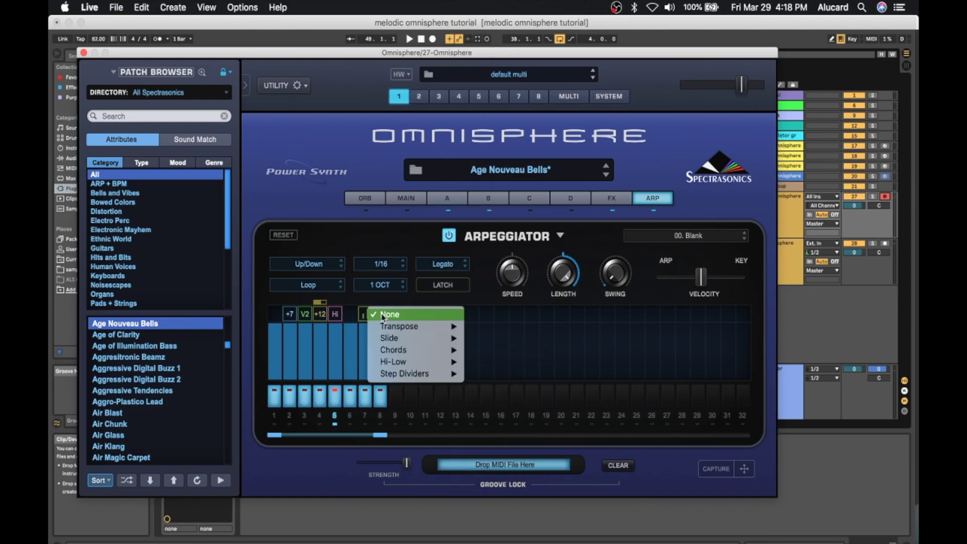
{"action": "mouse_move", "coordinate": [399, 341]}
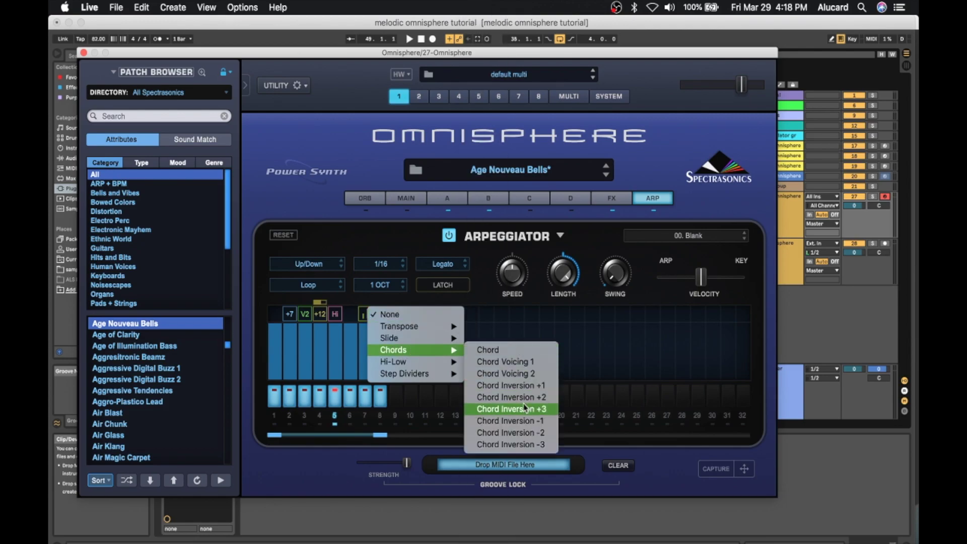
{"action": "left_click", "coordinate": [524, 440]}
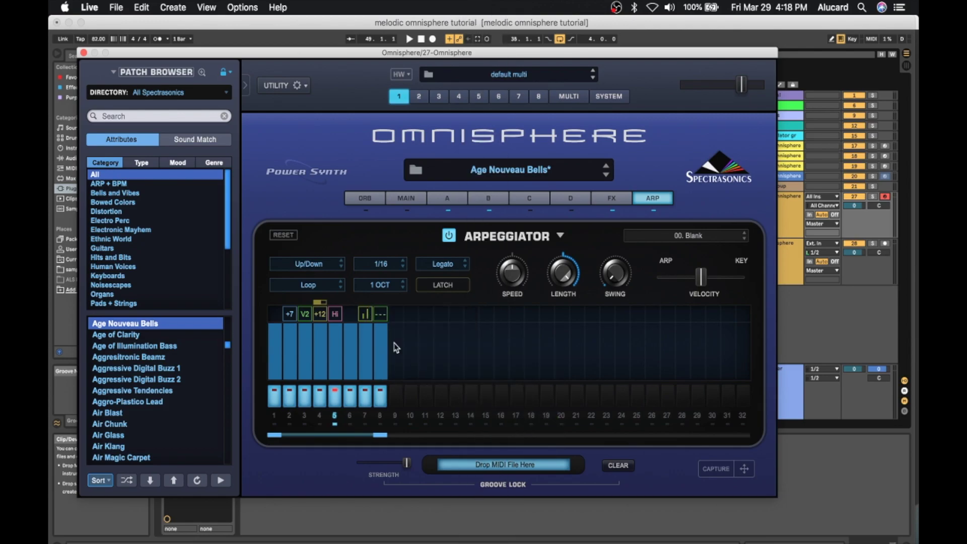
- Set the arpeggiator clock to 1/8 and its pattern mode to Join
{"action": "left_click", "coordinate": [384, 263]}
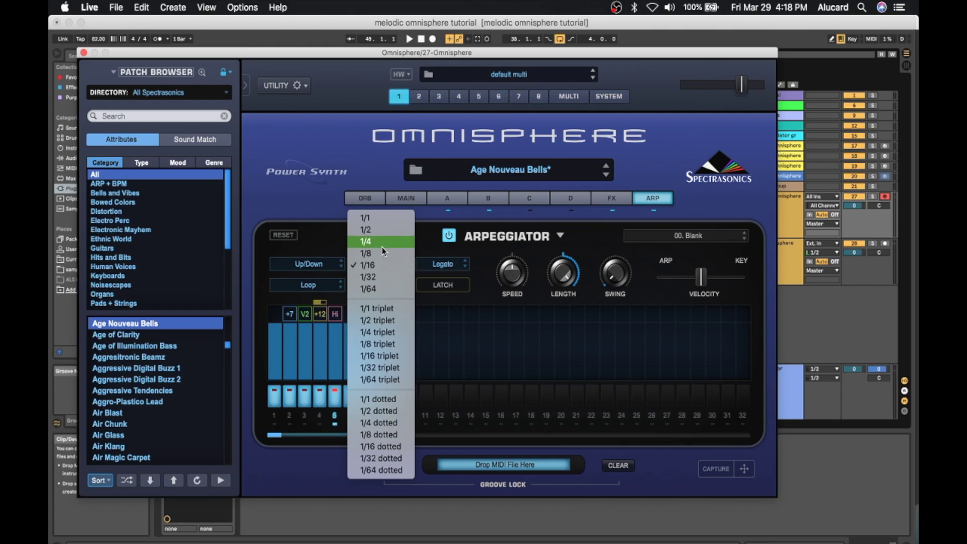
{"action": "left_click", "coordinate": [382, 245]}
{"action": "left_click", "coordinate": [381, 263]}
{"action": "left_click", "coordinate": [381, 279]}
{"action": "left_click", "coordinate": [307, 264]}
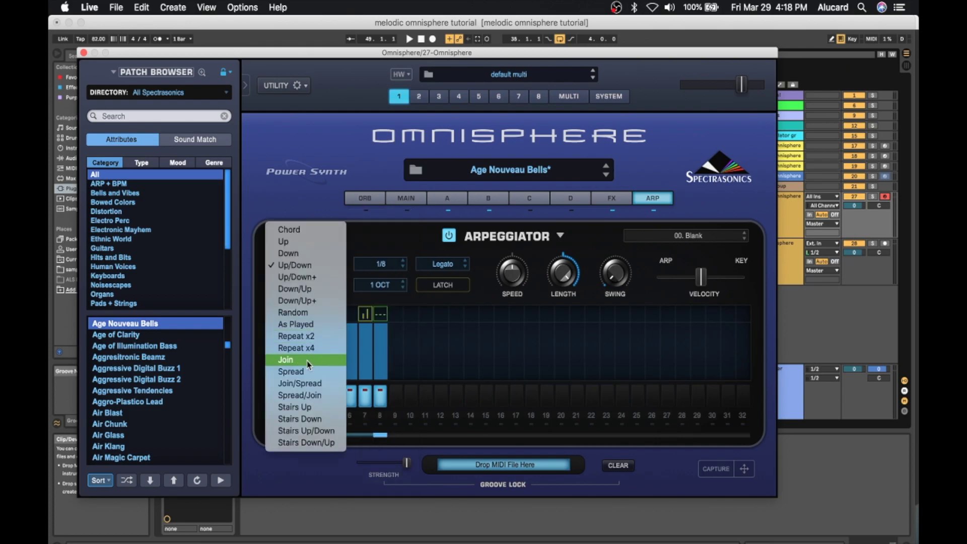
{"action": "left_click", "coordinate": [330, 352]}
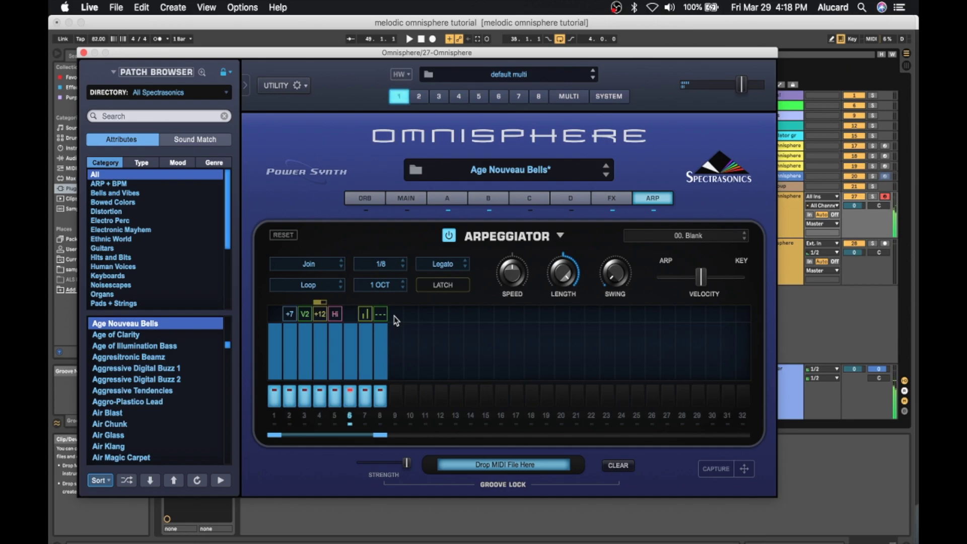
- Extend the arpeggiator range to 2 OCT and change the modifier on step 8 to Chord Inversion +1
{"action": "left_click", "coordinate": [381, 285]}
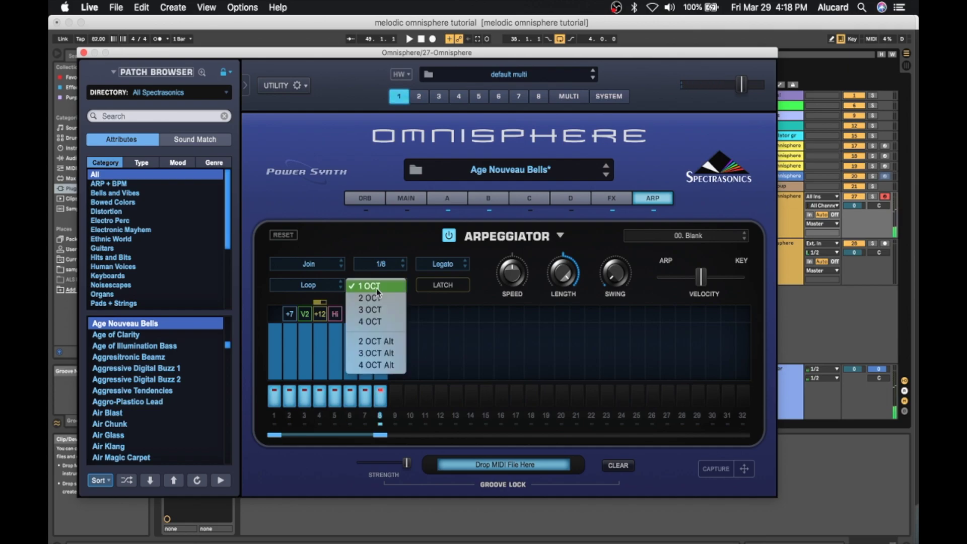
{"action": "left_click", "coordinate": [373, 298]}
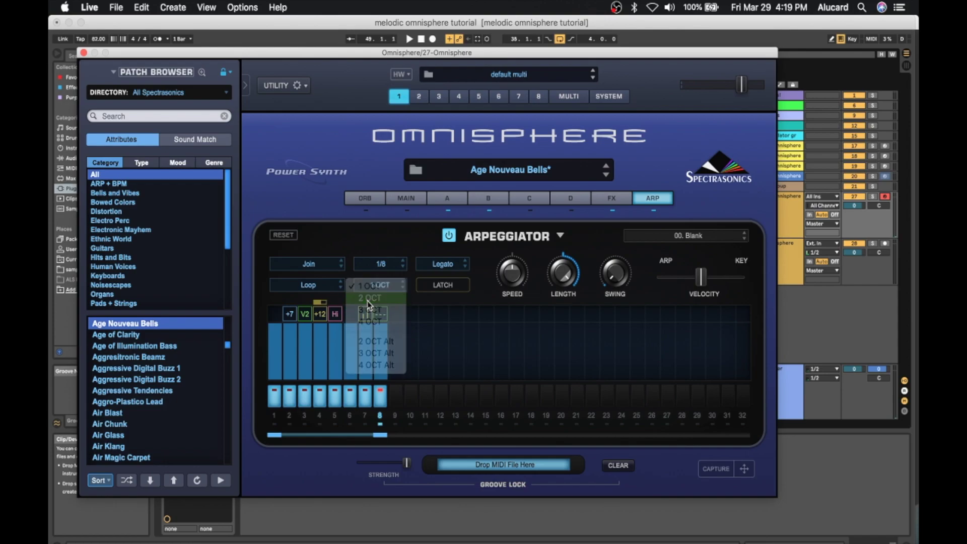
{"action": "left_click", "coordinate": [382, 318]}
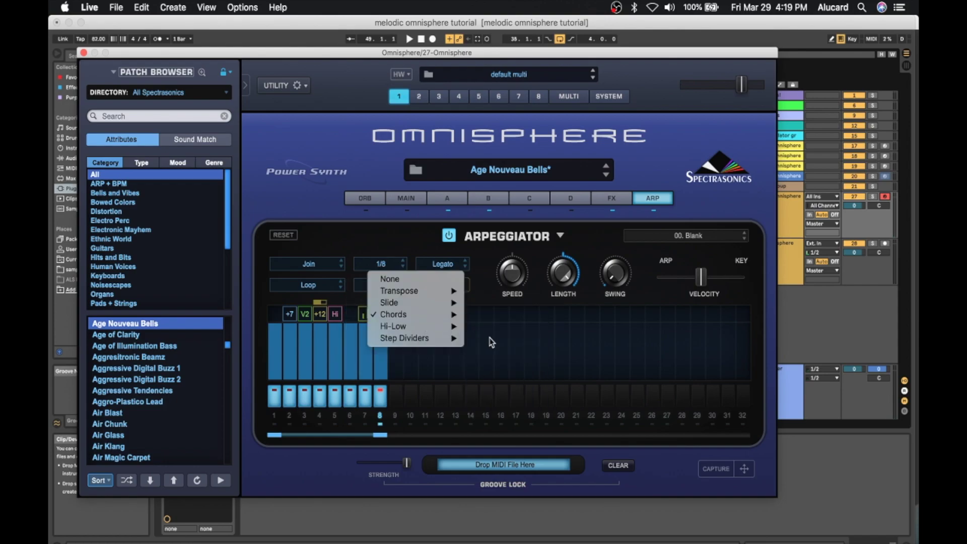
{"action": "mouse_move", "coordinate": [446, 320]}
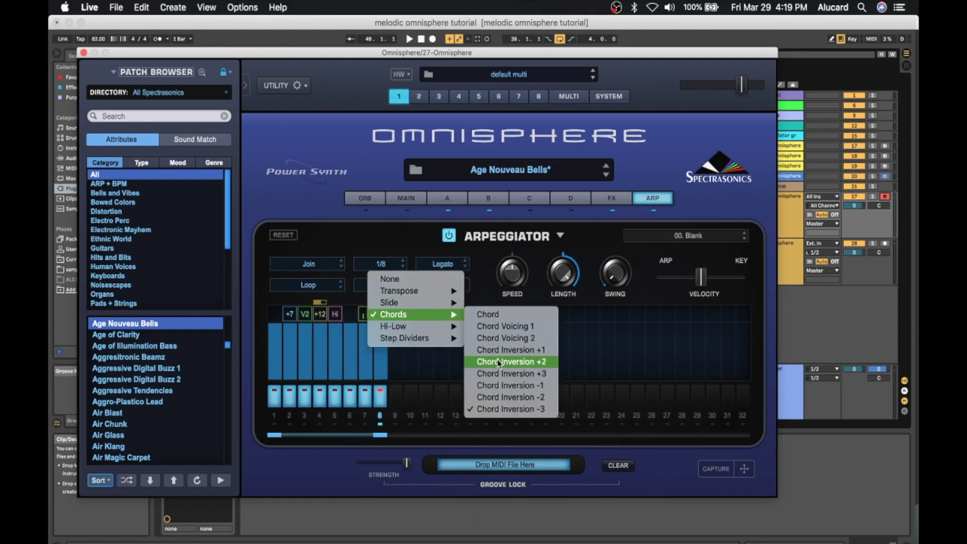
{"action": "left_click", "coordinate": [508, 350]}
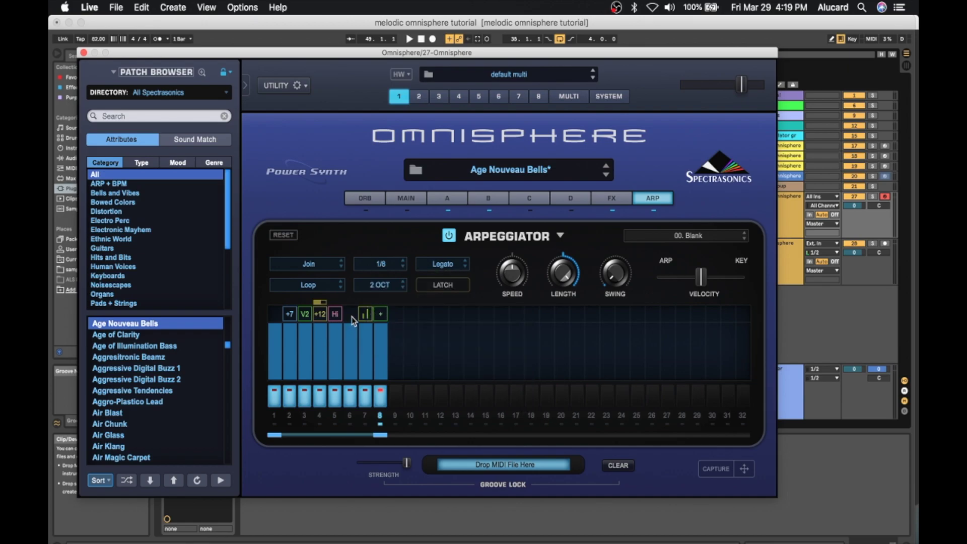
- Try the arpeggiator clock at 1/4 triplet and 1/8 triplet
{"action": "left_click", "coordinate": [376, 265]}
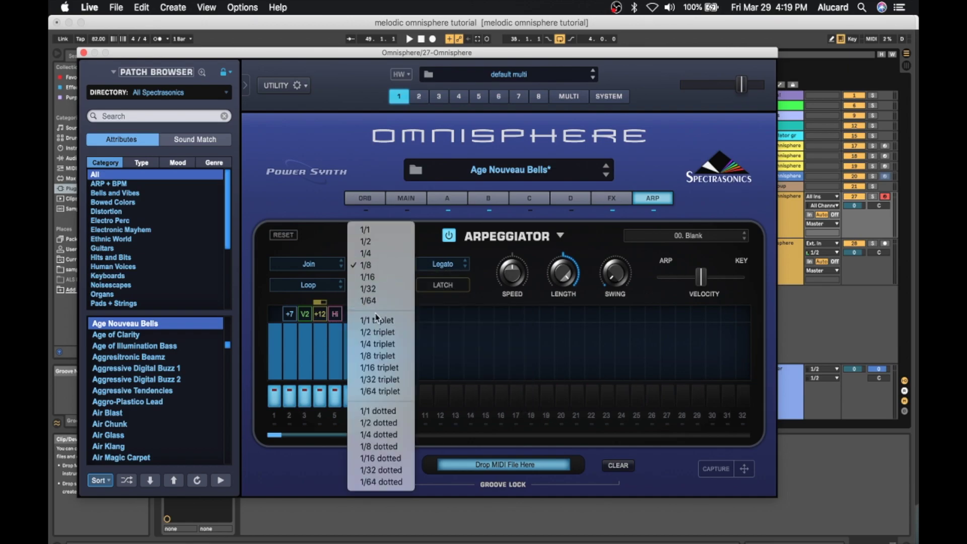
{"action": "left_click", "coordinate": [376, 346]}
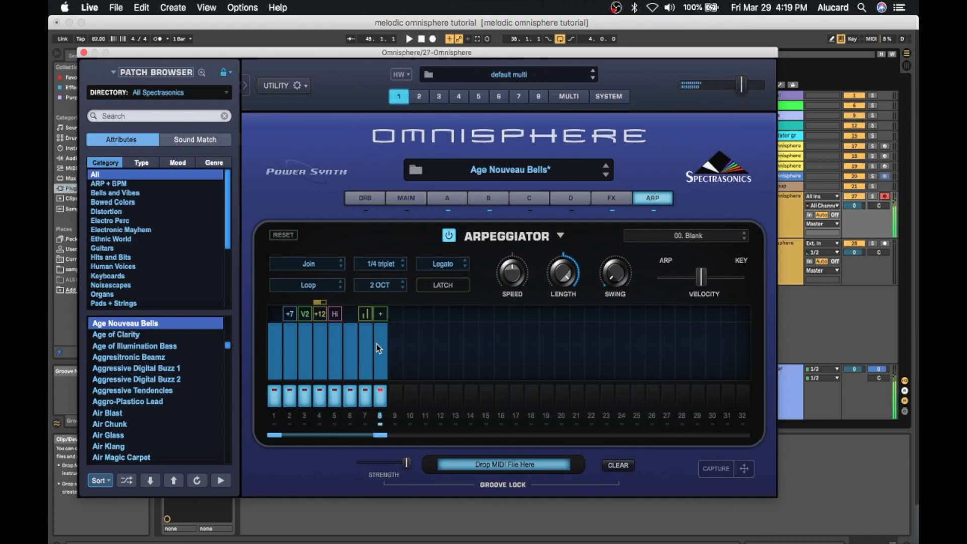
{"action": "left_click", "coordinate": [376, 267]}
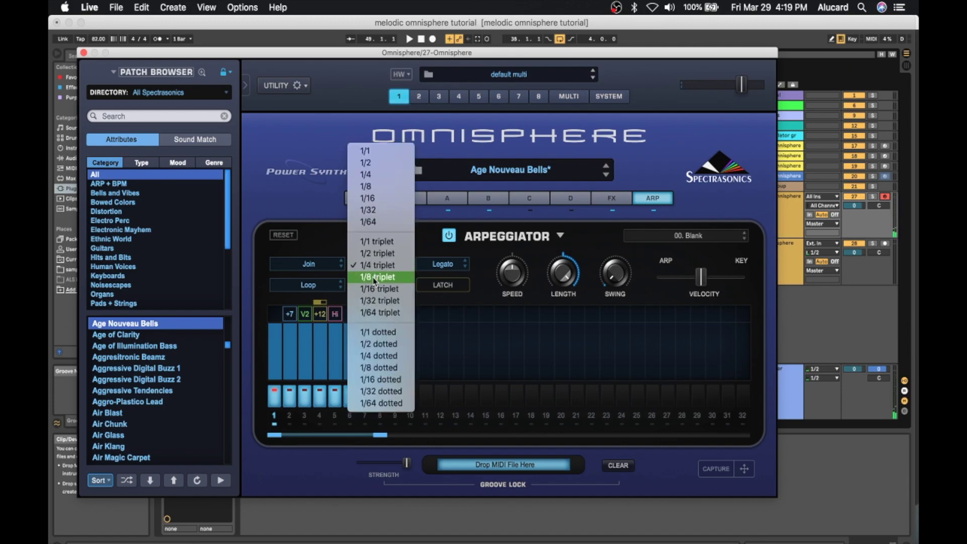
{"action": "left_click", "coordinate": [374, 270]}
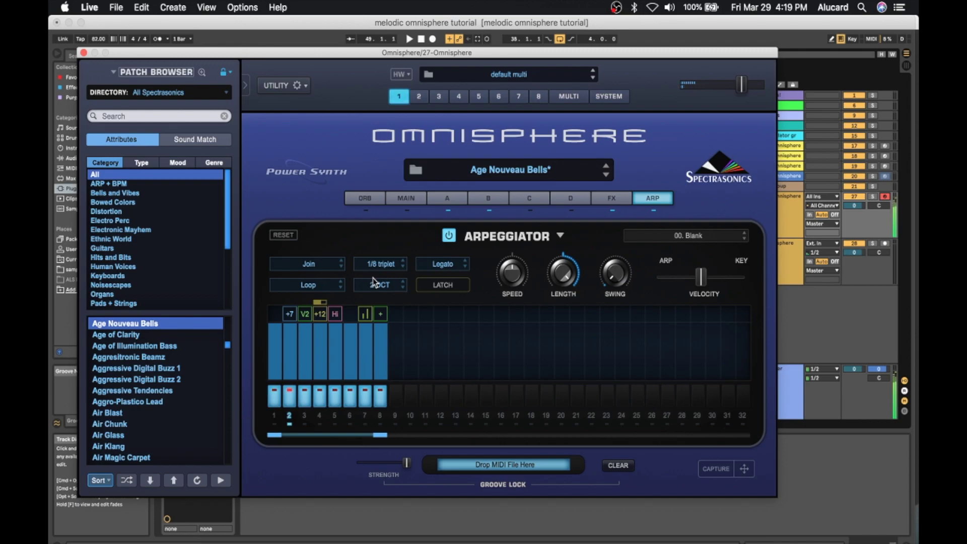
- Reduce the arpeggiator note length to about half and set the clock to 1/8
{"action": "left_click_drag", "start_coordinate": [562, 279], "coordinate": [571, 342]}
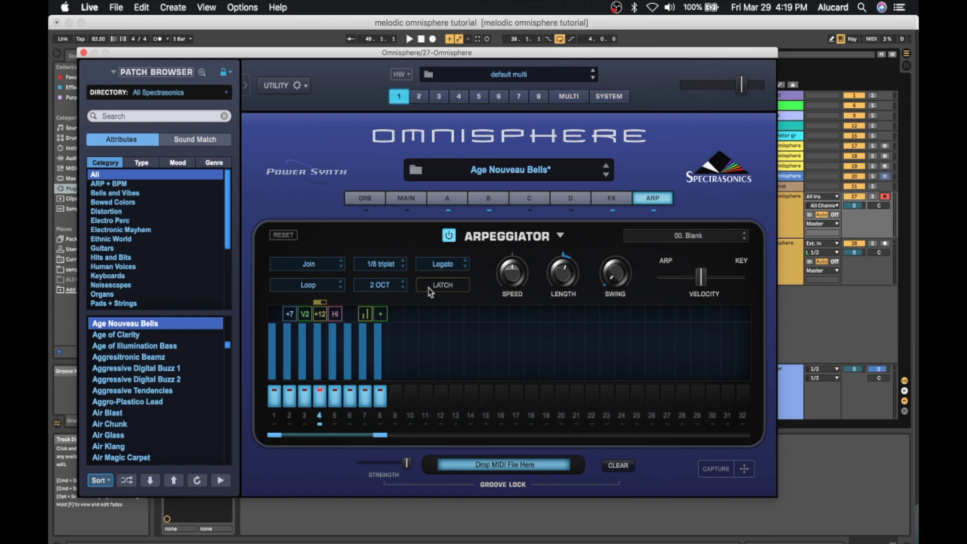
{"action": "mouse_move", "coordinate": [513, 275]}
{"action": "left_click", "coordinate": [400, 267]}
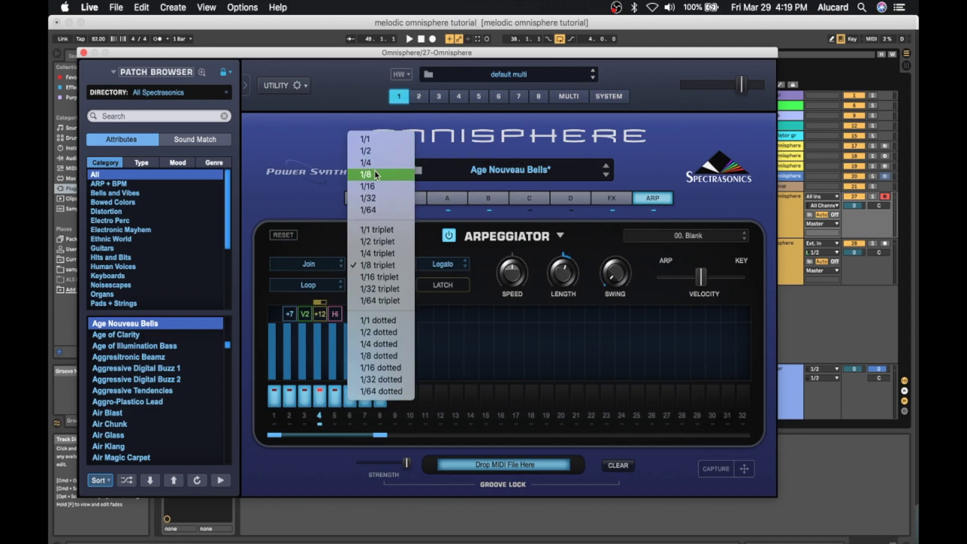
{"action": "left_click", "coordinate": [379, 161]}
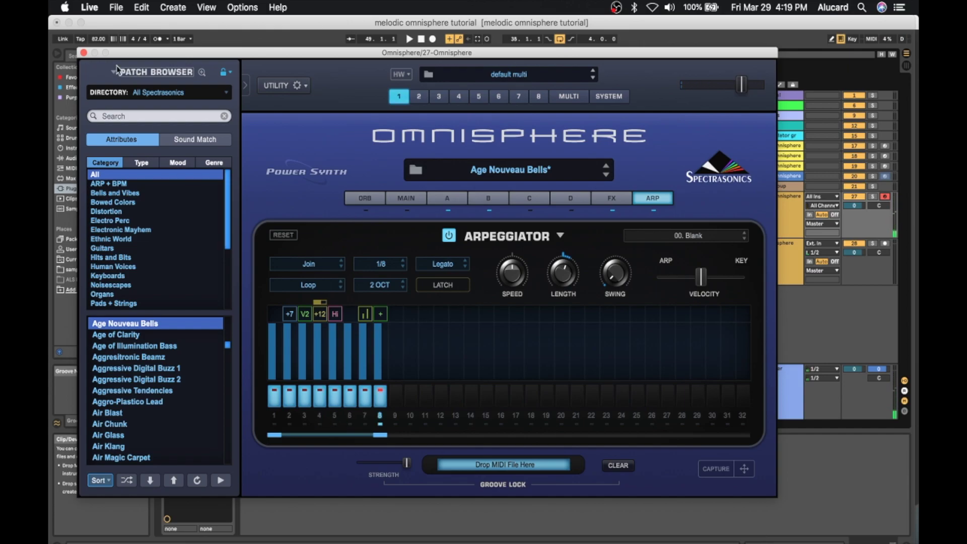
- Close the Omnisphere window and open the MIDI clip on the 27 Omnisphere track for note editing
{"action": "left_click", "coordinate": [84, 52]}
{"action": "scroll", "coordinate": [600, 204], "scroll_direction": "right", "scroll_amount": 3}
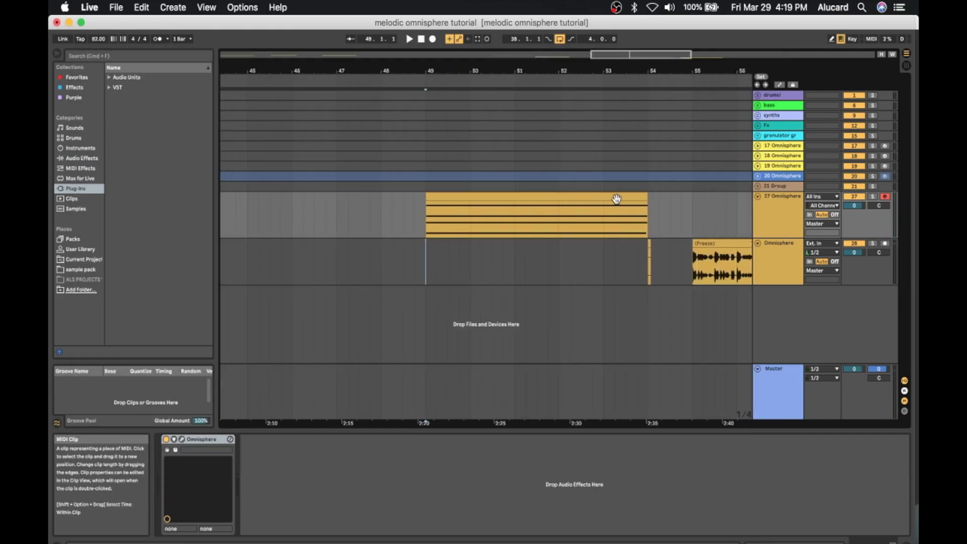
{"action": "left_click", "coordinate": [577, 193]}
{"action": "double_click", "coordinate": [577, 193]}
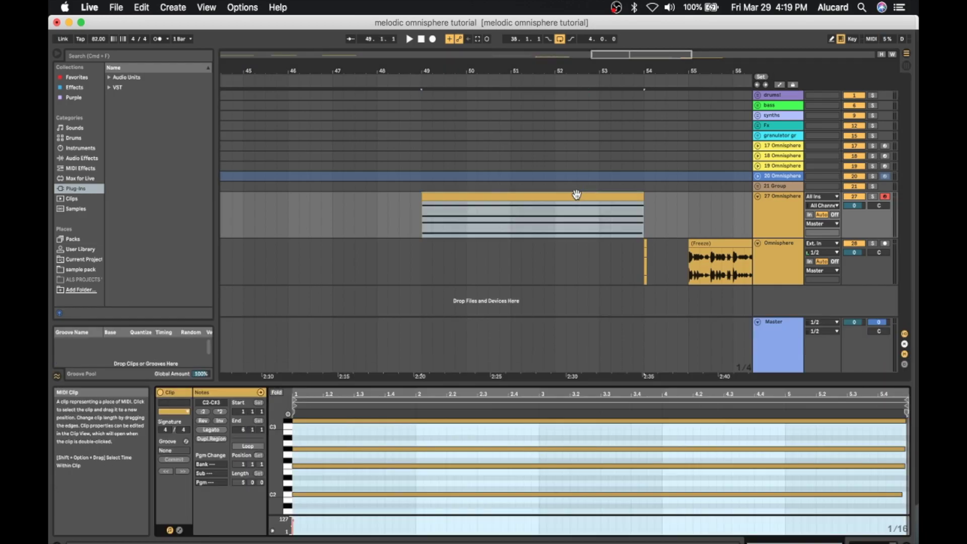
- Rework the held chord in the clip by removing existing notes and adding new ones at the clip start
{"action": "scroll", "coordinate": [330, 449], "scroll_direction": "down", "scroll_amount": 2}
{"action": "left_click", "coordinate": [332, 501]}
{"action": "key", "text": "super+a"}
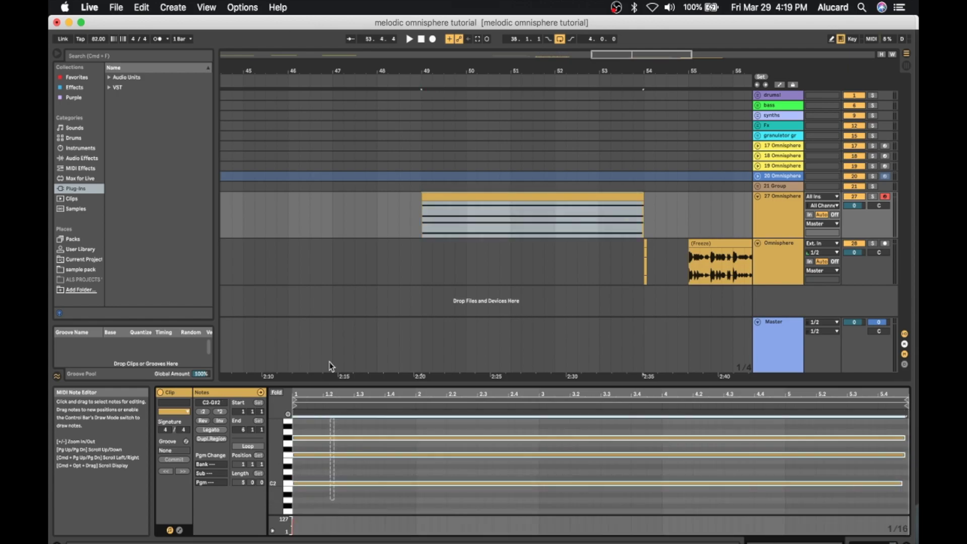
{"action": "scroll", "coordinate": [331, 428], "scroll_direction": "up", "scroll_amount": 3}
{"action": "scroll", "coordinate": [330, 434], "scroll_direction": "down", "scroll_amount": 1}
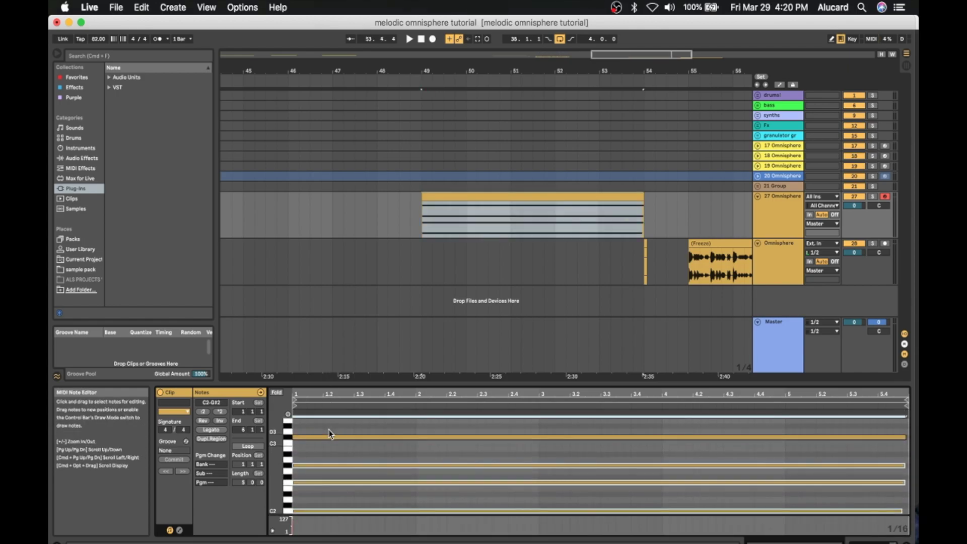
{"action": "key", "text": "Delete"}
{"action": "left_click", "coordinate": [326, 434]}
{"action": "double_click", "coordinate": [323, 437]}
{"action": "scroll", "coordinate": [321, 437], "scroll_direction": "down", "scroll_amount": 3}
{"action": "double_click", "coordinate": [297, 456]}
- Apply Legato so the chord notes fill the clip, and move the top note up to G3
{"action": "left_click", "coordinate": [212, 430]}
{"action": "scroll", "coordinate": [310, 467], "scroll_direction": "up", "scroll_amount": 2}
{"action": "left_click_drag", "start_coordinate": [309, 476], "coordinate": [309, 420]}
{"action": "scroll", "coordinate": [309, 451], "scroll_direction": "up", "scroll_amount": 2}
- Play the clip and check the running arpeggiator in the Omnisphere window of the track
{"action": "key", "text": "space"}
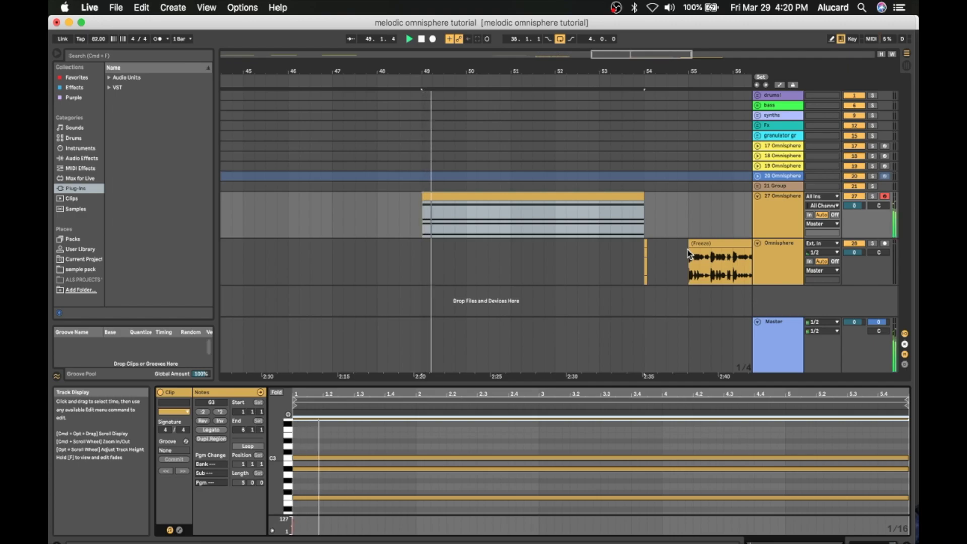
{"action": "double_click", "coordinate": [784, 220]}
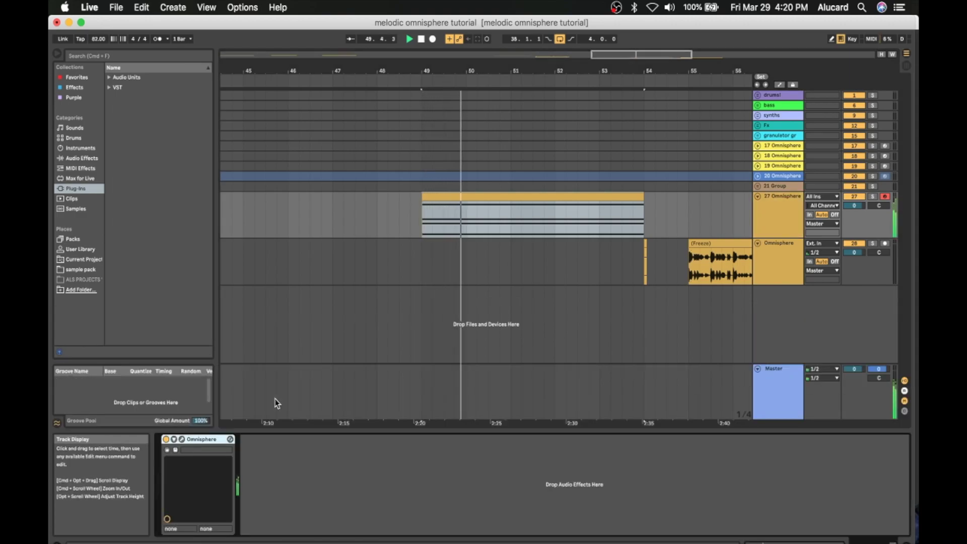
{"action": "left_click", "coordinate": [183, 441]}
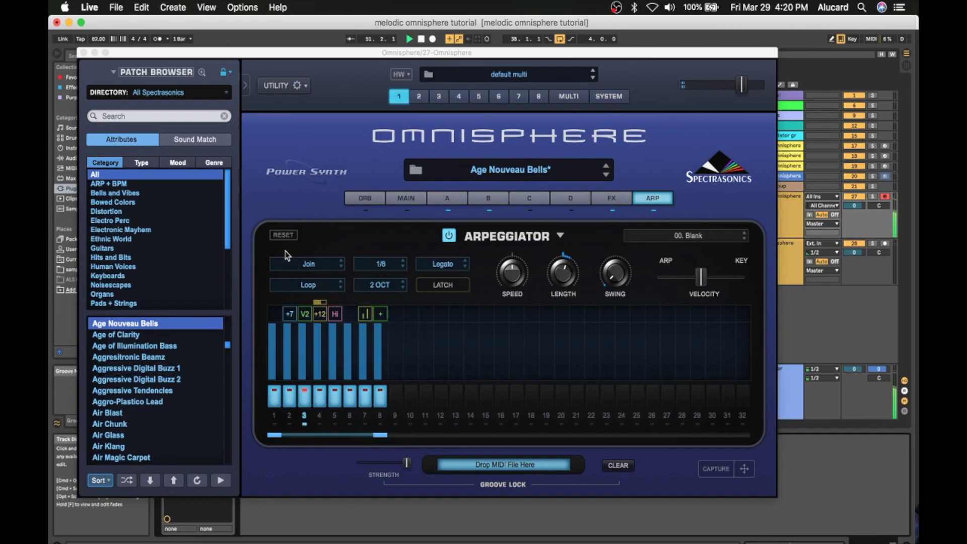
{"action": "left_click", "coordinate": [84, 53]}
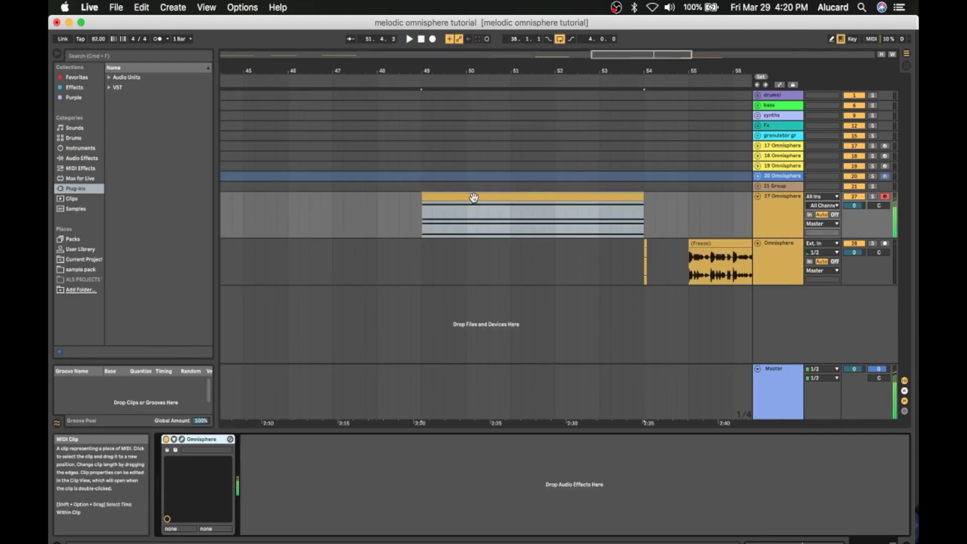
- Raise the top note of the clip's chord to G#3 and play the clip
{"action": "double_click", "coordinate": [475, 198]}
{"action": "left_click_drag", "start_coordinate": [295, 452], "coordinate": [304, 441]}
{"action": "left_click", "coordinate": [304, 436]}
{"action": "left_click_drag", "start_coordinate": [306, 421], "coordinate": [308, 442]}
{"action": "key", "text": "Up"}
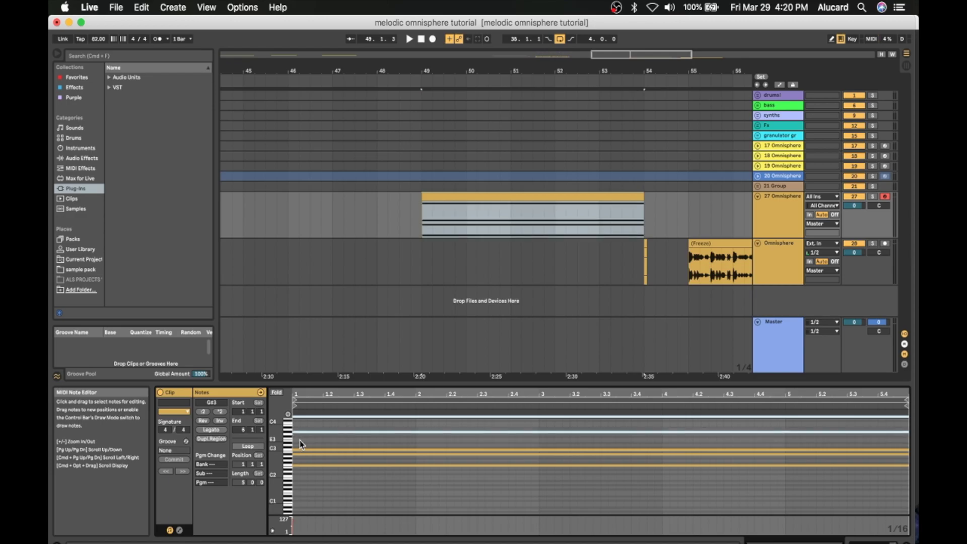
{"action": "key", "text": "space"}
{"action": "double_click", "coordinate": [785, 211]}
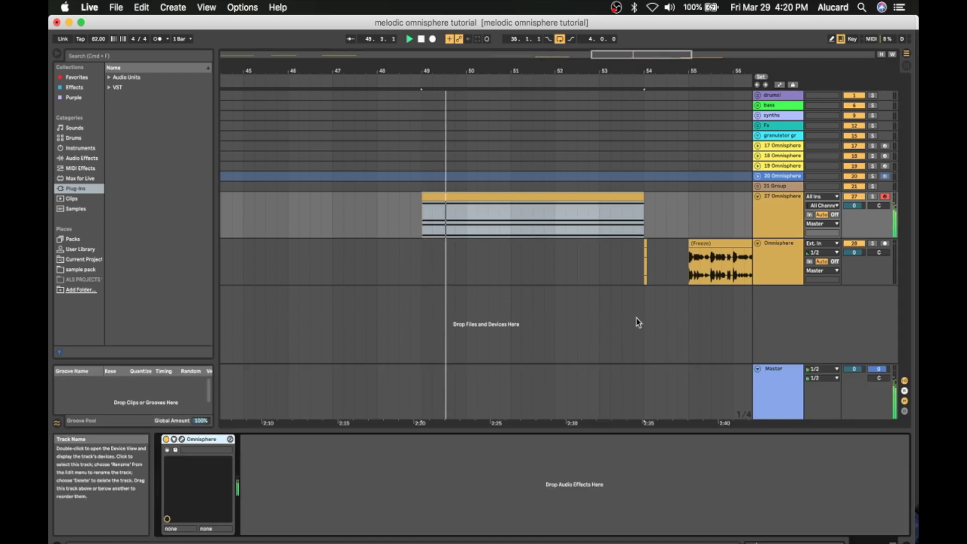
- Reopen the MIDI clip and raise its C3 note by three semitones
{"action": "double_click", "coordinate": [510, 197]}
{"action": "left_click", "coordinate": [314, 450]}
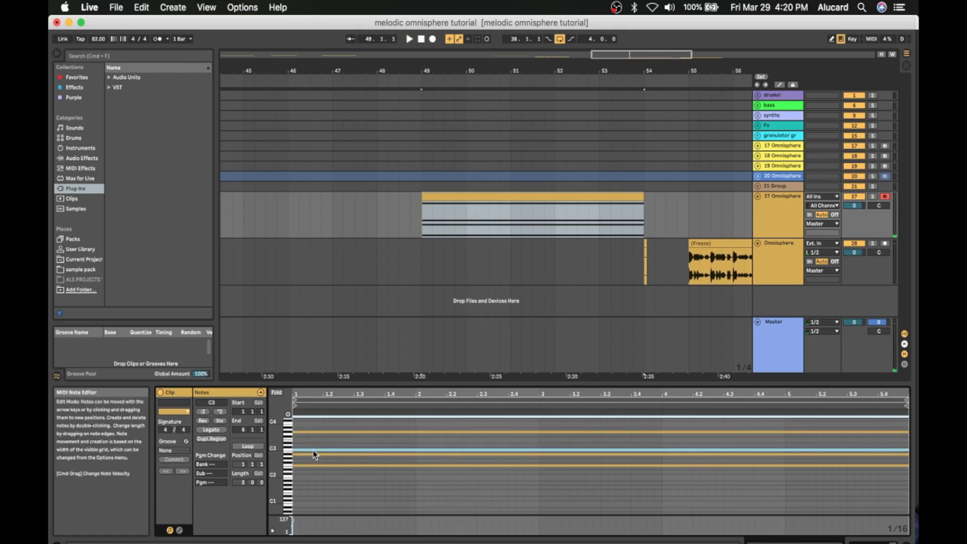
{"action": "key", "text": "Up"}
{"action": "key", "text": "Up"}
{"action": "key", "text": "Up"}
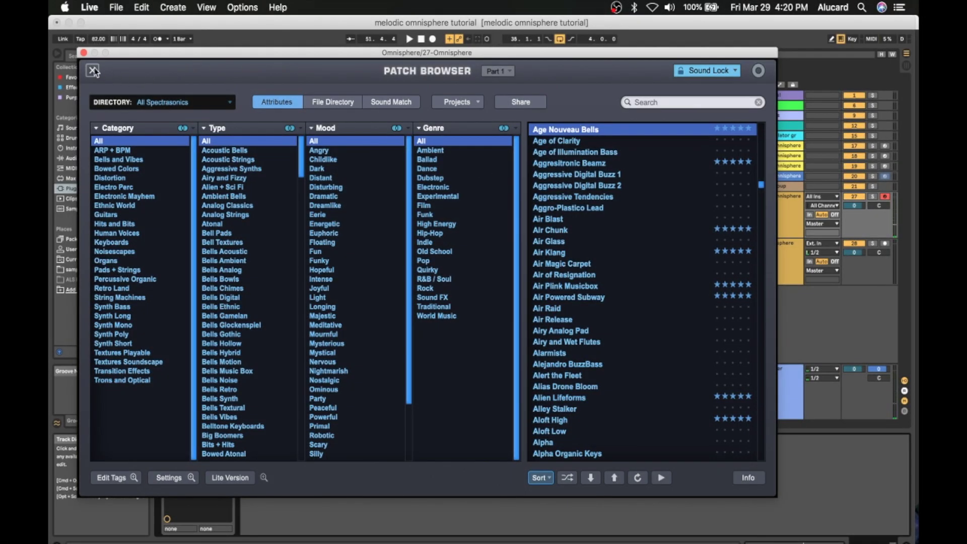
- Return to Omnisphere's compact patch browser and check that Sound Lock covers the Arpeggiator
{"action": "left_click", "coordinate": [94, 71]}
{"action": "left_click", "coordinate": [224, 73]}
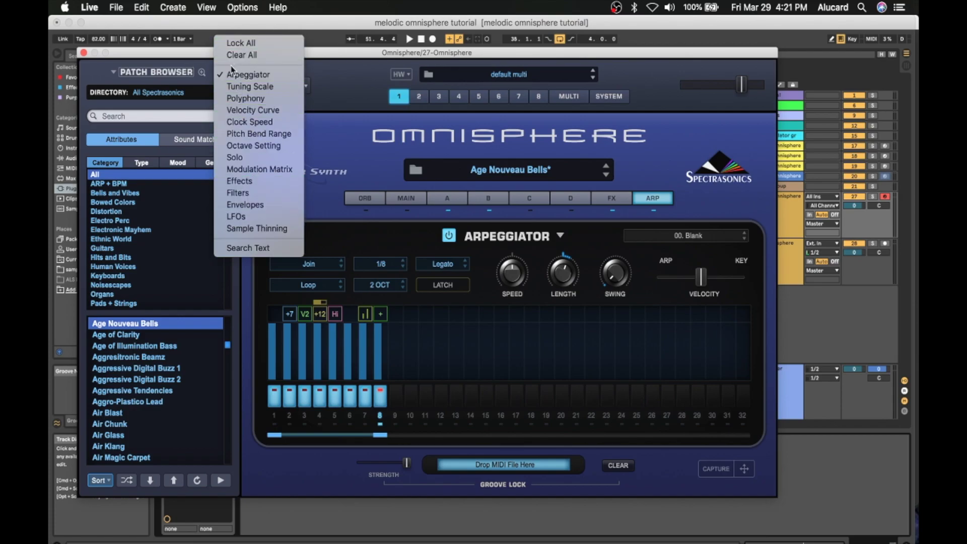
{"action": "left_click", "coordinate": [196, 59]}
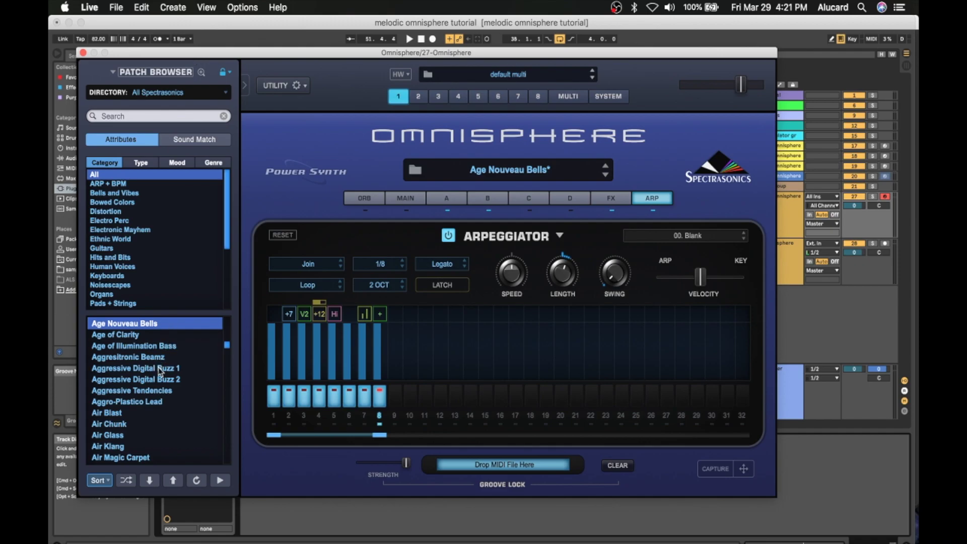
- Browse the patches and load Dimensional Vibralimba from the Bells and Vibes category
{"action": "scroll", "coordinate": [151, 382], "scroll_direction": "down", "scroll_amount": 5}
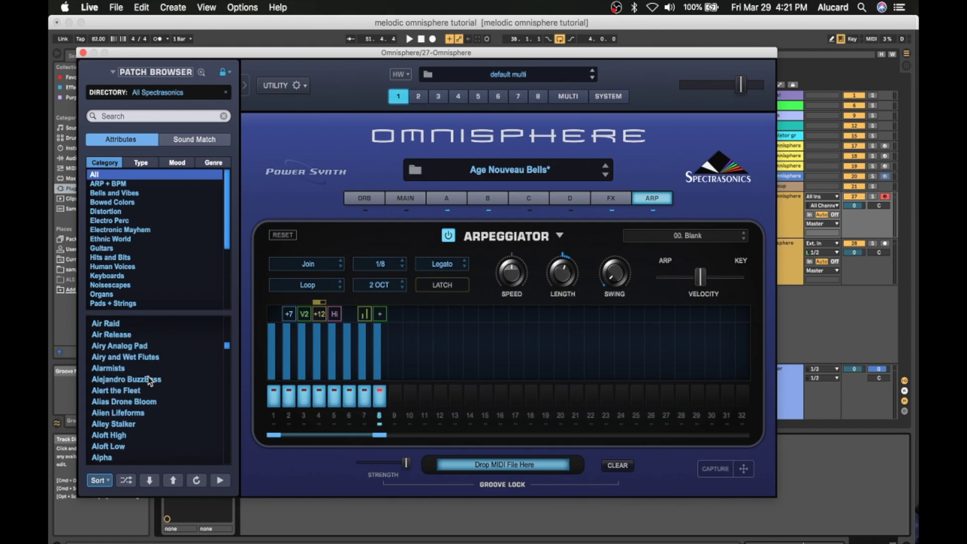
{"action": "left_click", "coordinate": [126, 424]}
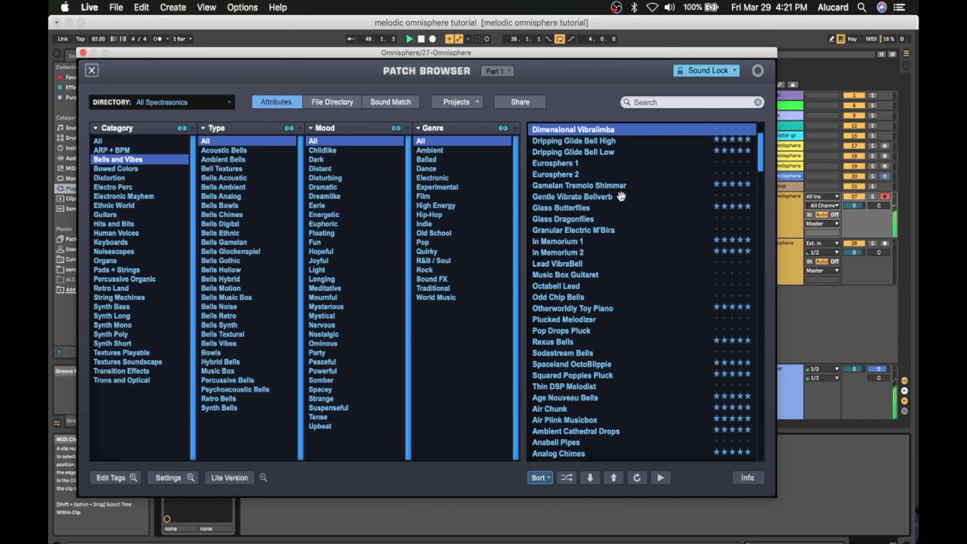
{"action": "left_click", "coordinate": [83, 53]}
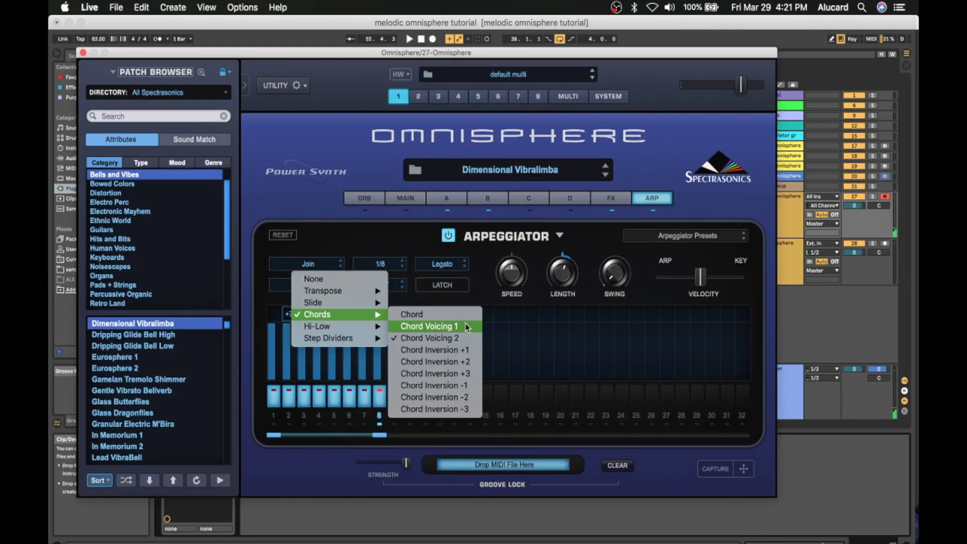
- Change arpeggiator step 3 to Chord Voicing 1 and the transposition of step 2 to +5
{"action": "left_click", "coordinate": [467, 328]}
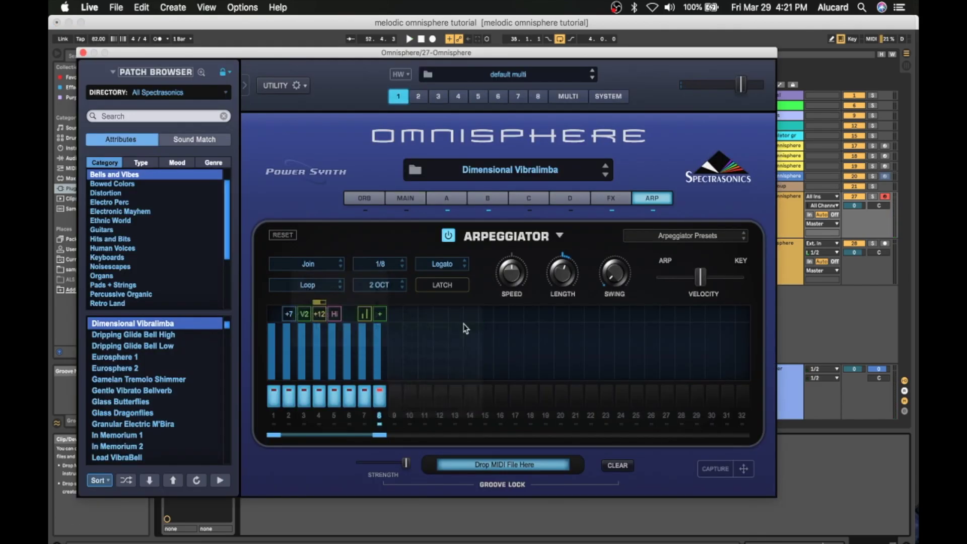
{"action": "left_click", "coordinate": [299, 318]}
{"action": "mouse_move", "coordinate": [298, 316]}
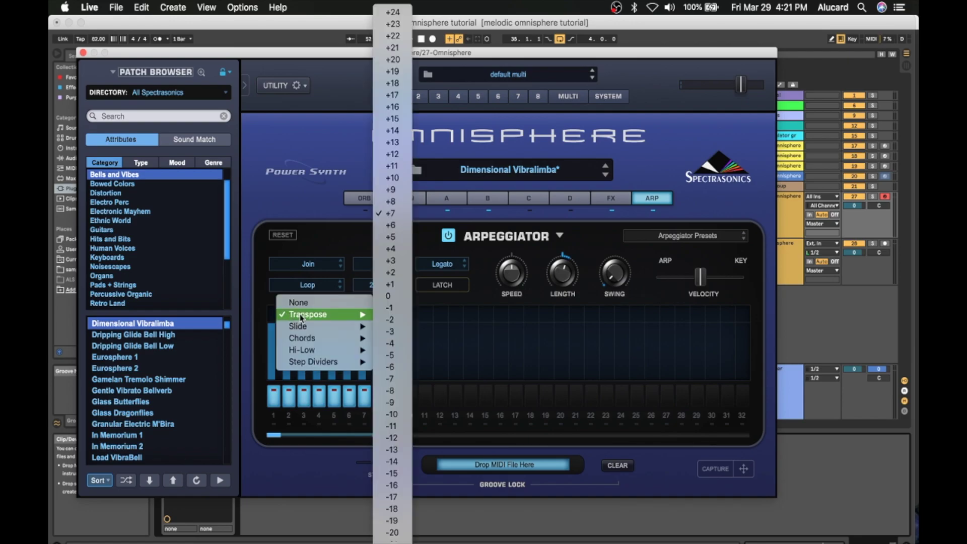
{"action": "left_click", "coordinate": [406, 237]}
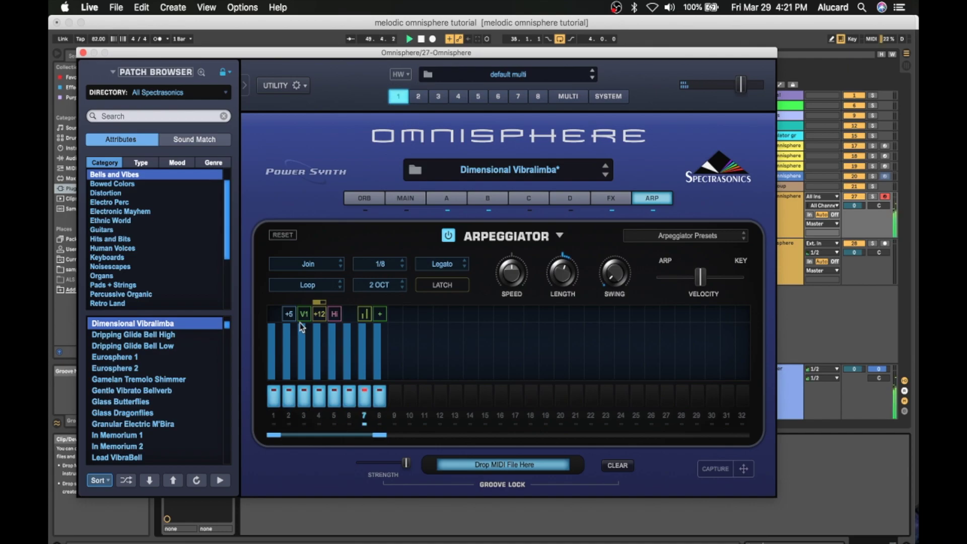
- Change arpeggiator step 5 to the Lowest Hi-Low setting and play the pattern
{"action": "left_click", "coordinate": [358, 314]}
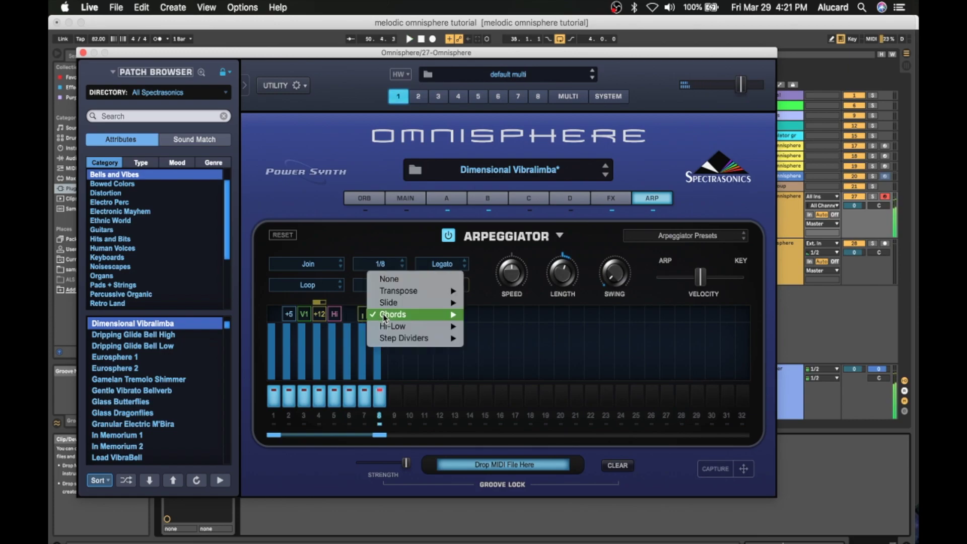
{"action": "left_click", "coordinate": [346, 315]}
{"action": "left_click", "coordinate": [334, 314]}
{"action": "mouse_move", "coordinate": [342, 313]}
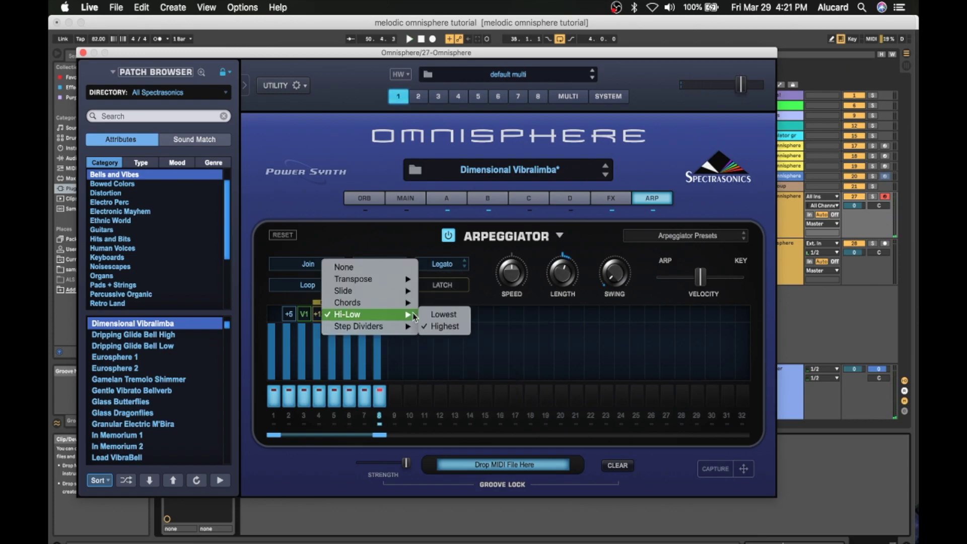
{"action": "left_click", "coordinate": [264, 339]}
{"action": "key", "text": "space"}
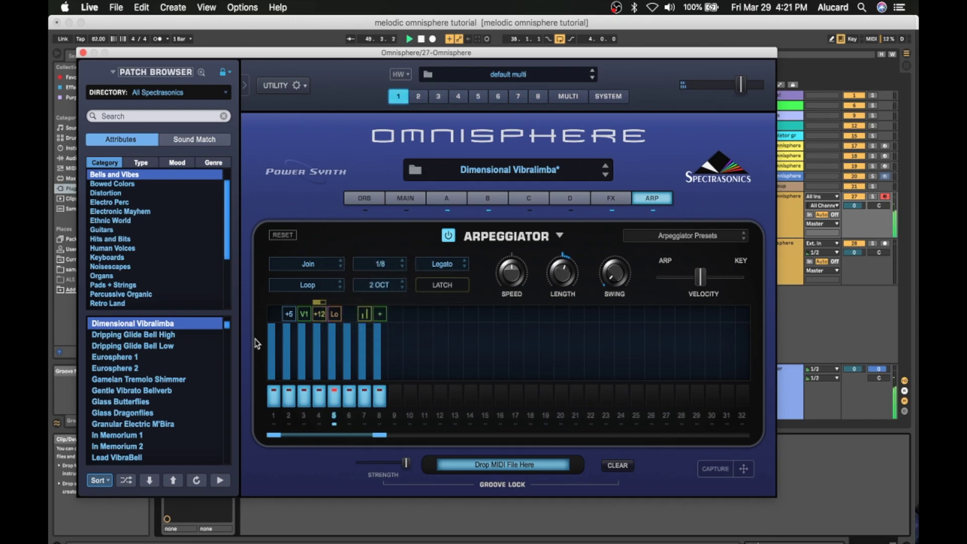
{"action": "left_click", "coordinate": [335, 314]}
{"action": "mouse_move", "coordinate": [342, 315]}
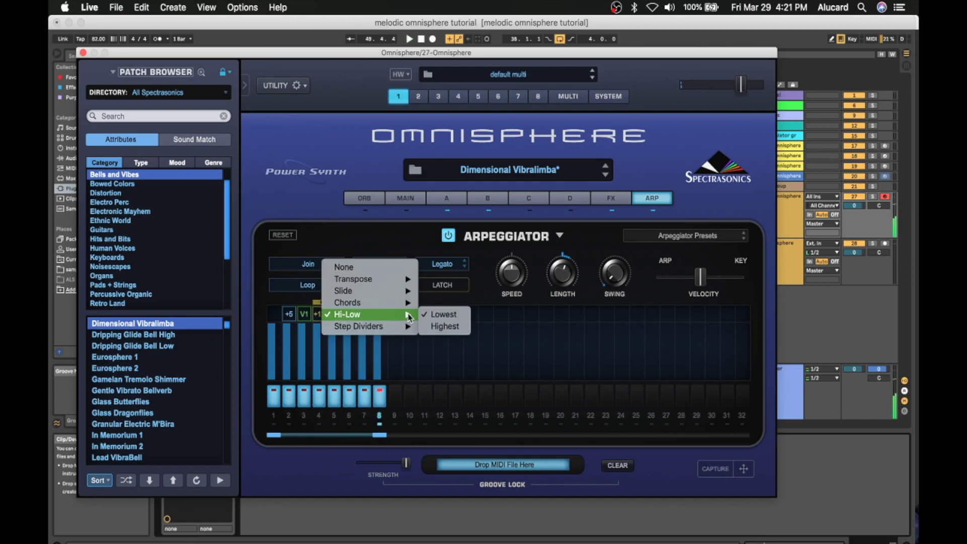
- Switch the arpeggiator's pattern mode to Spread after trying Chord, and fine-tune the note Length
{"action": "left_click", "coordinate": [304, 286]}
{"action": "left_click", "coordinate": [303, 266]}
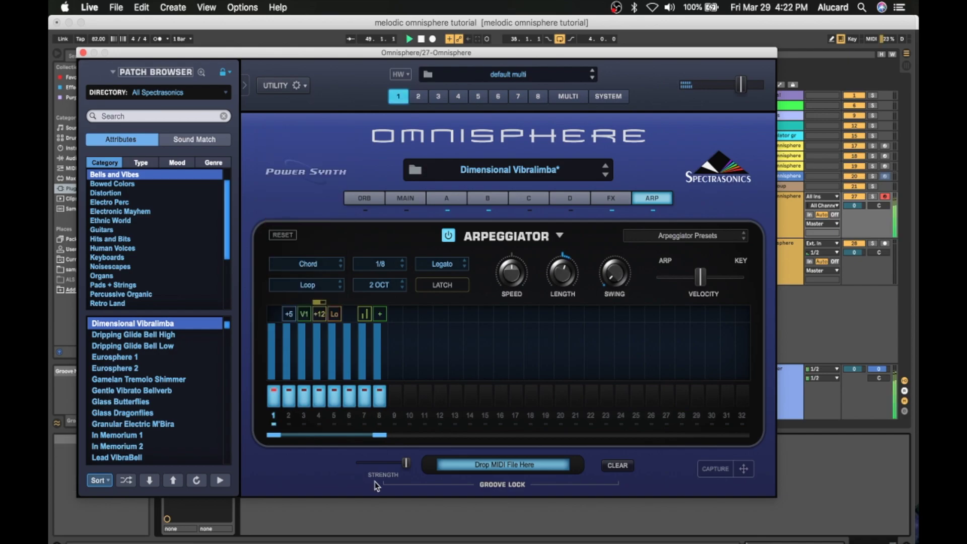
{"action": "left_click", "coordinate": [313, 264]}
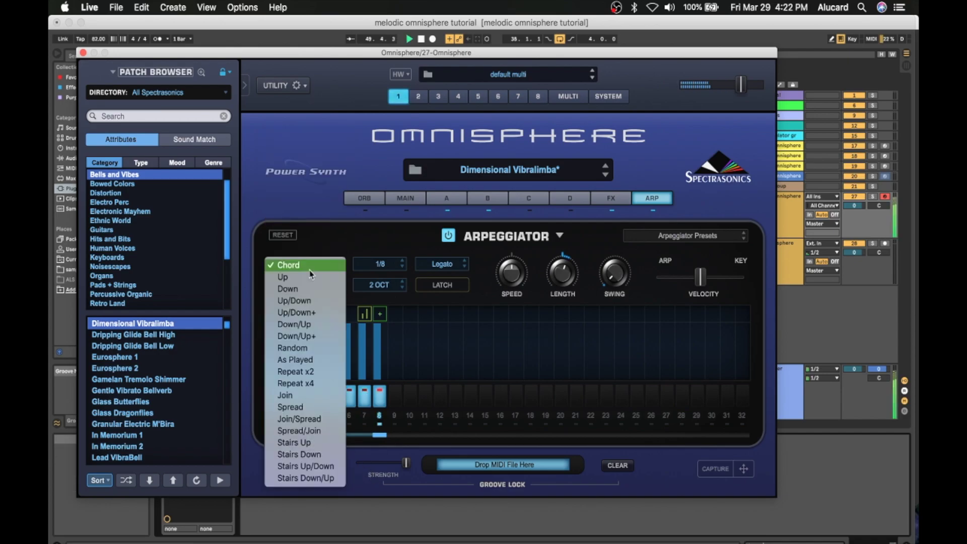
{"action": "left_click", "coordinate": [298, 408]}
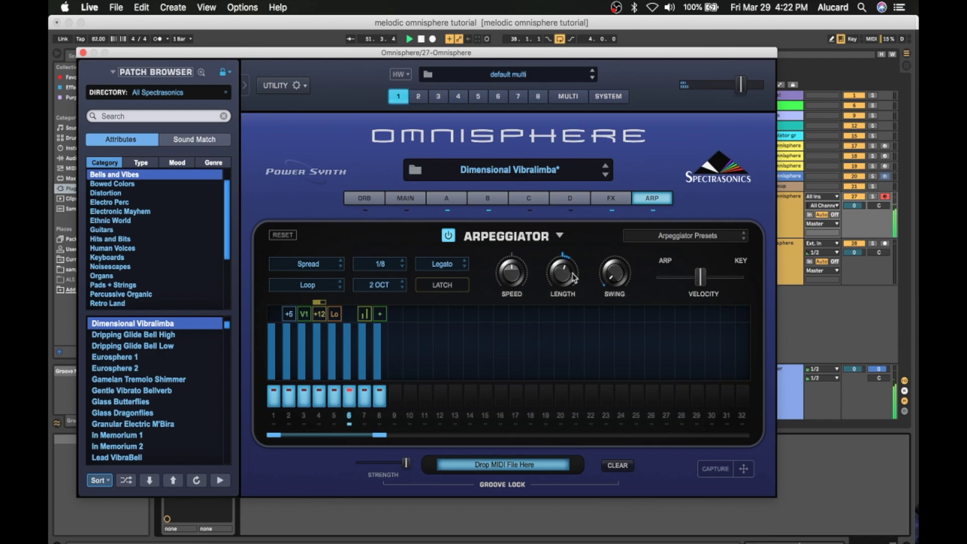
{"action": "left_click_drag", "start_coordinate": [560, 278], "coordinate": [564, 269]}
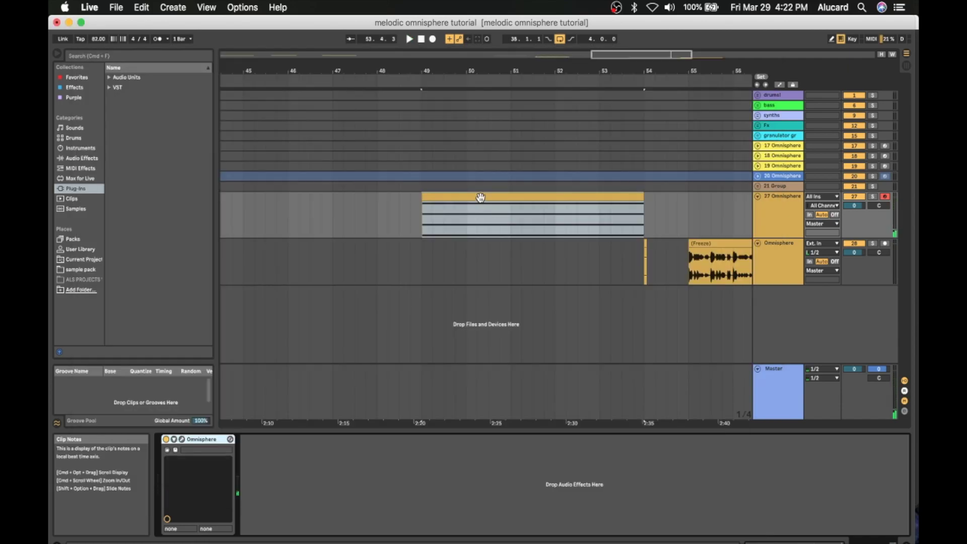
- Fold the 27 Omnisphere track and delete the old frozen Omnisphere audio track below it
{"action": "scroll", "coordinate": [481, 197], "scroll_direction": "right", "scroll_amount": 5}
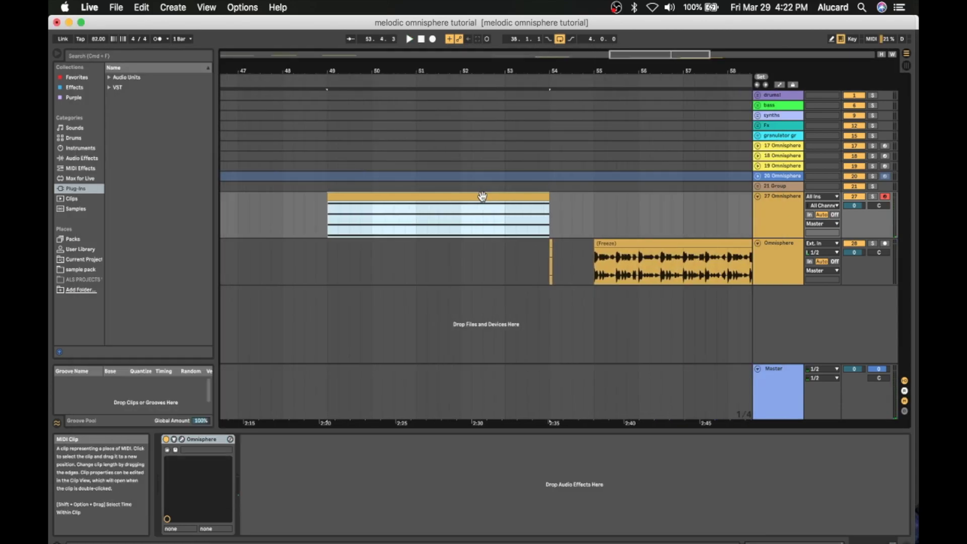
{"action": "left_click", "coordinate": [759, 197]}
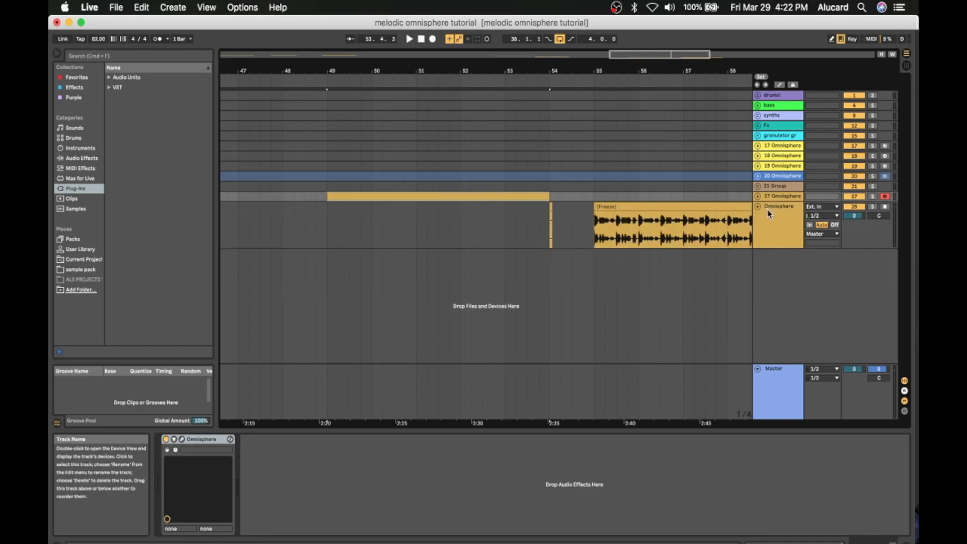
{"action": "left_click", "coordinate": [764, 209]}
{"action": "key", "text": "Delete"}
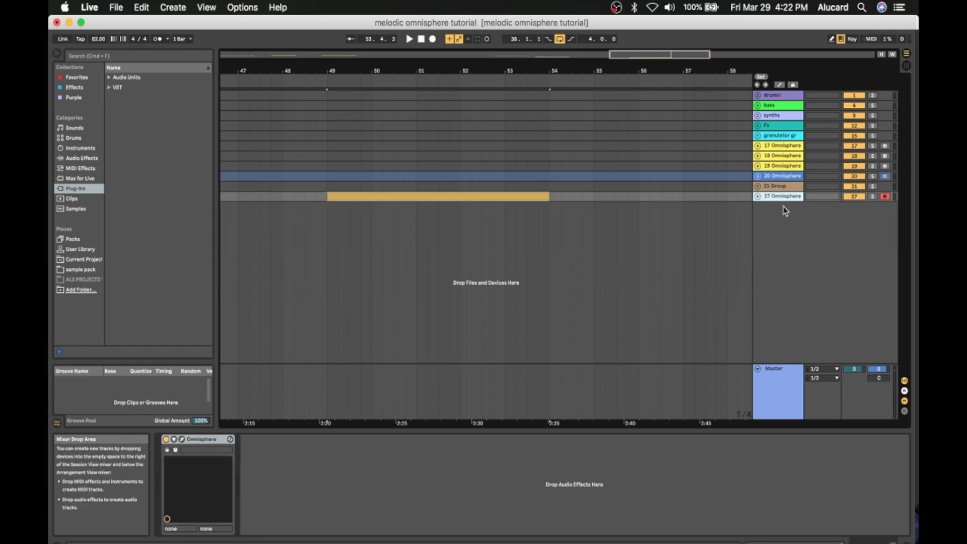
- Freeze the 27 Omnisphere track and place its frozen audio on a new unfolded audio track at bar 57
{"action": "right_click", "coordinate": [769, 195]}
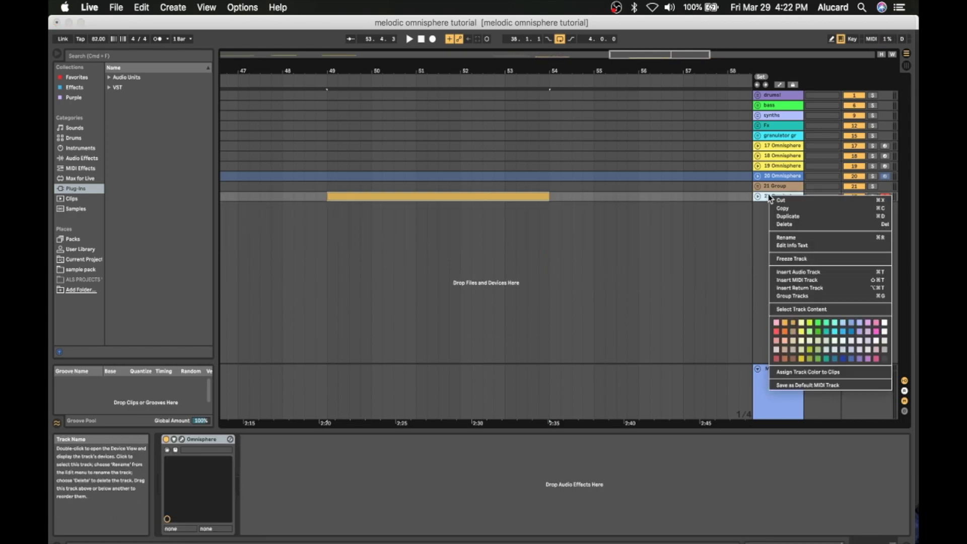
{"action": "left_click", "coordinate": [774, 257]}
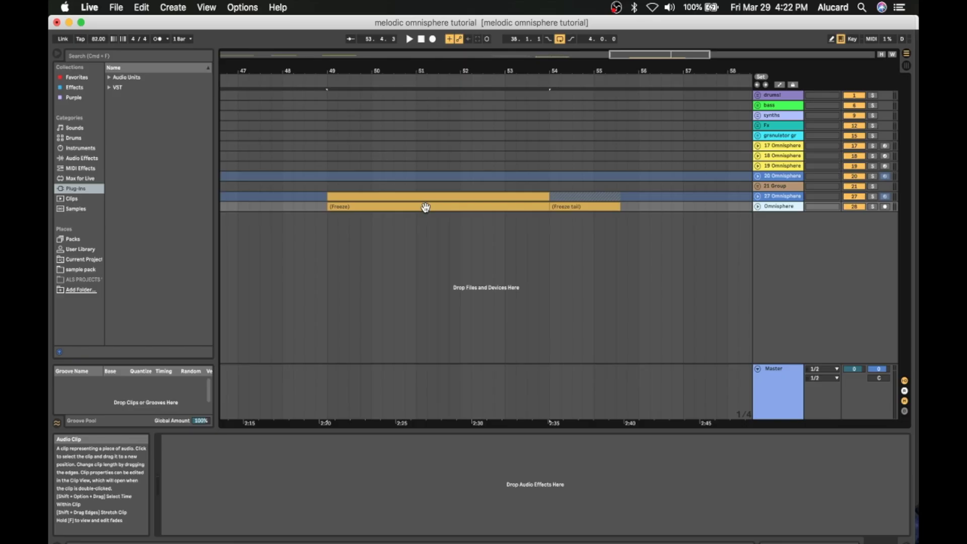
{"action": "mouse_move", "coordinate": [561, 211]}
{"action": "left_mouse_down"}
{"action": "mouse_move", "coordinate": [771, 218]}
{"action": "mouse_move", "coordinate": [745, 216]}
{"action": "mouse_move", "coordinate": [734, 203]}
{"action": "mouse_move", "coordinate": [554, 209]}
{"action": "mouse_move", "coordinate": [611, 204]}
{"action": "left_mouse_up"}
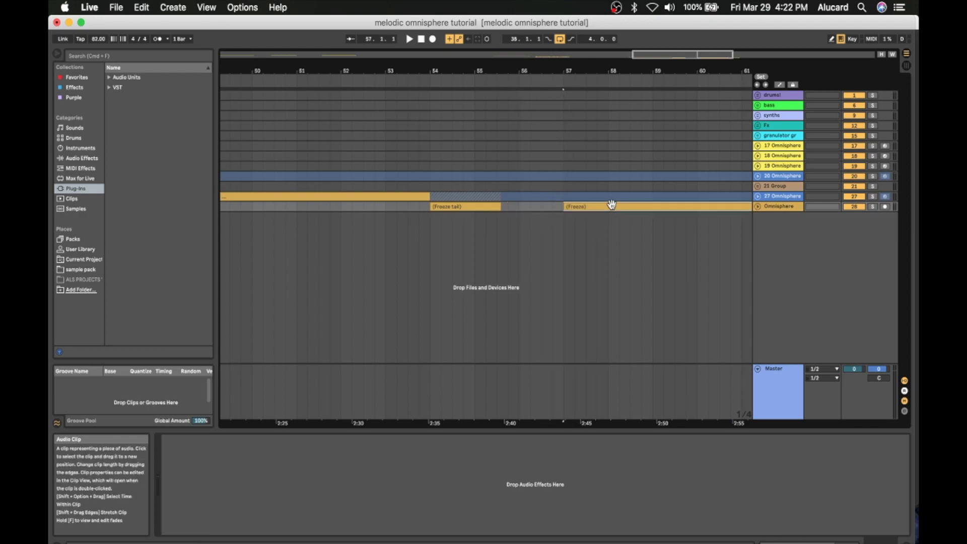
{"action": "left_click", "coordinate": [758, 206]}
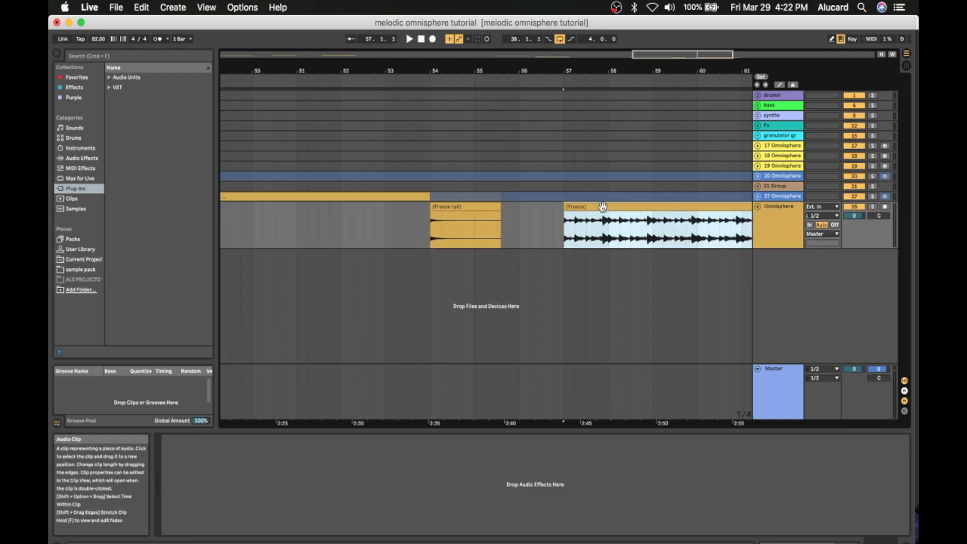
- Loop the arrangement over the frozen audio clip from bar 57 to bar 62
{"action": "scroll", "coordinate": [621, 217], "scroll_direction": "right", "scroll_amount": 5}
{"action": "left_click_drag", "start_coordinate": [399, 61], "coordinate": [401, 79]}
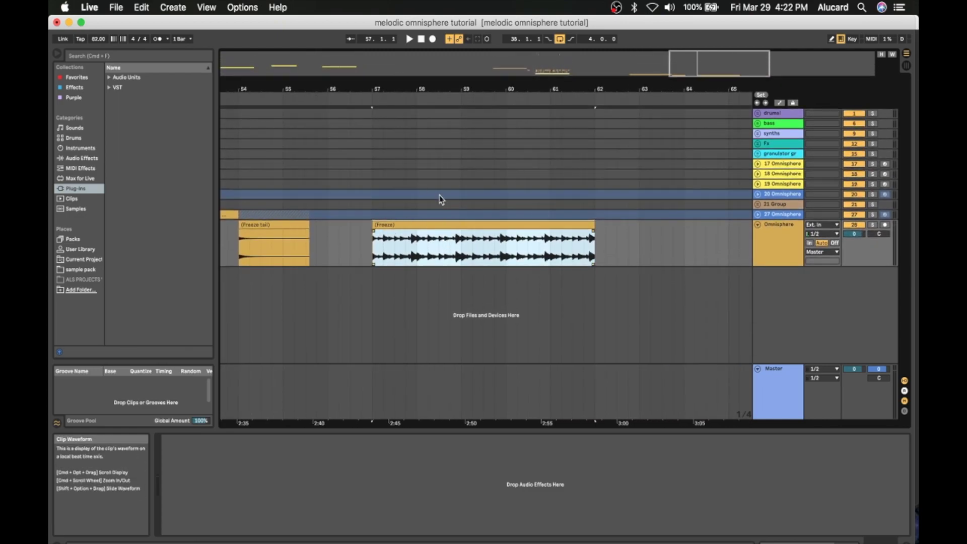
{"action": "left_click_drag", "start_coordinate": [422, 89], "coordinate": [421, 107]}
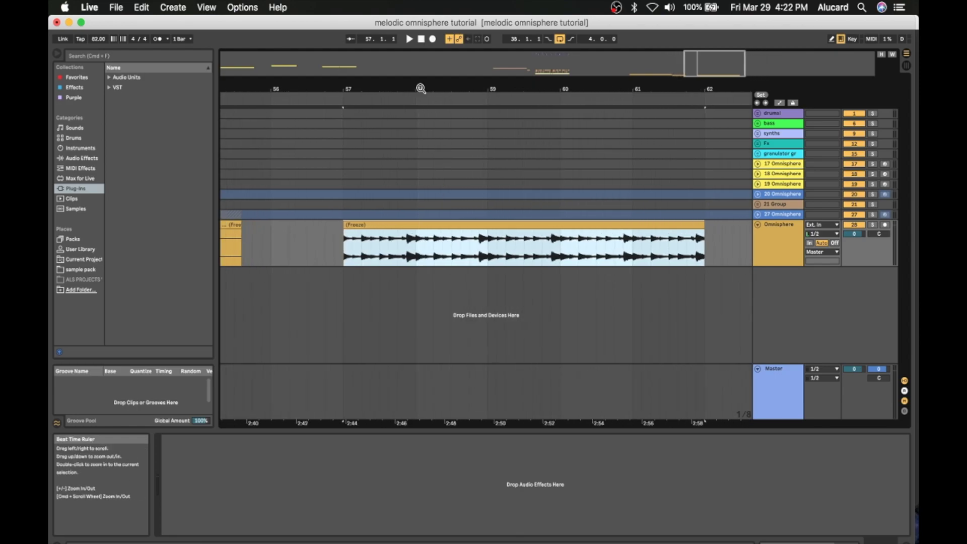
{"action": "left_click", "coordinate": [343, 248]}
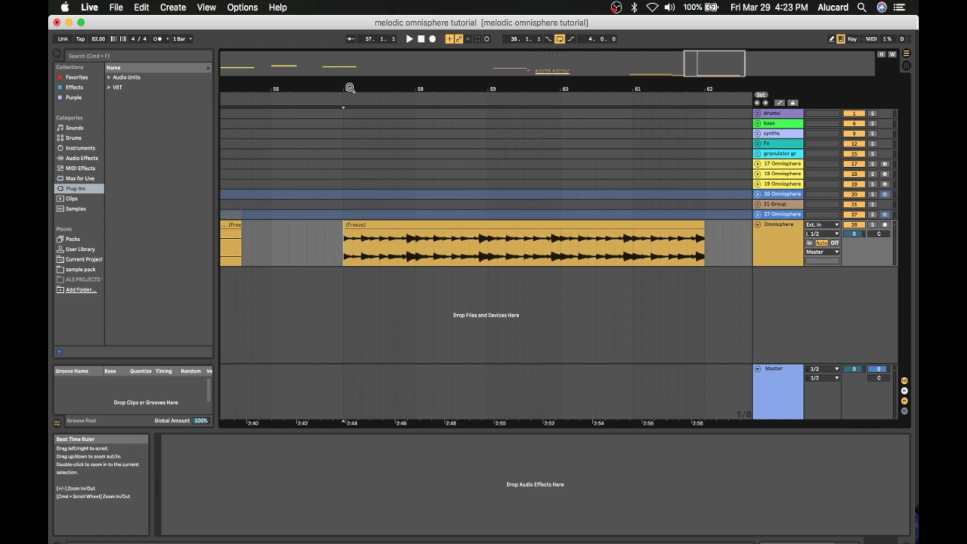
{"action": "left_click_drag", "start_coordinate": [349, 89], "coordinate": [349, 107]}
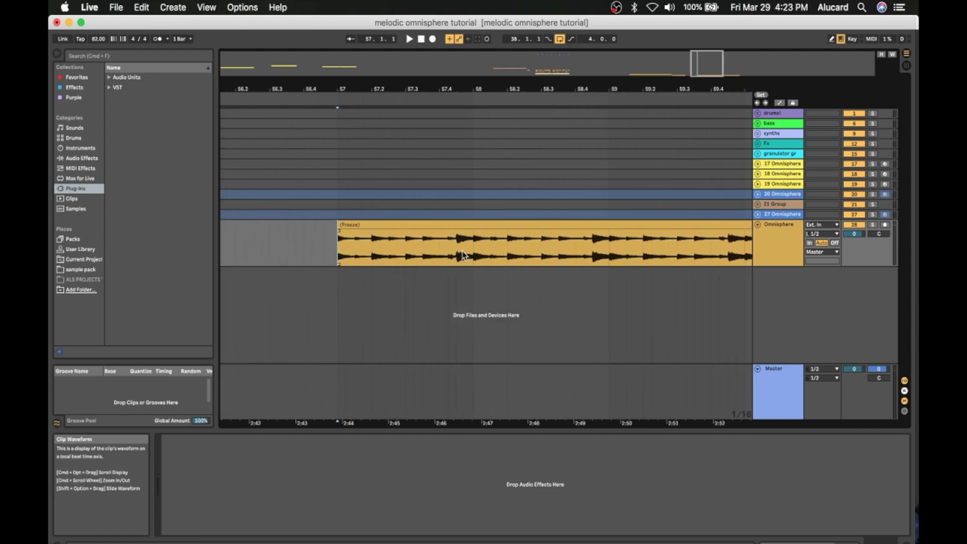
{"action": "scroll", "coordinate": [464, 255], "scroll_direction": "right", "scroll_amount": 3}
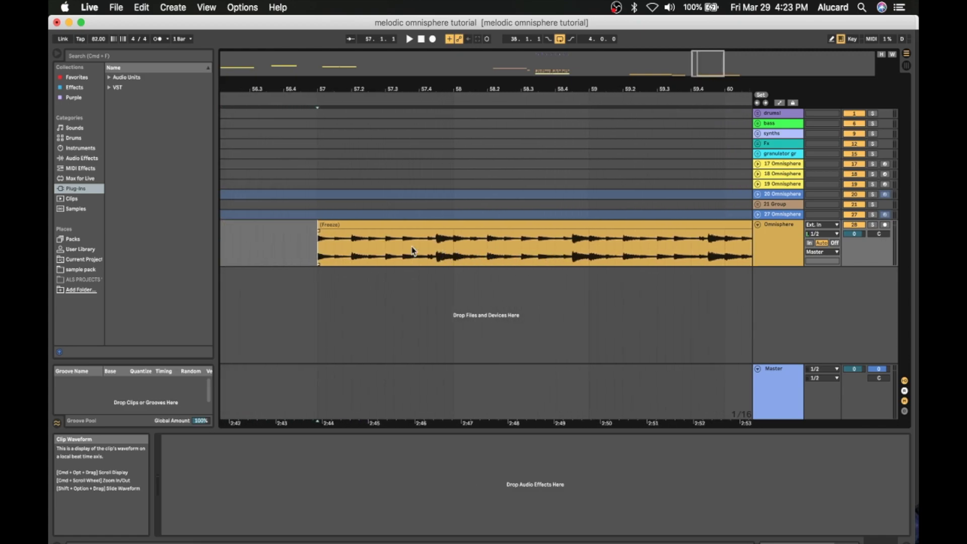
{"action": "left_click_drag", "start_coordinate": [359, 90], "coordinate": [360, 121]}
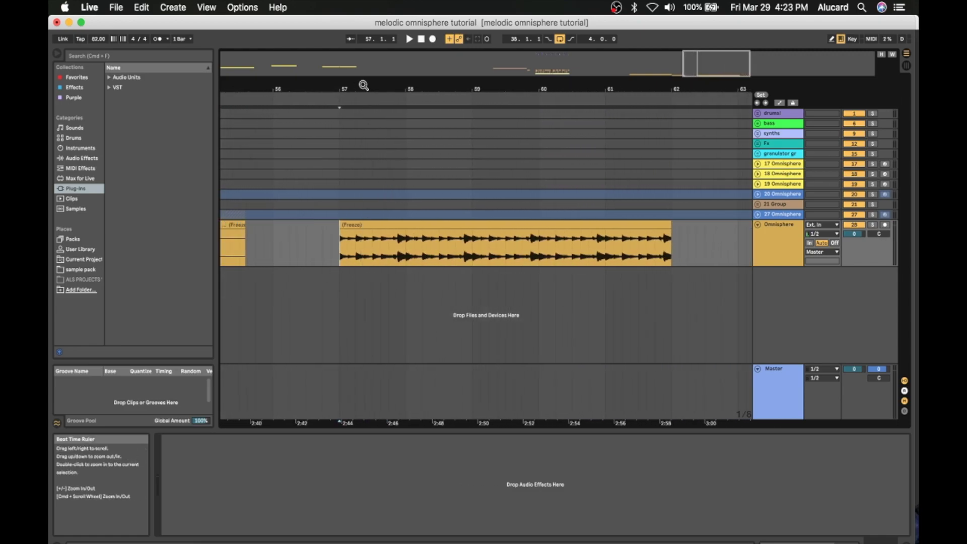
{"action": "left_click", "coordinate": [373, 225]}
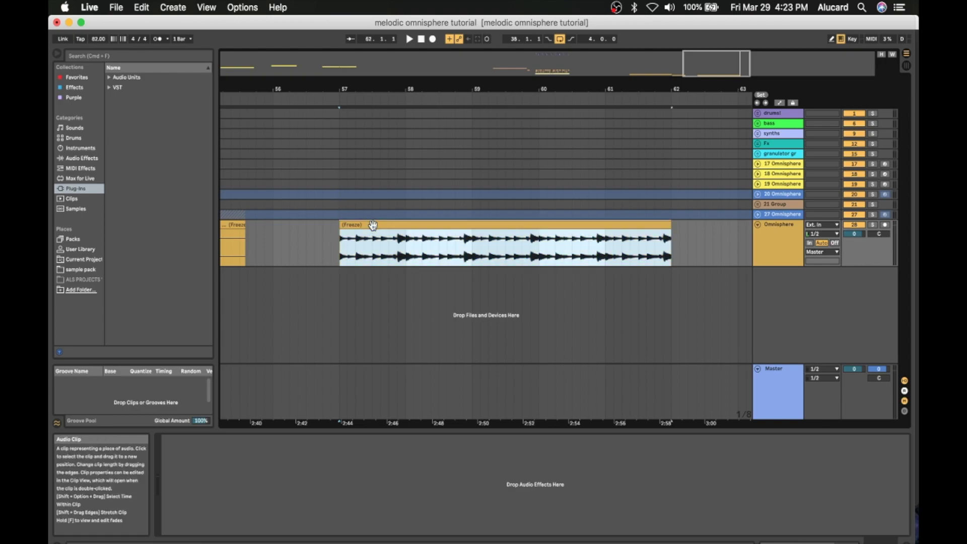
{"action": "key", "text": "super+l"}
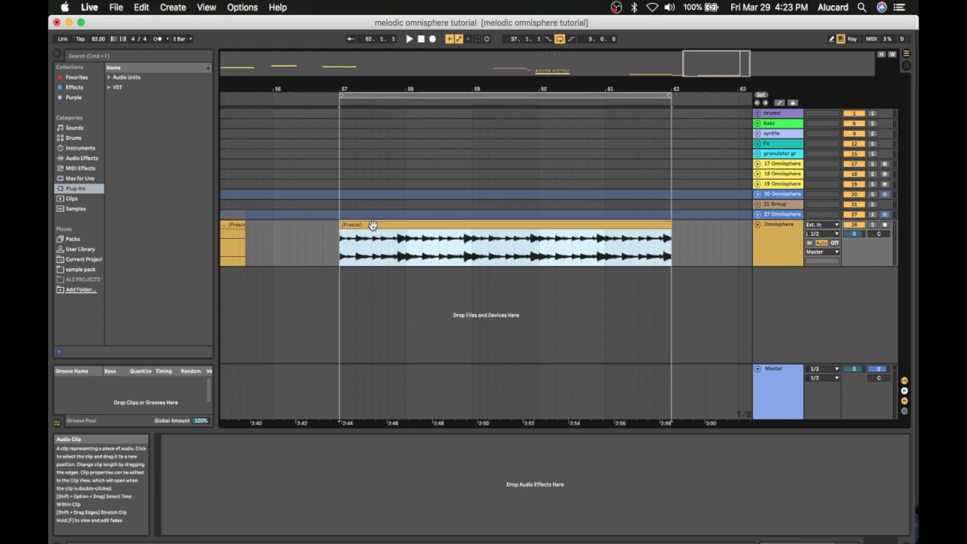
- Audition the frozen clip from bar 57 and examine its opening notes for slice points
{"action": "left_click", "coordinate": [356, 250]}
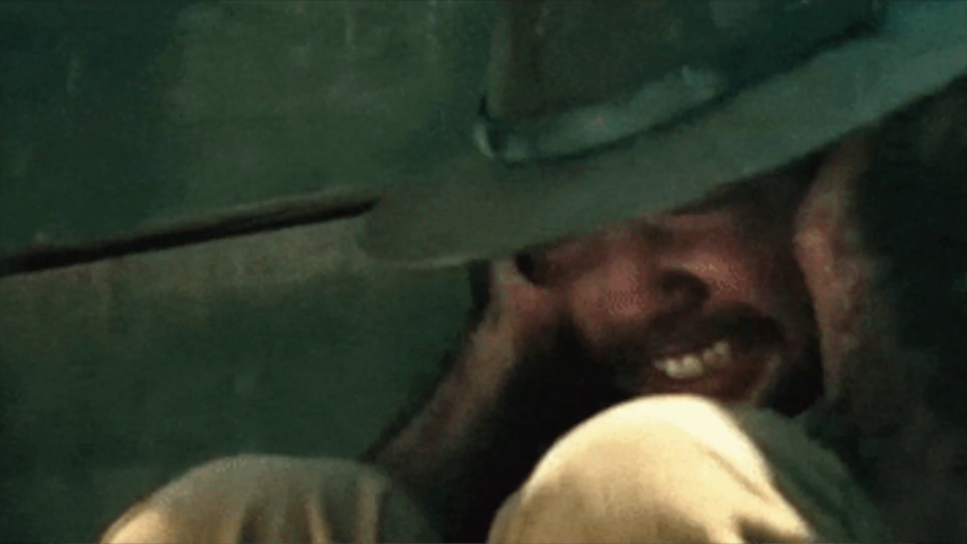
{"action": "left_click", "coordinate": [341, 248]}
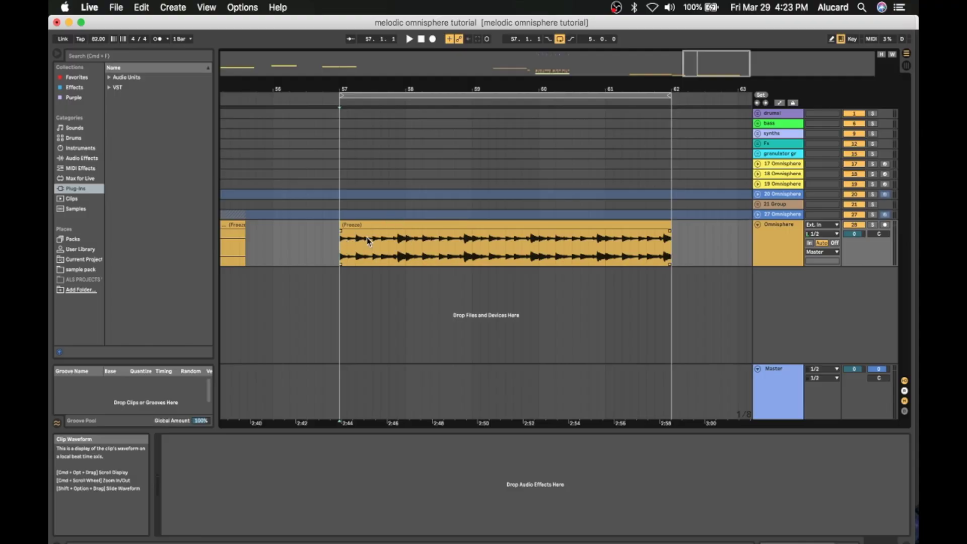
{"action": "key", "text": "space"}
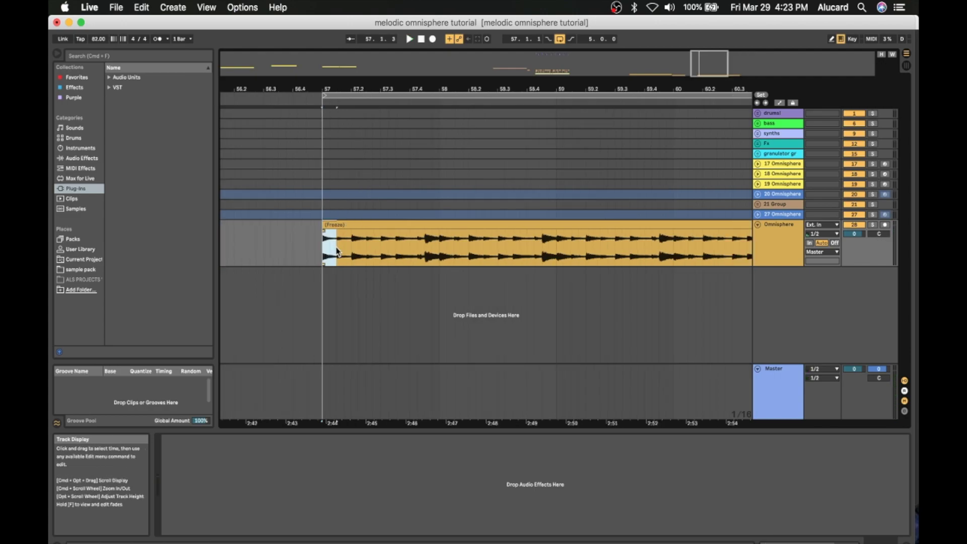
{"action": "key", "text": "space"}
{"action": "key", "text": "space"}
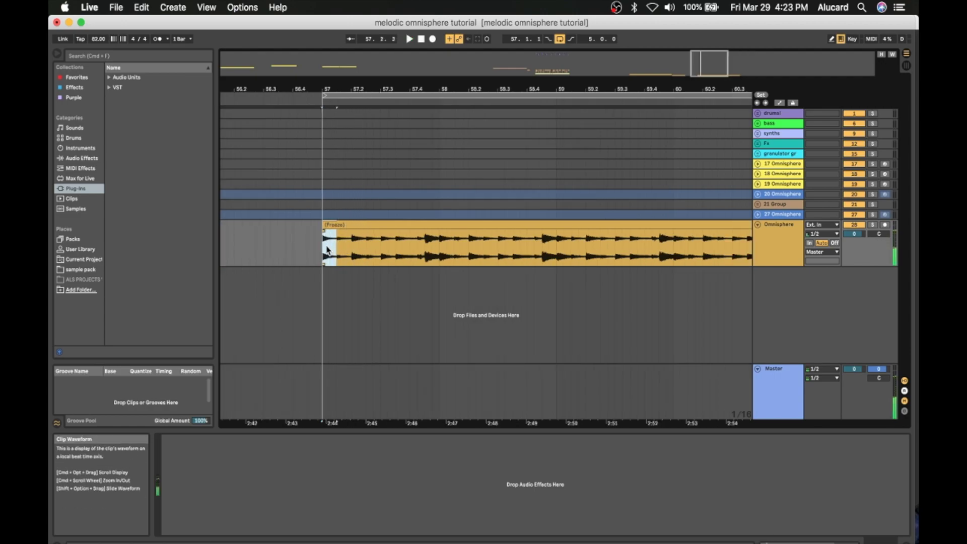
{"action": "left_click_drag", "start_coordinate": [338, 248], "coordinate": [363, 247]}
{"action": "key", "text": "space"}
{"action": "key", "text": "space"}
{"action": "left_click", "coordinate": [336, 247]}
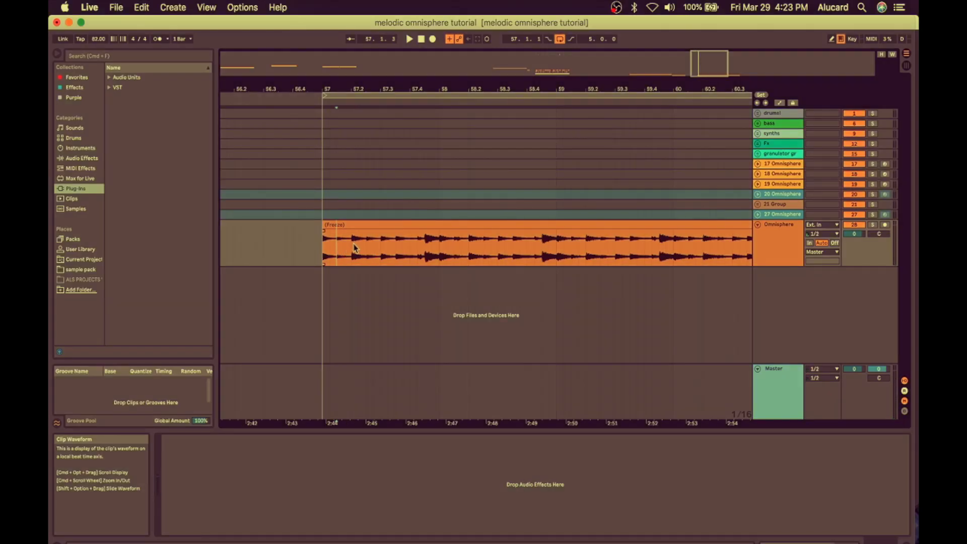
- Split the frozen clip at 57.2 and shift the following audio slice to start at 57.2.3
{"action": "left_click", "coordinate": [329, 224]}
{"action": "key", "text": "space"}
{"action": "left_click_drag", "start_coordinate": [352, 251], "coordinate": [381, 236]}
{"action": "left_click", "coordinate": [336, 224]}
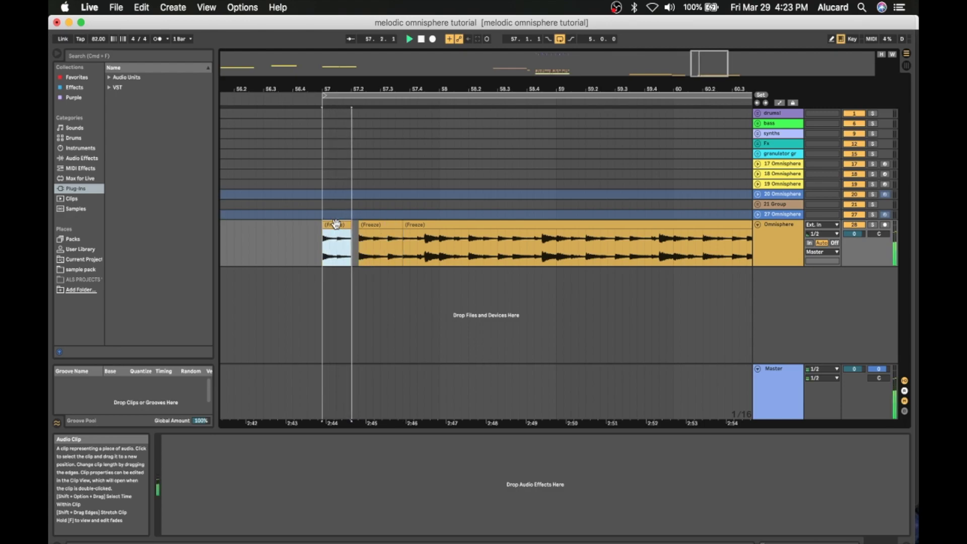
{"action": "left_click_drag", "start_coordinate": [363, 225], "coordinate": [370, 225]}
{"action": "left_click", "coordinate": [341, 225]}
{"action": "key", "text": "space"}
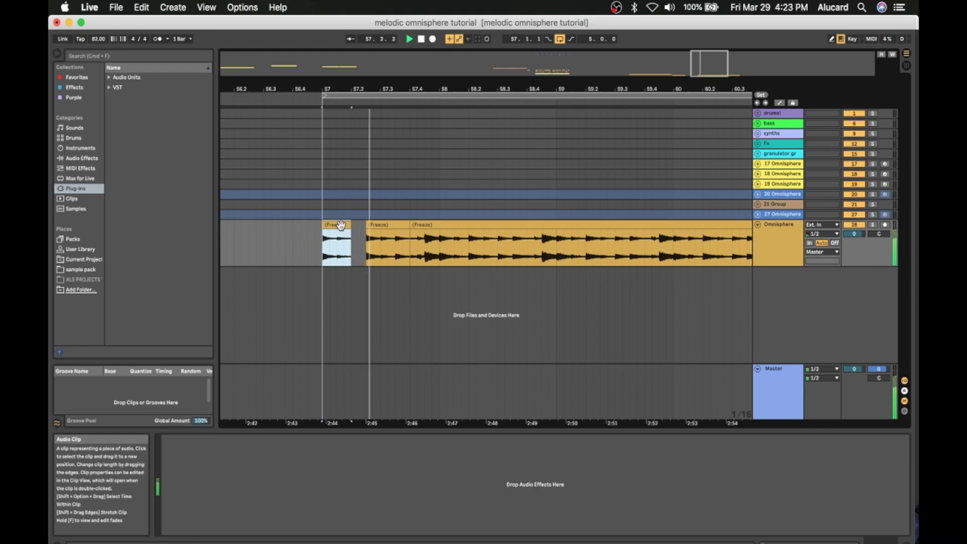
- Split the second slice at 57.3, move its remainder to 57.3.3 and play back the new rhythm
{"action": "key", "text": "space"}
{"action": "left_click_drag", "start_coordinate": [382, 246], "coordinate": [398, 223]}
{"action": "left_click", "coordinate": [338, 225]}
{"action": "key", "text": "space"}
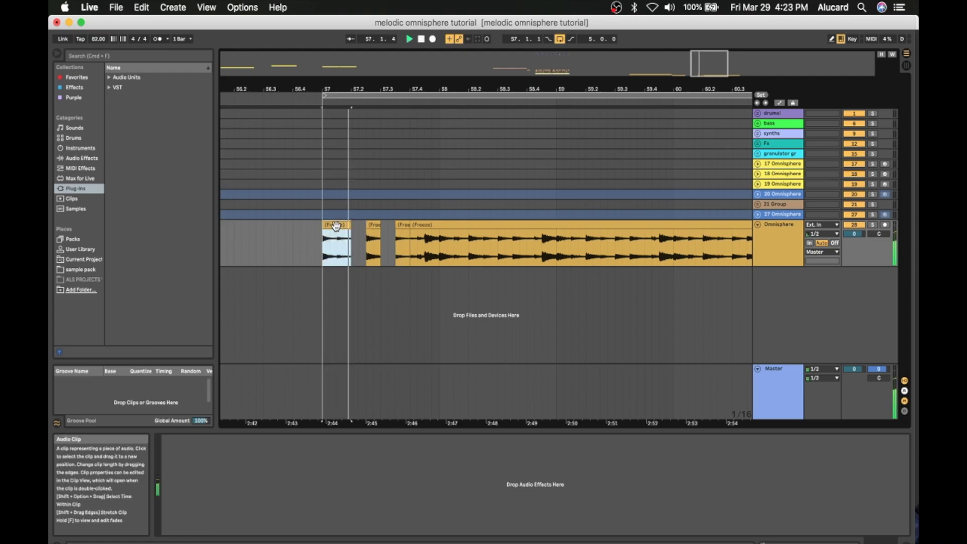
{"action": "key", "text": "space"}
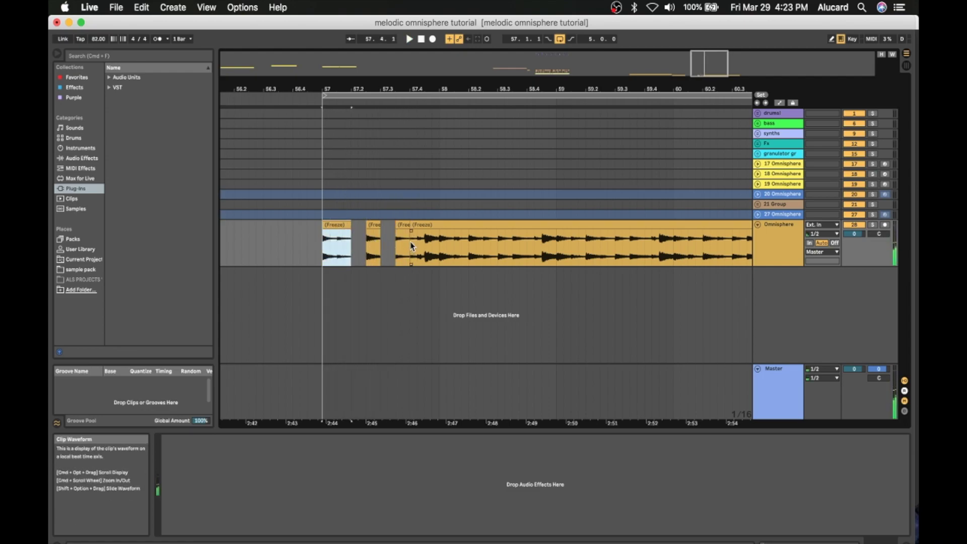
- Split the frozen clip at bar 58 and paste a short audio slice into the gap at 57.2
{"action": "left_click", "coordinate": [439, 252]}
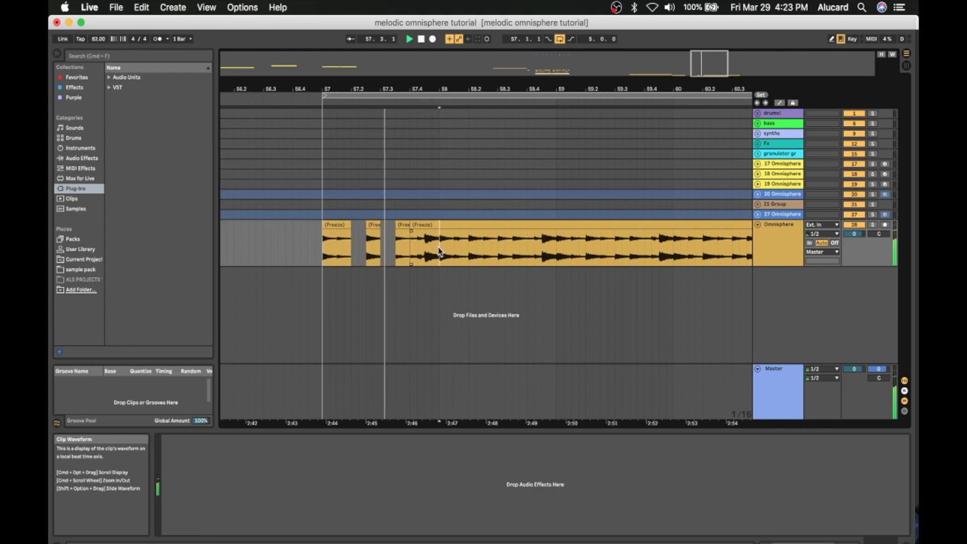
{"action": "key", "text": "super+e"}
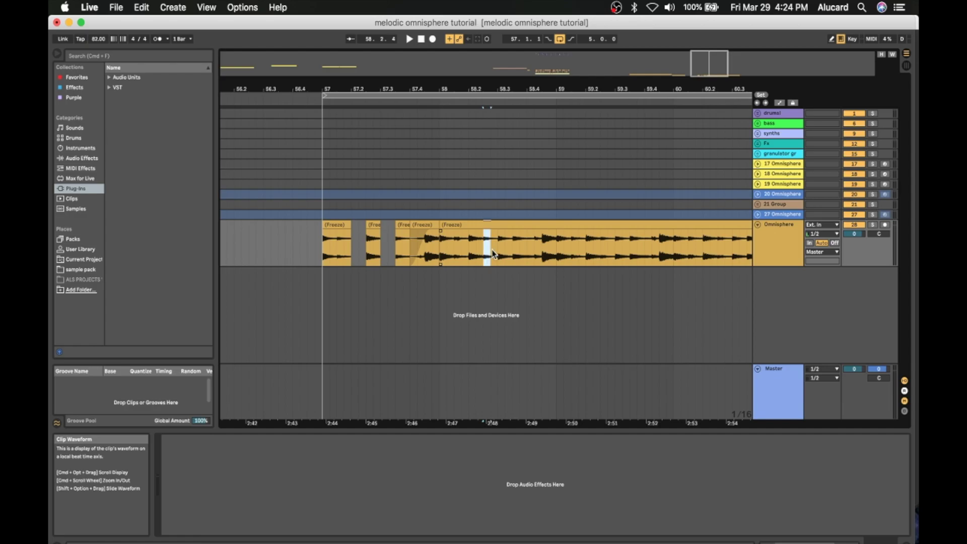
{"action": "left_click", "coordinate": [352, 246]}
{"action": "key", "text": "super+v"}
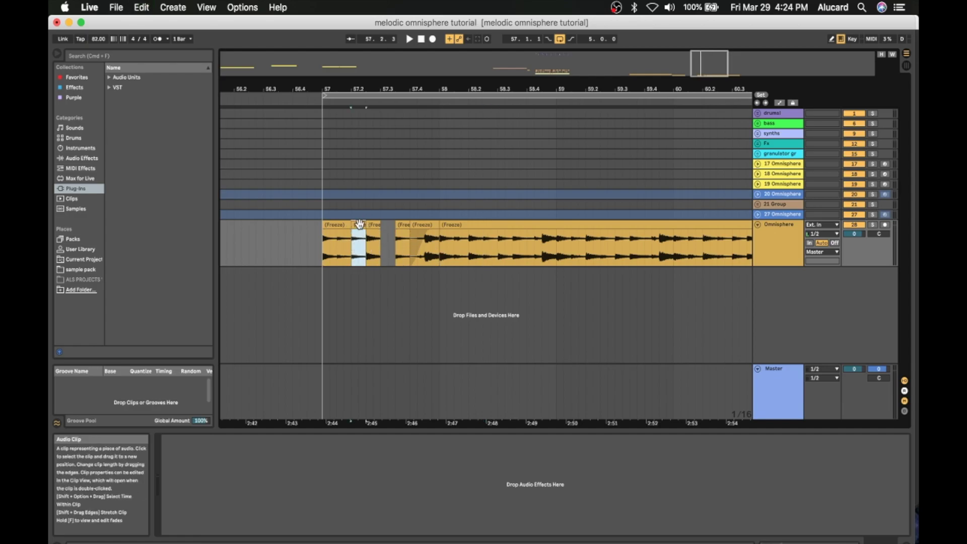
- Reverse the slice at 57.2 and play back the melody from bar 57
{"action": "double_click", "coordinate": [358, 225]}
{"action": "left_click", "coordinate": [234, 422]}
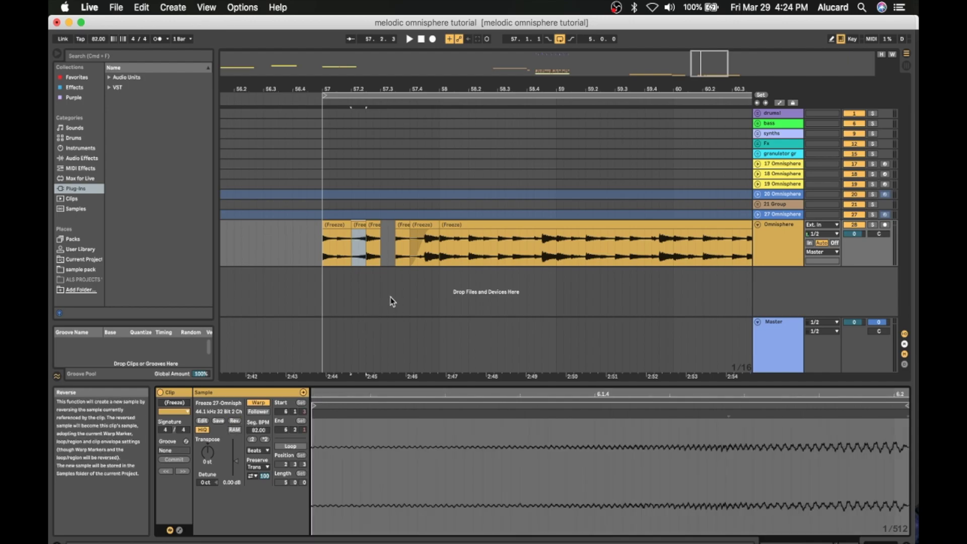
{"action": "left_click", "coordinate": [338, 222]}
{"action": "key", "text": "space"}
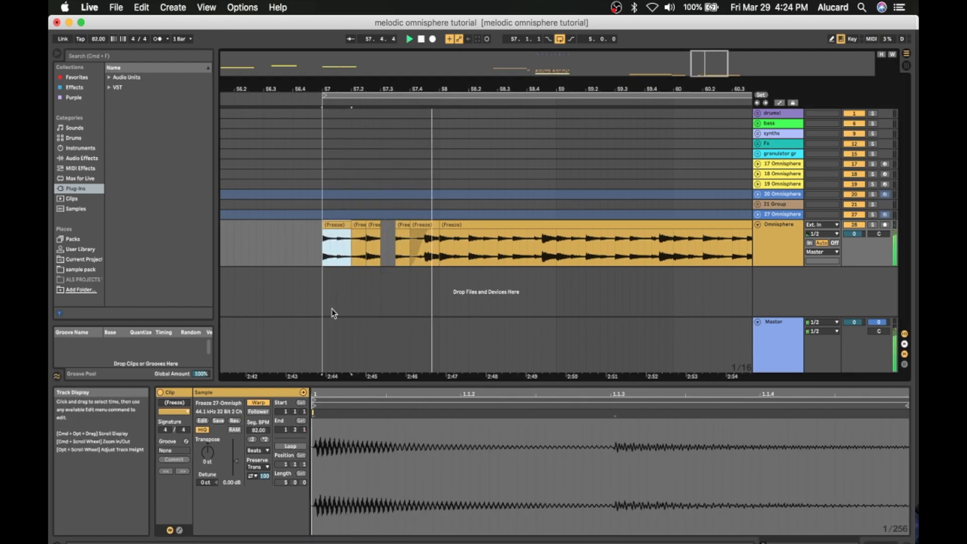
{"action": "key", "text": "space"}
- Fill the gap at 57.3 with audio copied from 58.3.3, transpose that slice to 12 st and play it back from bar 57
{"action": "left_click_drag", "start_coordinate": [490, 256], "coordinate": [536, 252]}
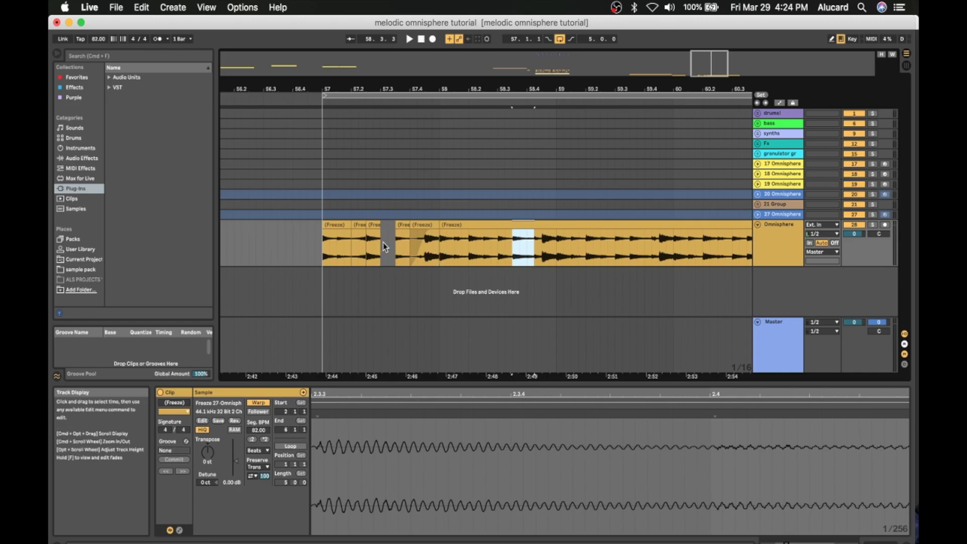
{"action": "left_click_drag", "start_coordinate": [514, 248], "coordinate": [527, 251]}
{"action": "key", "text": "super+z"}
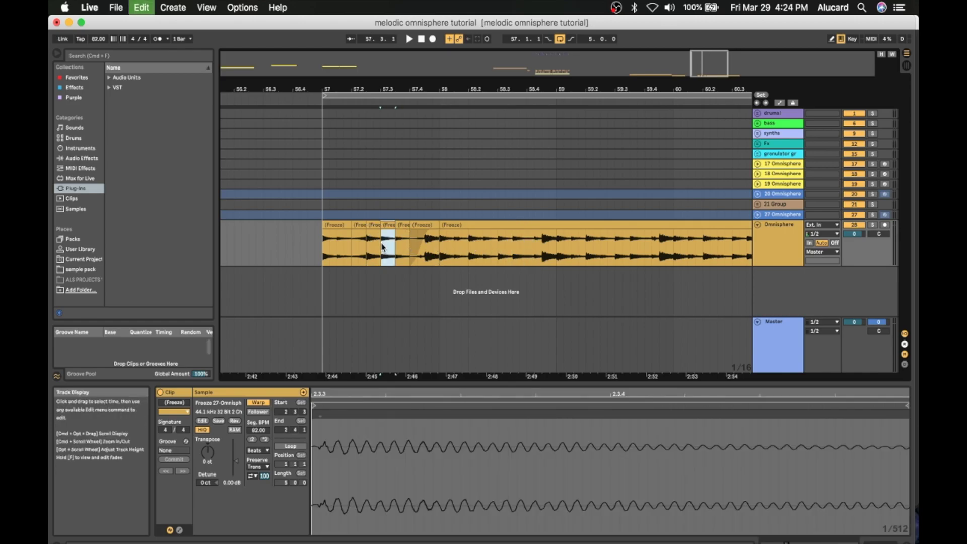
{"action": "left_click_drag", "start_coordinate": [207, 452], "coordinate": [208, 451]}
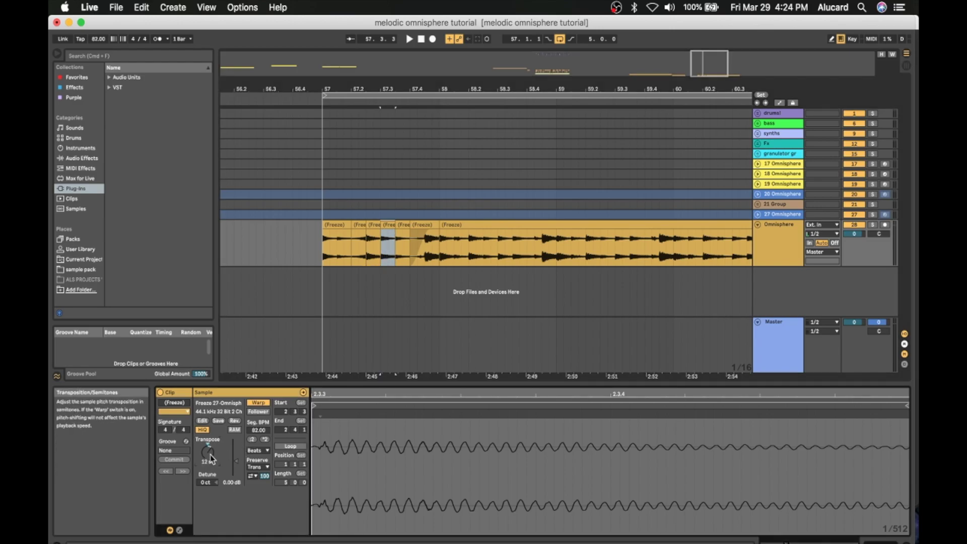
{"action": "left_click", "coordinate": [329, 225]}
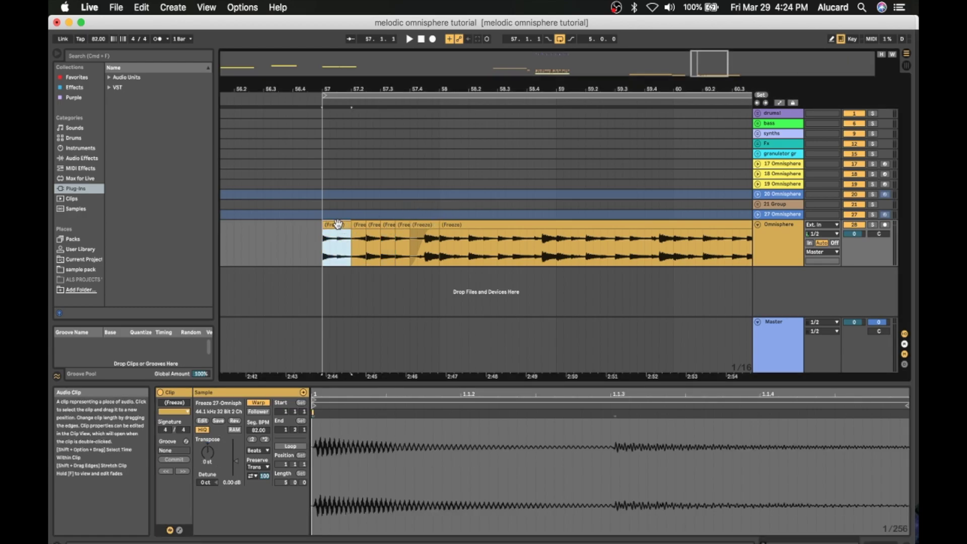
{"action": "key", "text": "space"}
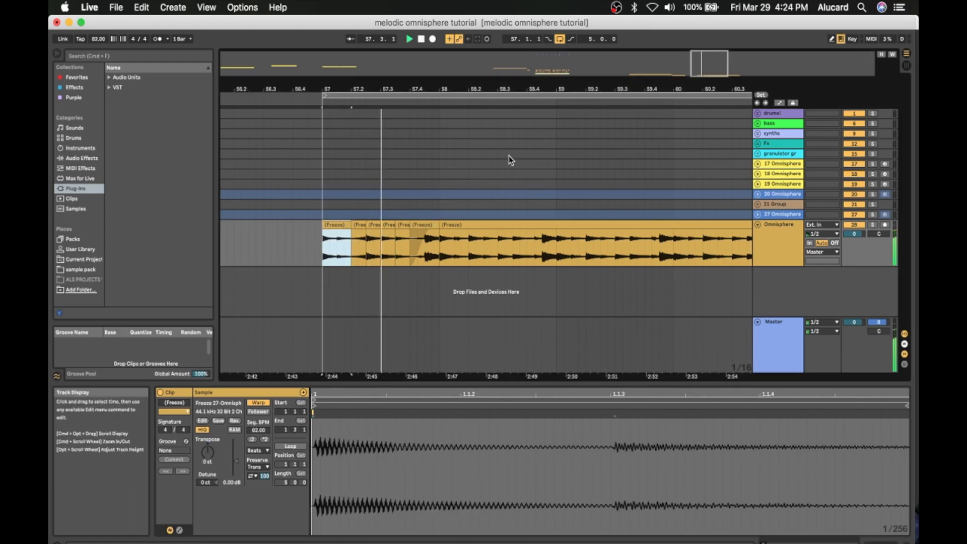
{"action": "key", "text": "space"}
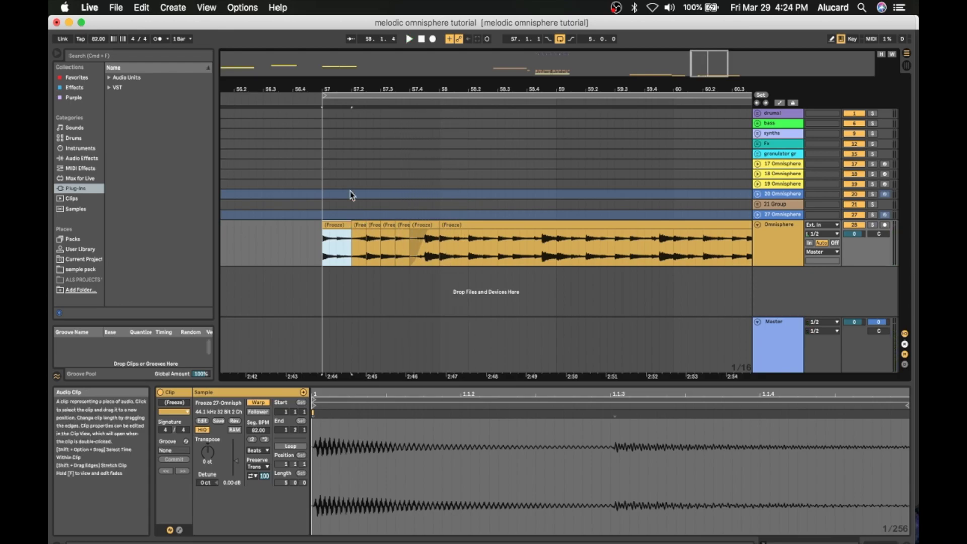
- Delete three separate 1/64-note sections from the slice at 57.3.3 to create a stutter leading into 57.4
{"action": "left_click_drag", "start_coordinate": [340, 94], "coordinate": [397, 188]}
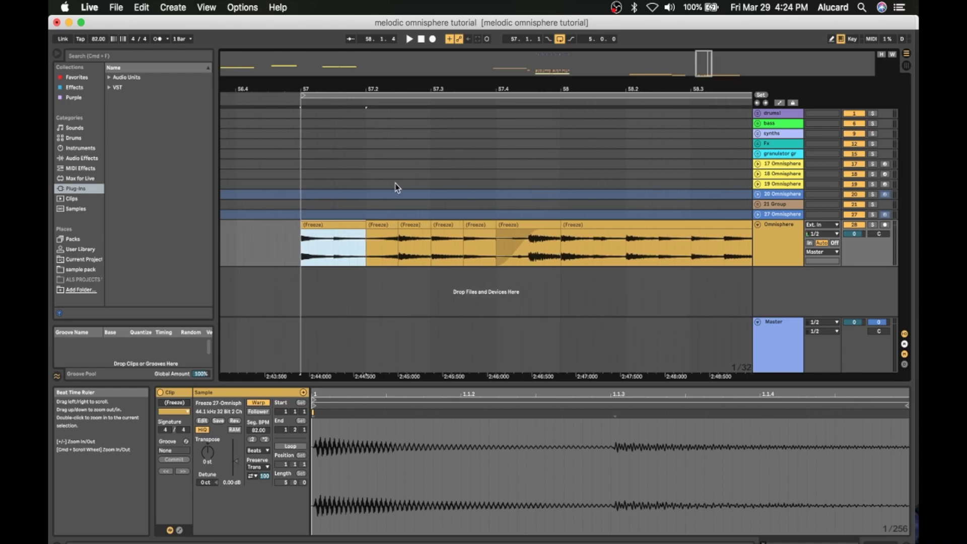
{"action": "left_click_drag", "start_coordinate": [480, 249], "coordinate": [486, 252]}
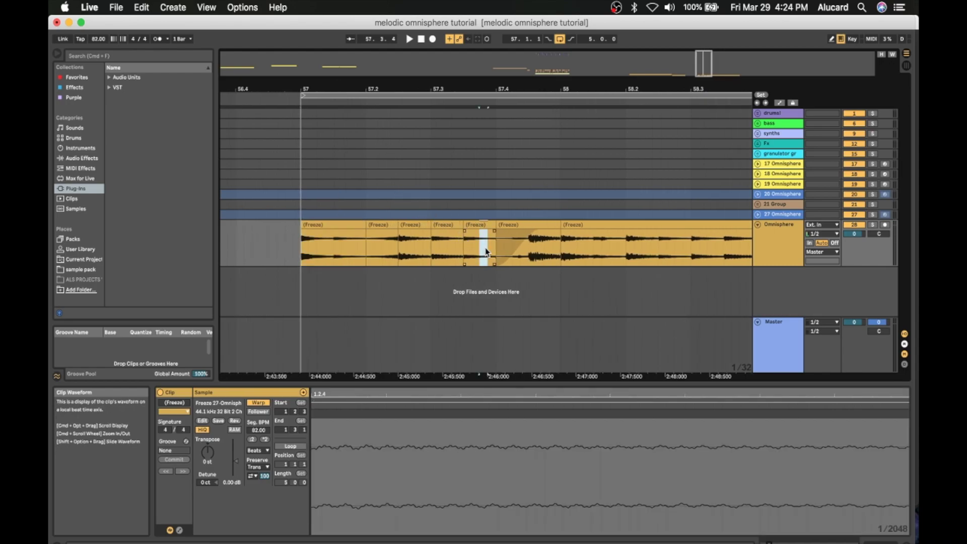
{"action": "left_click", "coordinate": [483, 248]}
{"action": "left_click_drag", "start_coordinate": [494, 87], "coordinate": [485, 200]}
{"action": "left_click_drag", "start_coordinate": [463, 254], "coordinate": [470, 254]}
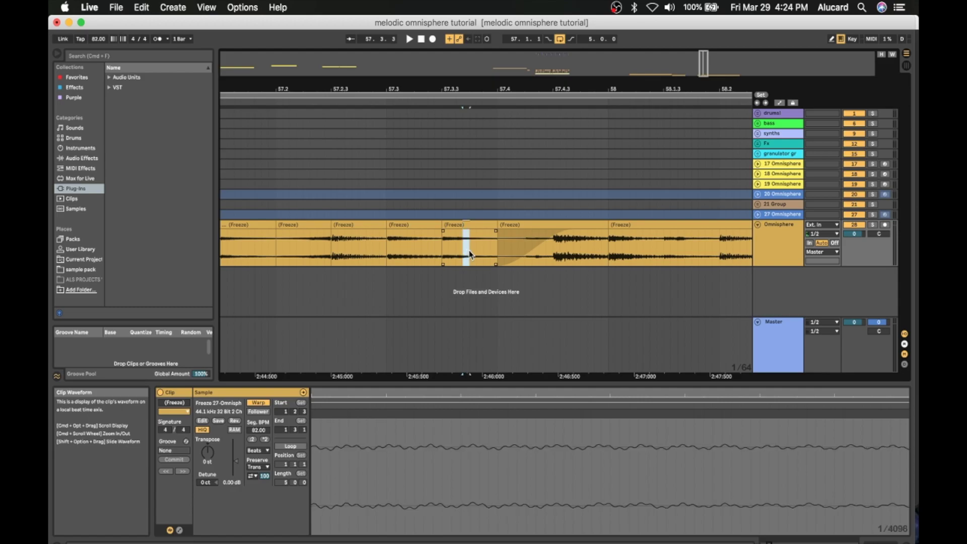
{"action": "key", "text": "BackSpace"}
{"action": "left_click", "coordinate": [478, 253]}
{"action": "left_click_drag", "start_coordinate": [479, 254], "coordinate": [483, 253]}
{"action": "key", "text": "BackSpace"}
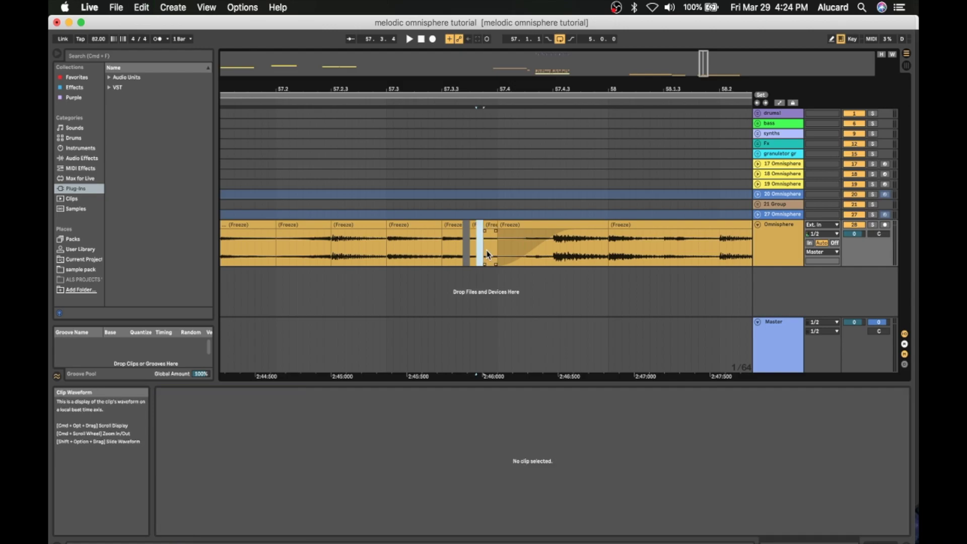
{"action": "left_click", "coordinate": [490, 254]}
{"action": "left_click_drag", "start_coordinate": [490, 255], "coordinate": [499, 258]}
{"action": "key", "text": "BackSpace"}
- Play back the stuttered slice at 57.3.3, both on its own and in context from bar 57
{"action": "left_click", "coordinate": [452, 240]}
{"action": "left_click", "coordinate": [449, 236]}
{"action": "key", "text": "space"}
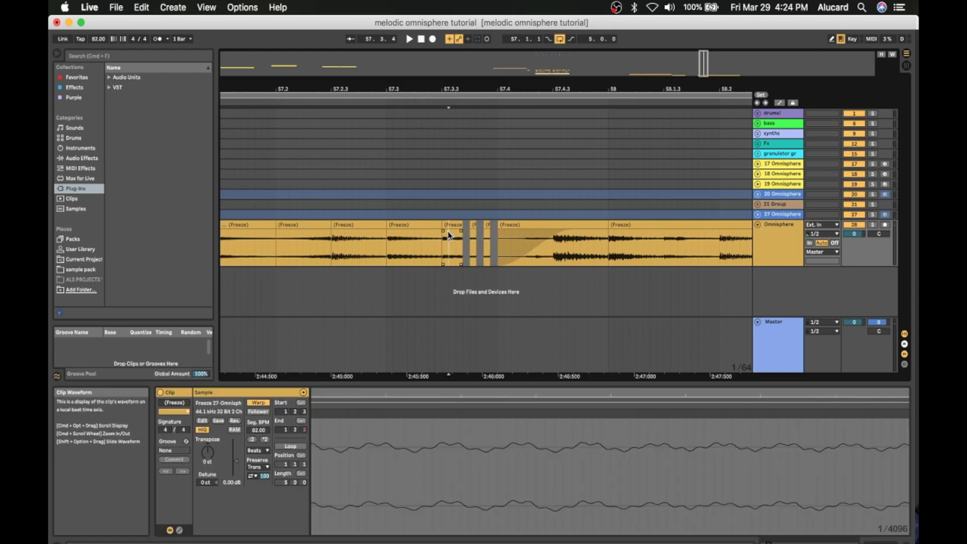
{"action": "key", "text": "space"}
{"action": "scroll", "coordinate": [324, 244], "scroll_direction": "left", "scroll_amount": 2}
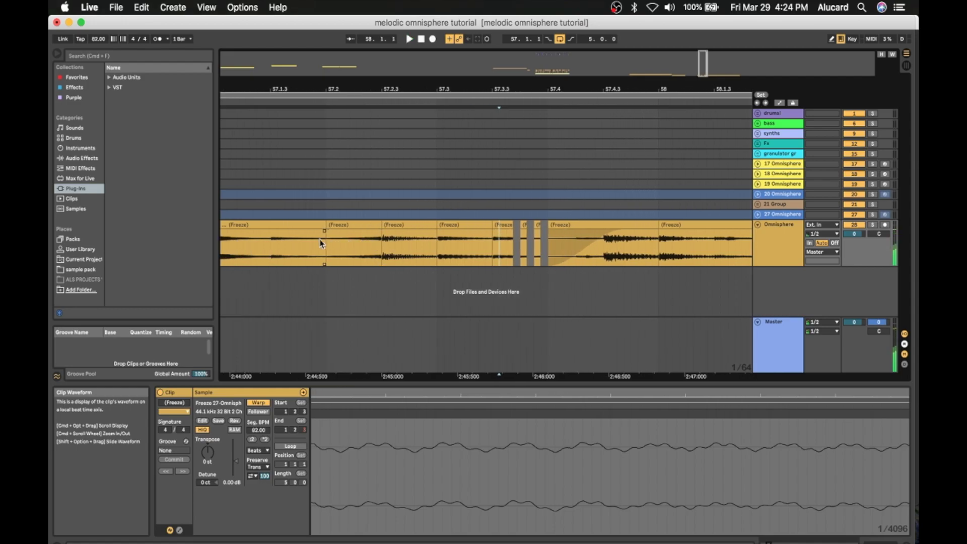
{"action": "scroll", "coordinate": [322, 244], "scroll_direction": "left", "scroll_amount": 2}
{"action": "double_click", "coordinate": [321, 239]}
{"action": "key", "text": "space"}
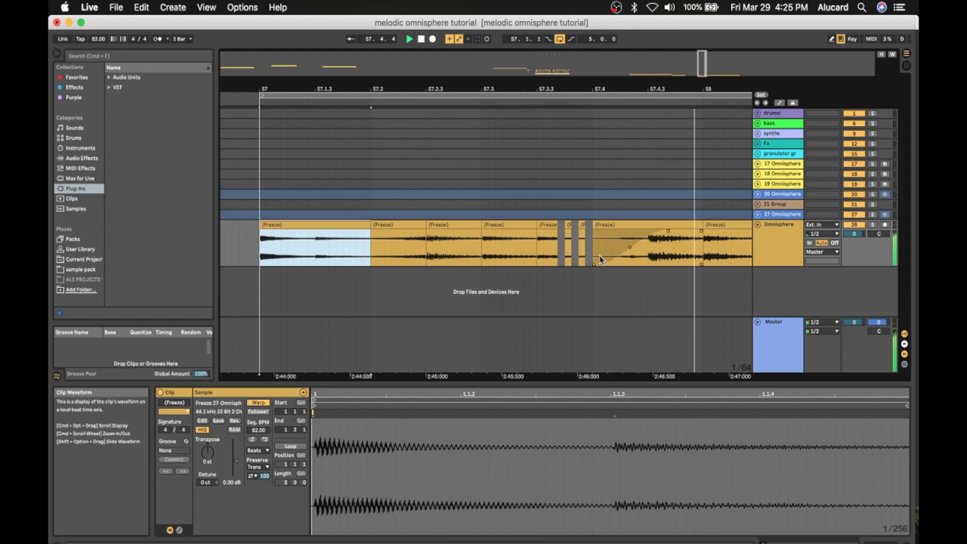
{"action": "scroll", "coordinate": [600, 257], "scroll_direction": "right", "scroll_amount": 4}
{"action": "key", "text": "space"}
- Try duplicating the half-beat section at bar 58 to 58.1.3 and audition the repeated note
{"action": "left_click", "coordinate": [507, 252]}
{"action": "left_click_drag", "start_coordinate": [515, 254], "coordinate": [559, 256]}
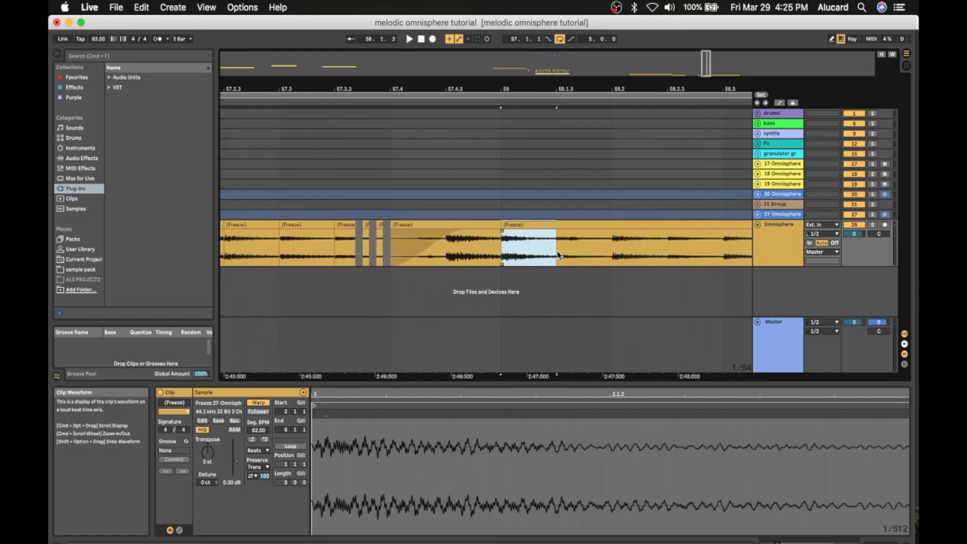
{"action": "key", "text": "super+d"}
{"action": "left_click", "coordinate": [532, 226]}
{"action": "key", "text": "space"}
{"action": "key", "text": "space"}
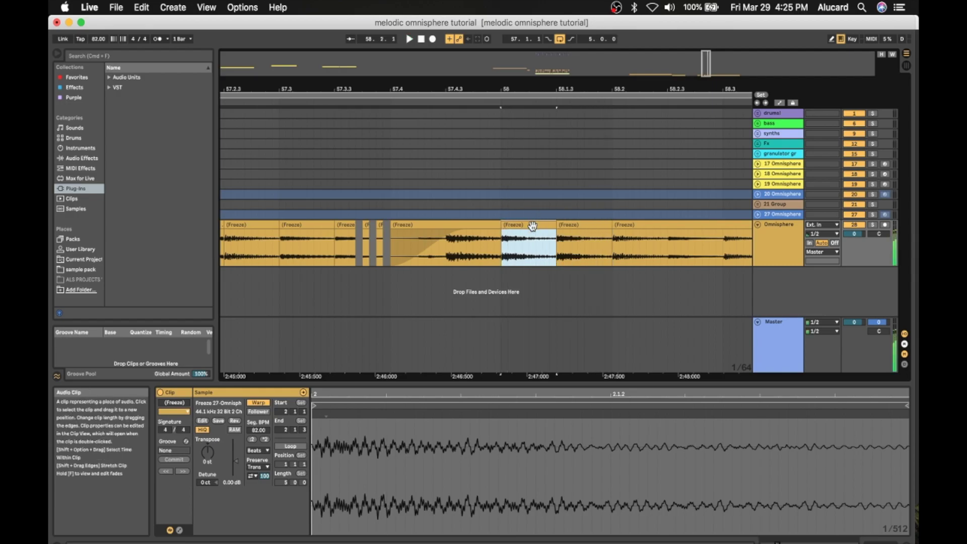
{"action": "scroll", "coordinate": [533, 225], "scroll_direction": "right", "scroll_amount": 1}
{"action": "key", "text": "space"}
{"action": "key", "text": "space"}
- Duplicate the first sixteenth note of bar 58 to 58.1.2 and split the remaining clip at 58.2
{"action": "left_click_drag", "start_coordinate": [495, 253], "coordinate": [520, 250]}
{"action": "key", "text": "super+d"}
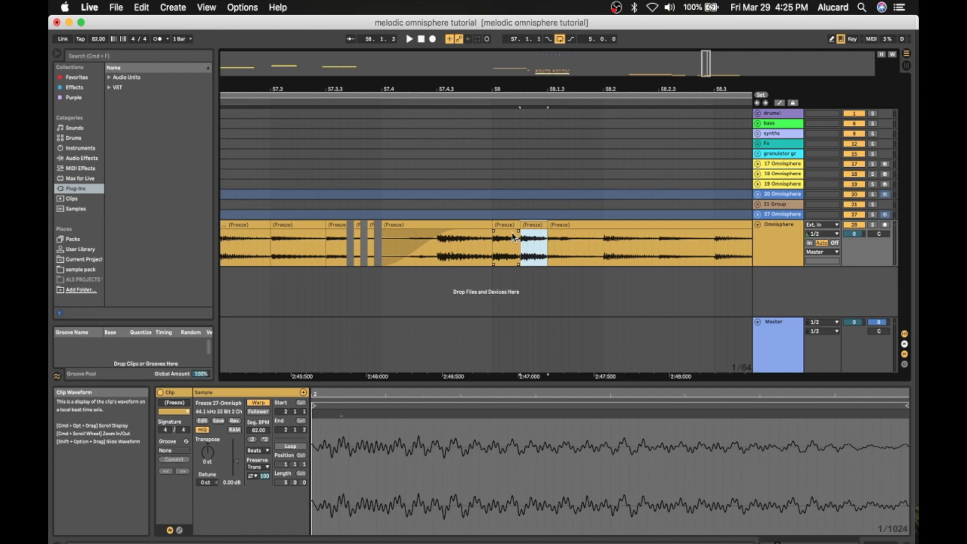
{"action": "left_click", "coordinate": [559, 225]}
{"action": "left_click", "coordinate": [604, 250]}
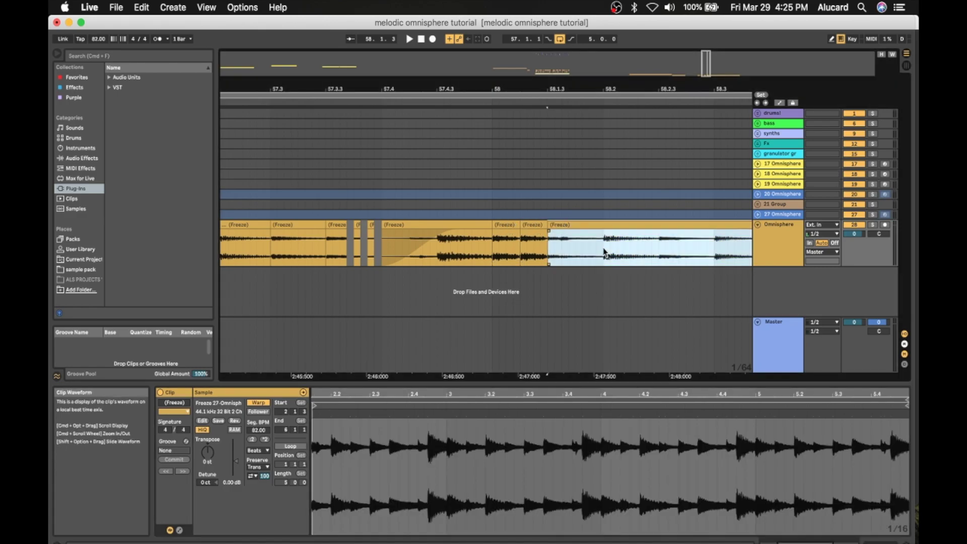
{"action": "key", "text": "super+e"}
- Transpose the slice at 58.1.3 to 12 st, set its warp mode to Complex Pro and double its segment tempo up to 656 BPM
{"action": "left_click", "coordinate": [588, 242]}
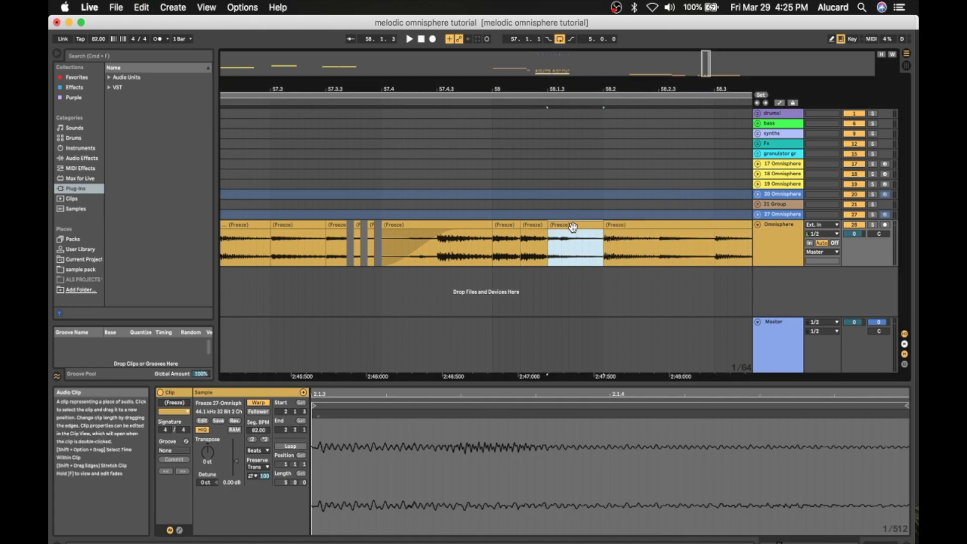
{"action": "left_click_drag", "start_coordinate": [207, 452], "coordinate": [208, 438]}
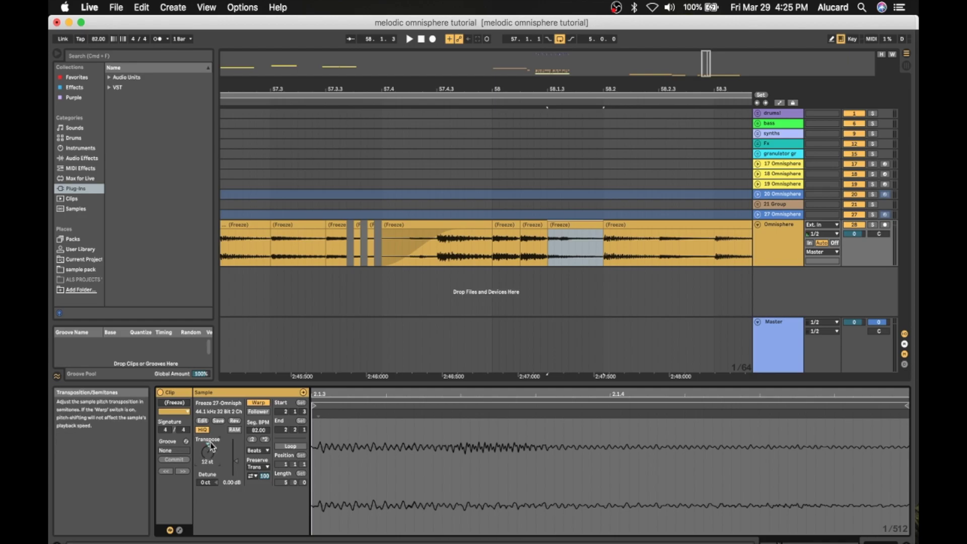
{"action": "left_click", "coordinate": [258, 450]}
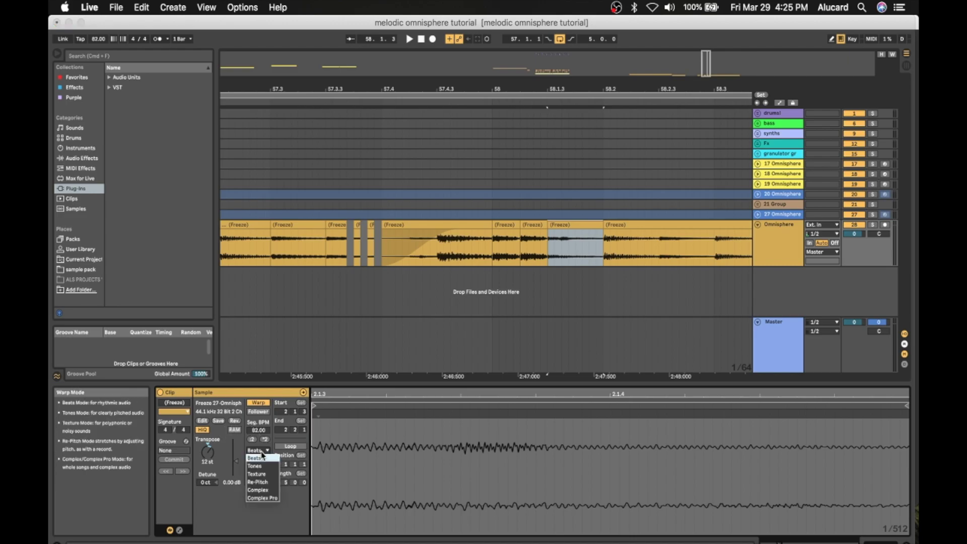
{"action": "left_click", "coordinate": [261, 498]}
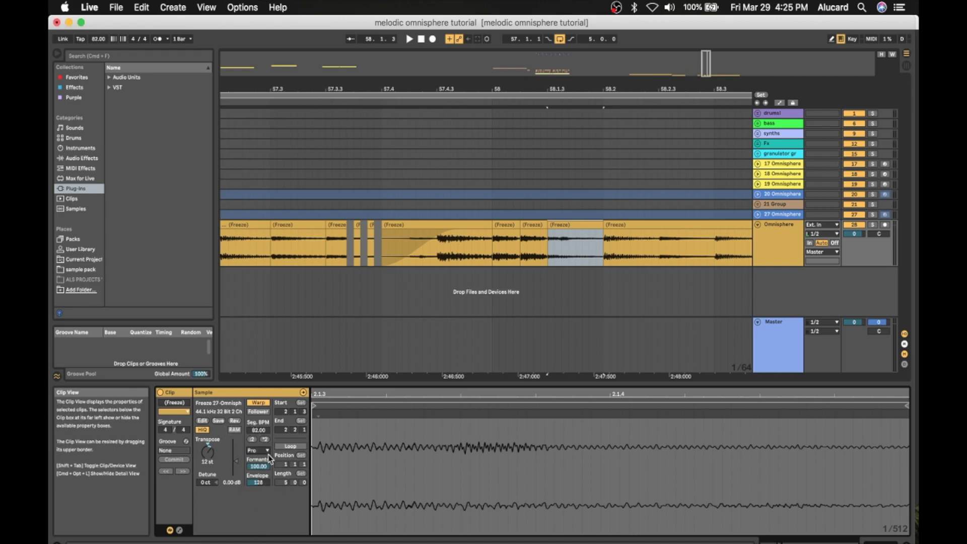
{"action": "left_click", "coordinate": [265, 439]}
{"action": "left_click", "coordinate": [264, 440]}
{"action": "left_click", "coordinate": [265, 439]}
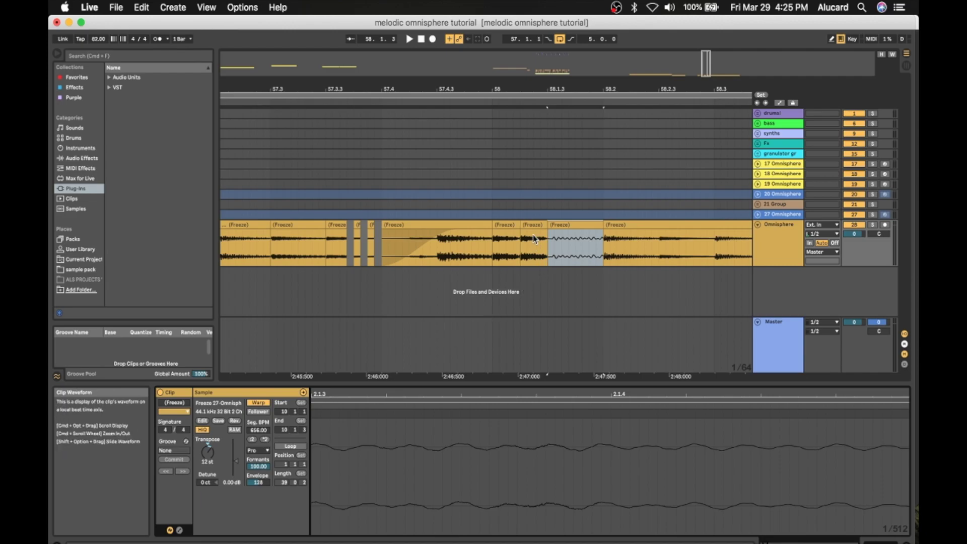
- Add a fade-out to the slice at 58.1.3, audition it, and shorten the fade to the slice's final part
{"action": "left_click_drag", "start_coordinate": [602, 232], "coordinate": [559, 231]}
{"action": "left_click", "coordinate": [465, 228]}
{"action": "key", "text": "space"}
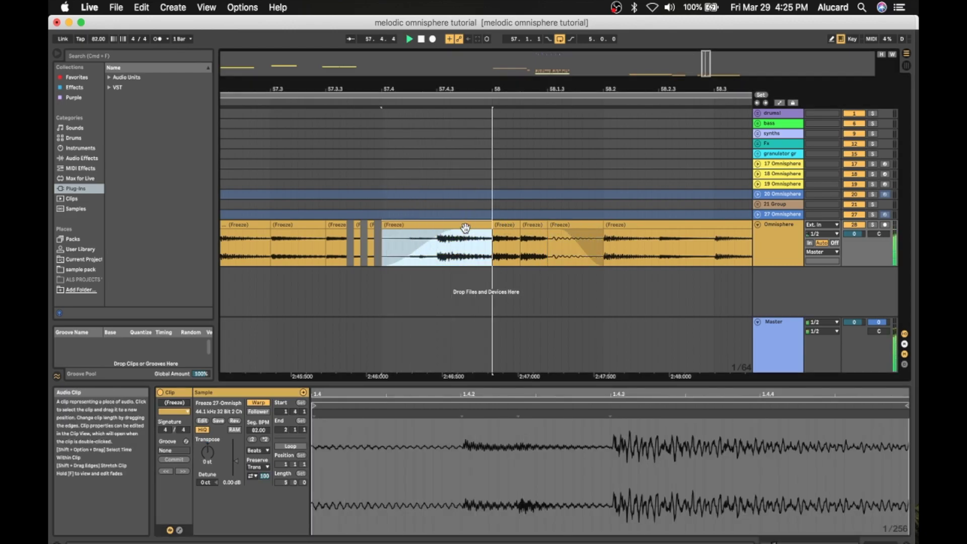
{"action": "left_click", "coordinate": [583, 237]}
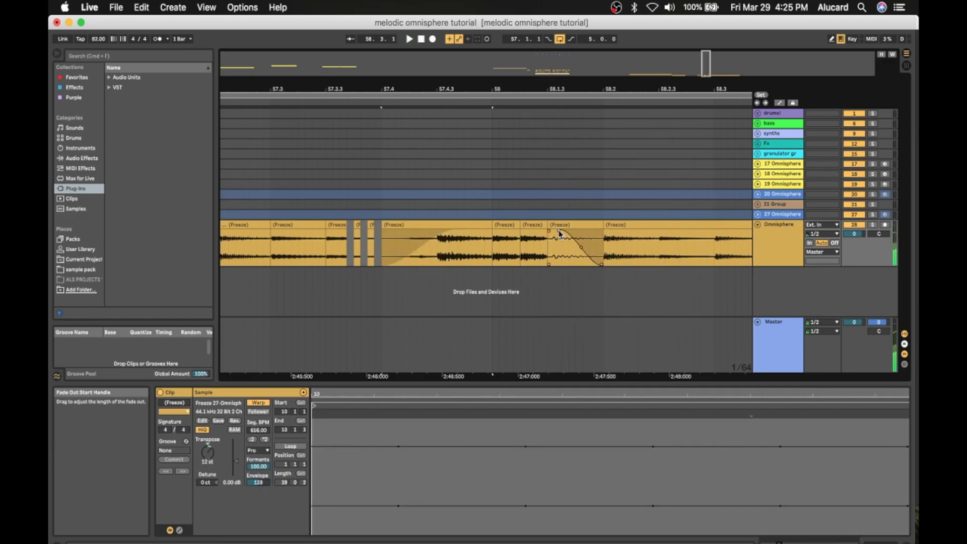
{"action": "left_click", "coordinate": [574, 227]}
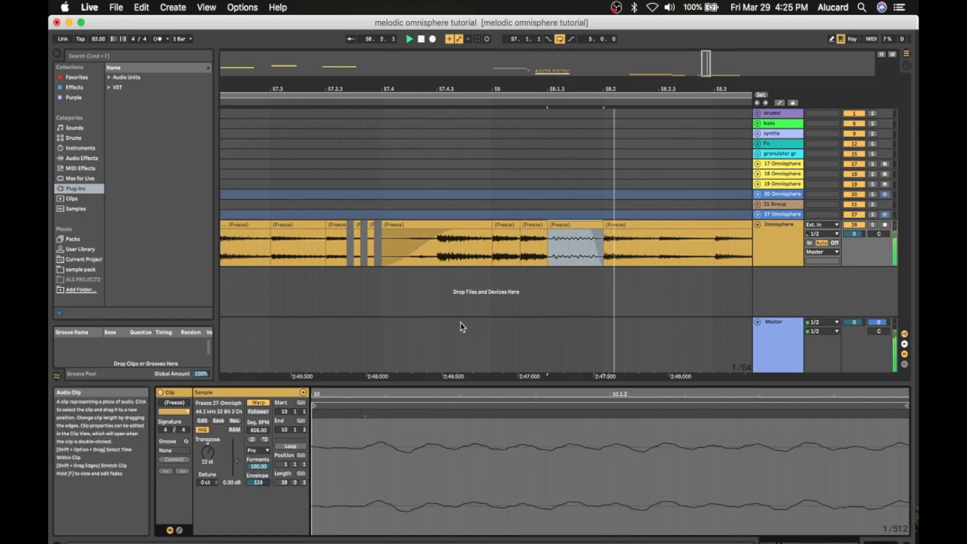
- Halve the segment tempo of the slice at 58.1.3 to 328 BPM and play it back
{"action": "left_click", "coordinate": [252, 440]}
{"action": "left_click", "coordinate": [571, 226]}
{"action": "key", "text": "space"}
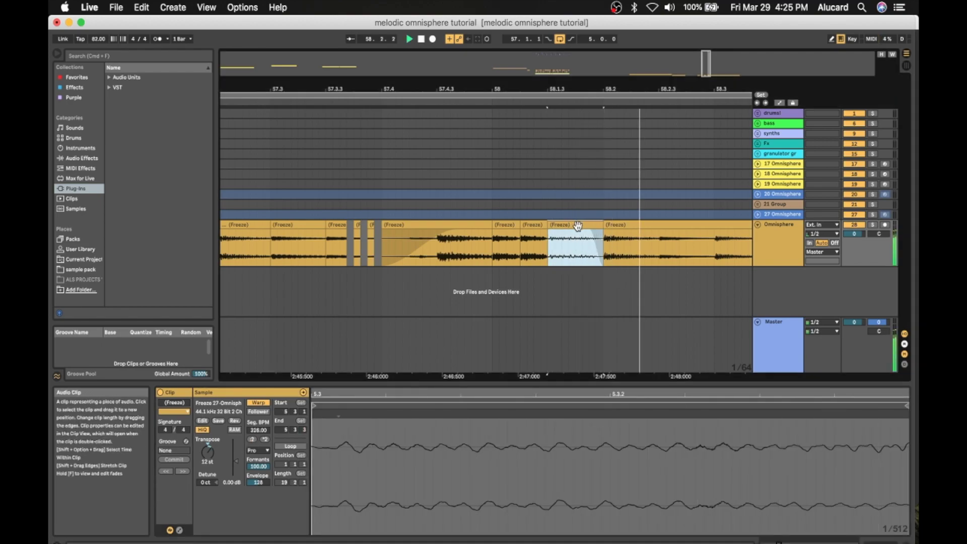
{"action": "key", "text": "space"}
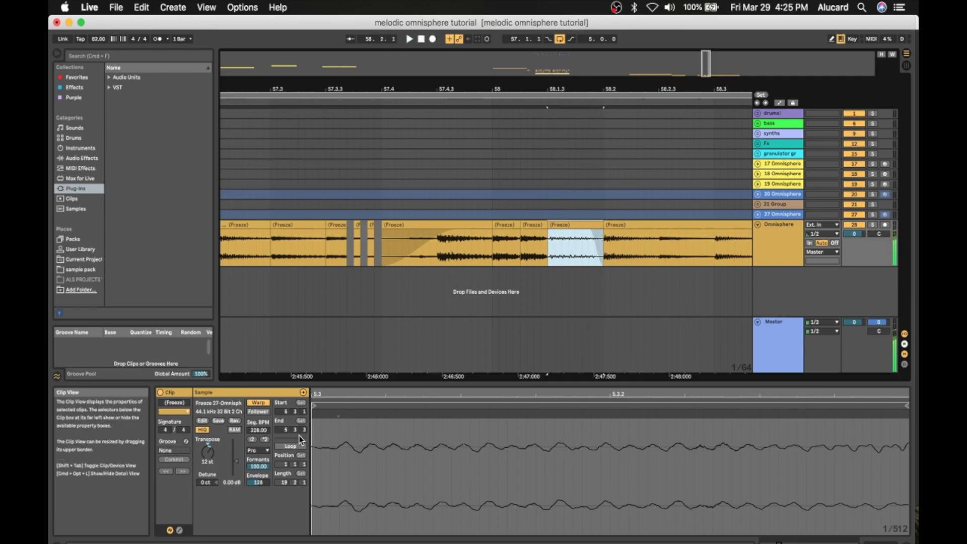
- Set the slice at 58.1.3 to Texture warp mode, transpose it to 7 st and audition it
{"action": "left_click", "coordinate": [258, 450]}
{"action": "left_click", "coordinate": [262, 472]}
{"action": "key", "text": "space"}
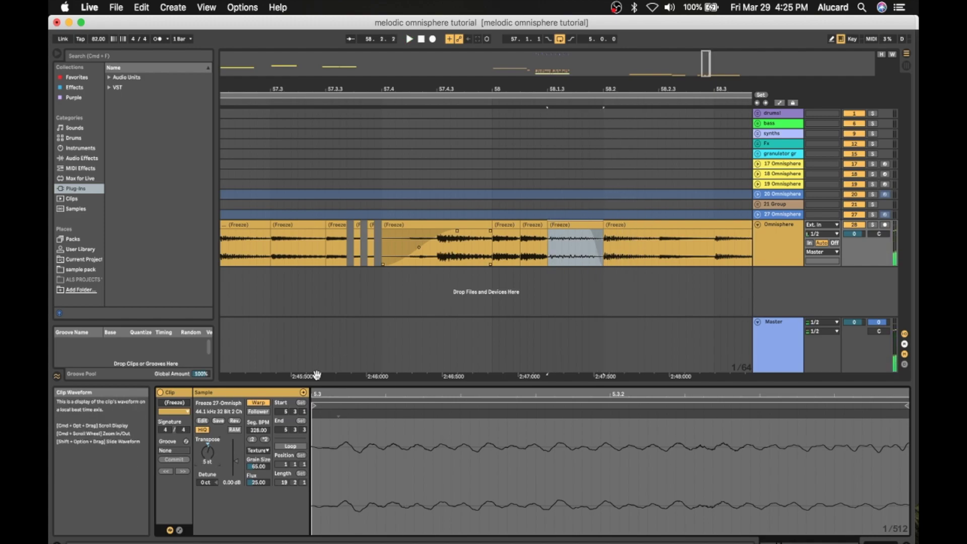
{"action": "key", "text": "space"}
- Play back the rearranged melody from bar 57 through the end of bar 58 and examine the following notes
{"action": "scroll", "coordinate": [421, 249], "scroll_direction": "left", "scroll_amount": 5}
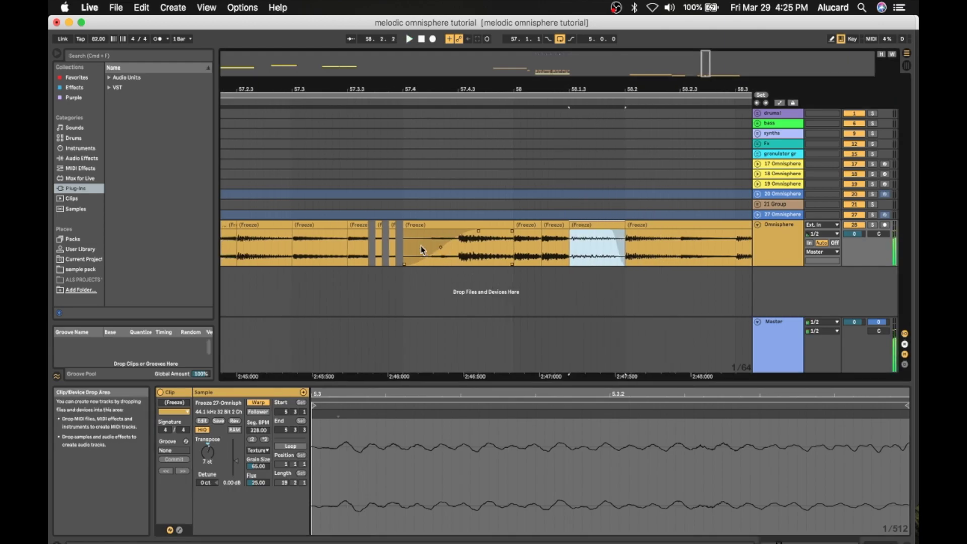
{"action": "left_click", "coordinate": [344, 227]}
{"action": "key", "text": "space"}
{"action": "scroll", "coordinate": [342, 226], "scroll_direction": "right", "scroll_amount": 5}
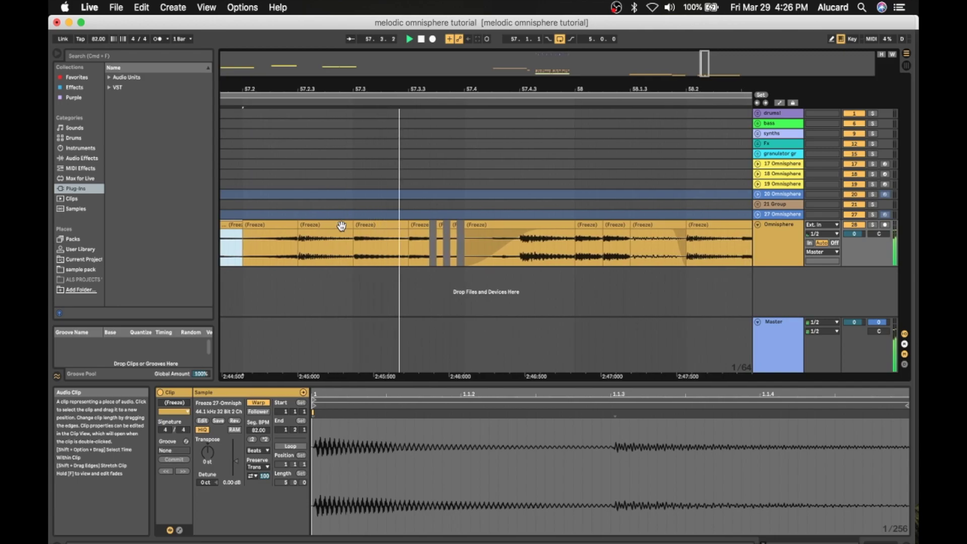
{"action": "scroll", "coordinate": [341, 226], "scroll_direction": "right", "scroll_amount": 5}
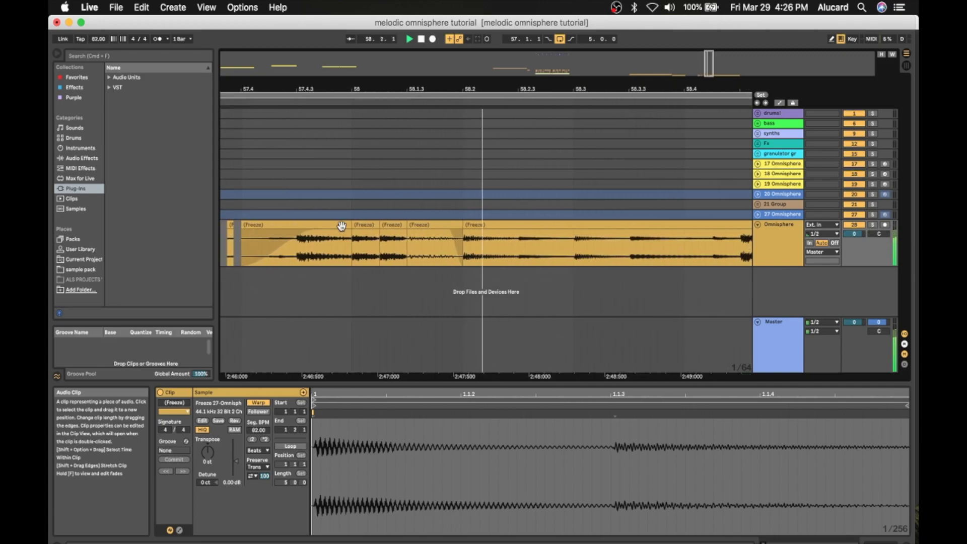
{"action": "scroll", "coordinate": [342, 226], "scroll_direction": "right", "scroll_amount": 3}
{"action": "scroll", "coordinate": [342, 226], "scroll_direction": "right", "scroll_amount": 2}
{"action": "key", "text": "space"}
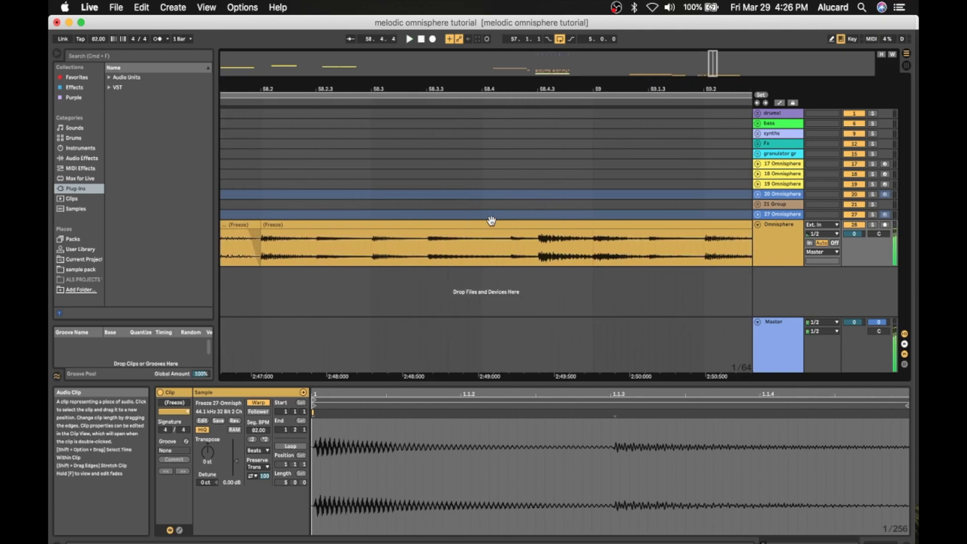
- Split out the slice from 58.4.3 to bar 59 and turn on its clip loop
{"action": "left_click", "coordinate": [537, 258]}
{"action": "left_click_drag", "start_coordinate": [538, 258], "coordinate": [594, 254]}
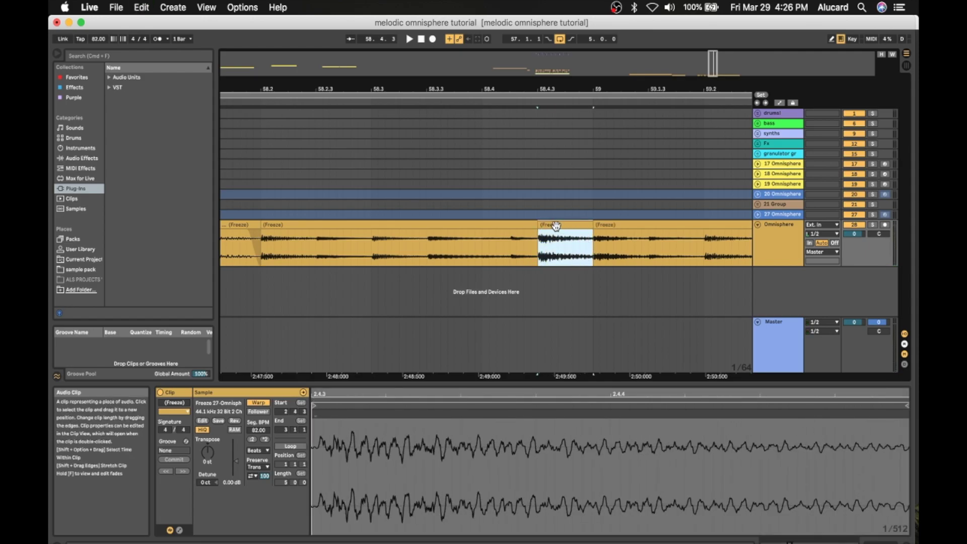
{"action": "mouse_move", "coordinate": [462, 391]}
{"action": "left_mouse_down"}
{"action": "mouse_move", "coordinate": [462, 328]}
{"action": "mouse_move", "coordinate": [461, 396]}
{"action": "left_mouse_up"}
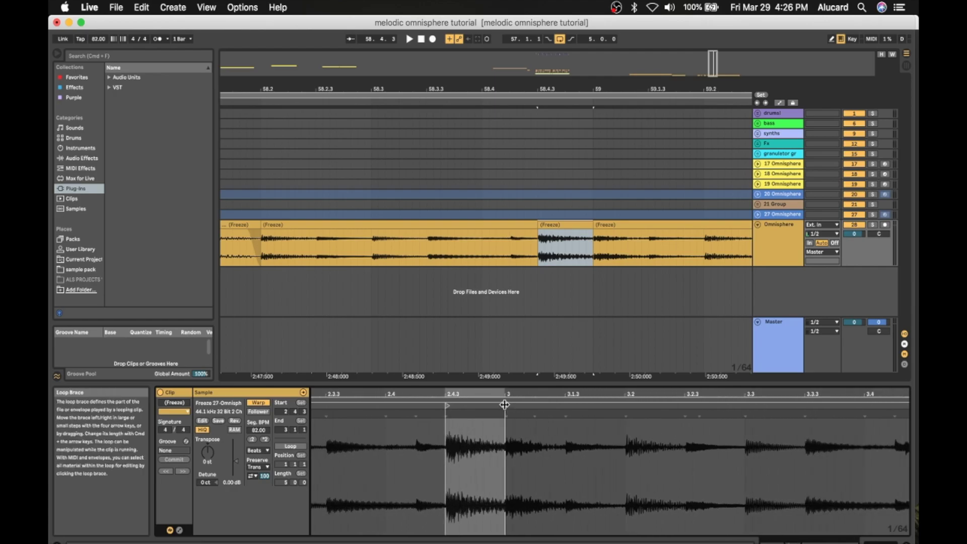
{"action": "left_click", "coordinate": [297, 446]}
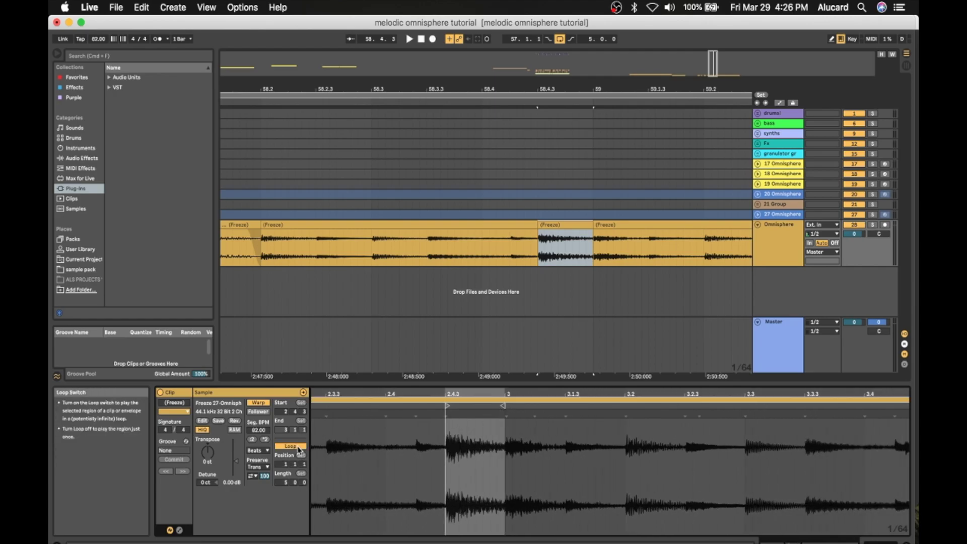
- Move the slice's playback start to sample position 3.2.3, audition it, and shift it to 4.1.1 for another listen
{"action": "mouse_move", "coordinate": [448, 405]}
{"action": "left_mouse_down"}
{"action": "mouse_move", "coordinate": [327, 406]}
{"action": "mouse_move", "coordinate": [356, 420]}
{"action": "mouse_move", "coordinate": [560, 428]}
{"action": "mouse_move", "coordinate": [706, 450]}
{"action": "left_mouse_up"}
{"action": "key", "text": "space"}
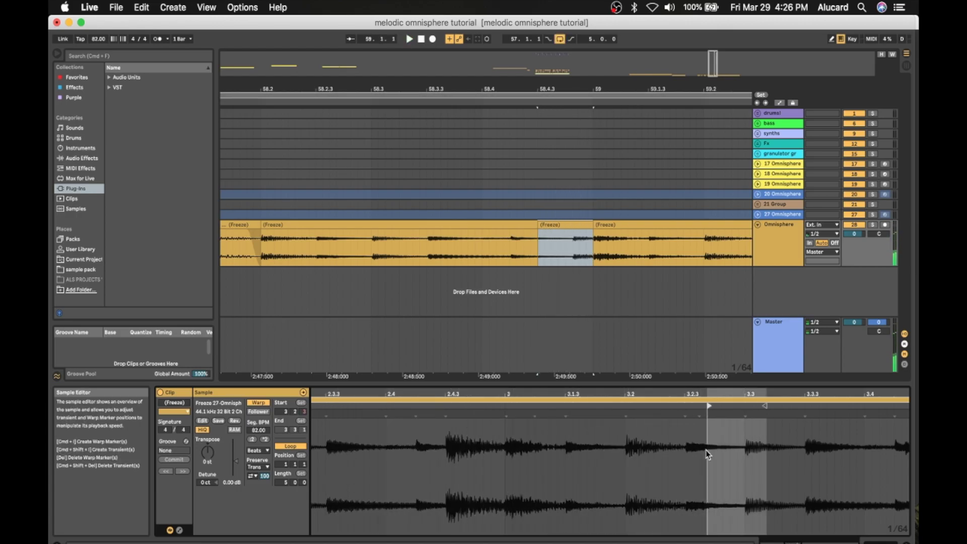
{"action": "mouse_move", "coordinate": [512, 406]}
{"action": "left_mouse_down"}
{"action": "mouse_move", "coordinate": [805, 436]}
{"action": "mouse_move", "coordinate": [790, 435]}
{"action": "left_mouse_up"}
{"action": "key", "text": "space"}
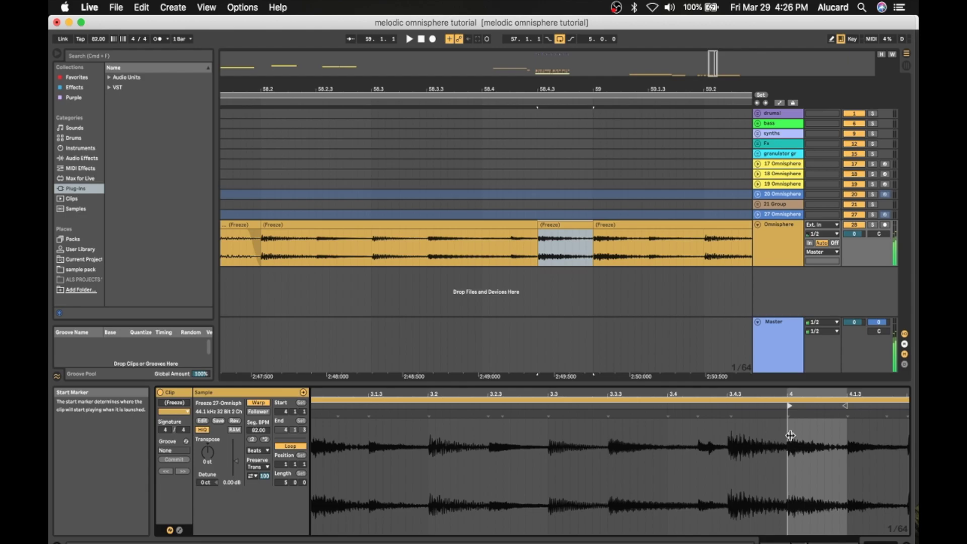
{"action": "key", "text": "space"}
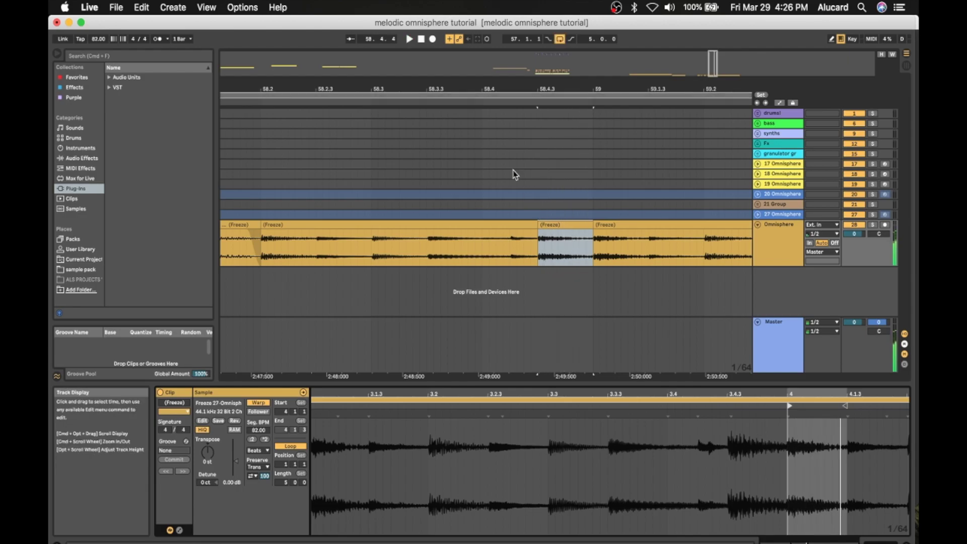
- Set the arrangement loop to bars 57 through 58 and play back the edited melody
{"action": "left_click_drag", "start_coordinate": [713, 63], "coordinate": [710, 38]}
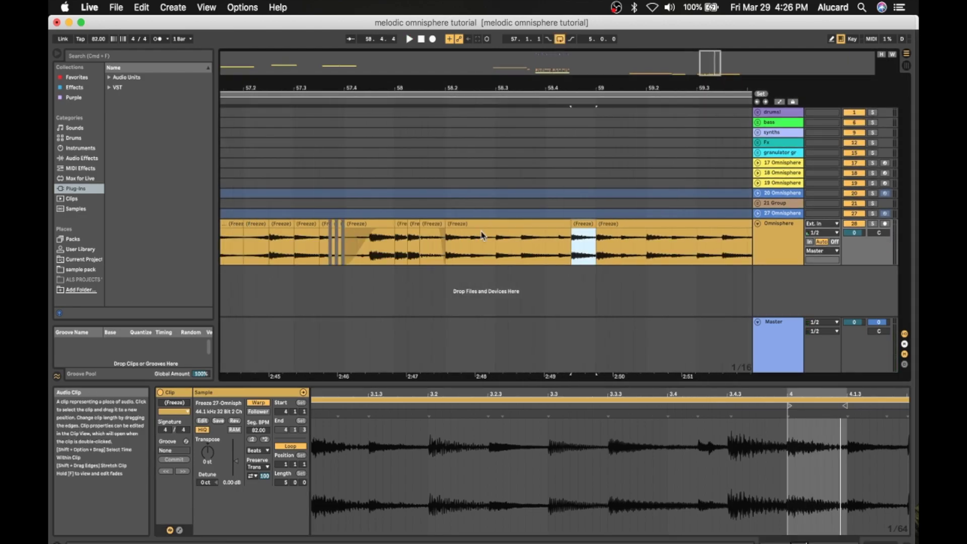
{"action": "scroll", "coordinate": [468, 234], "scroll_direction": "left", "scroll_amount": 4}
{"action": "left_click_drag", "start_coordinate": [718, 206], "coordinate": [314, 218]}
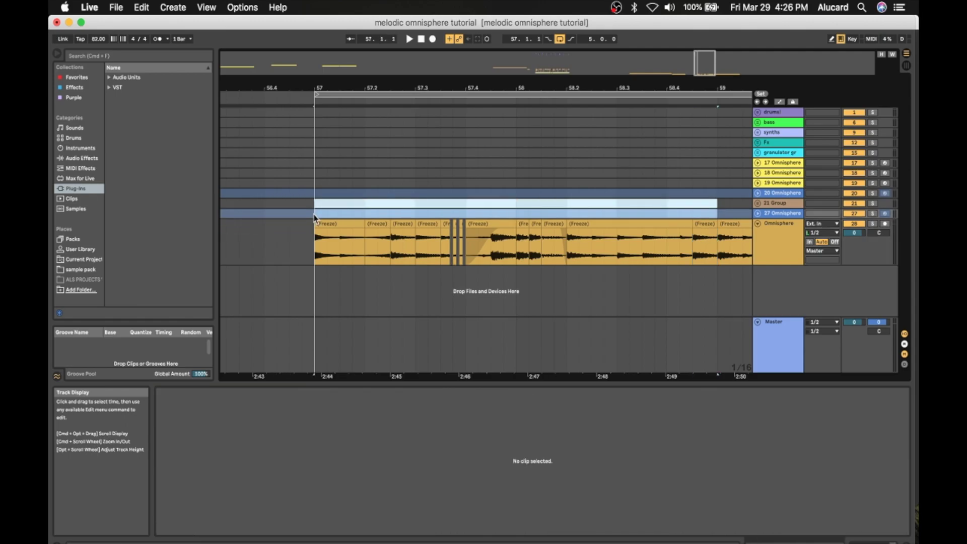
{"action": "left_click", "coordinate": [312, 242]}
{"action": "key", "text": "space"}
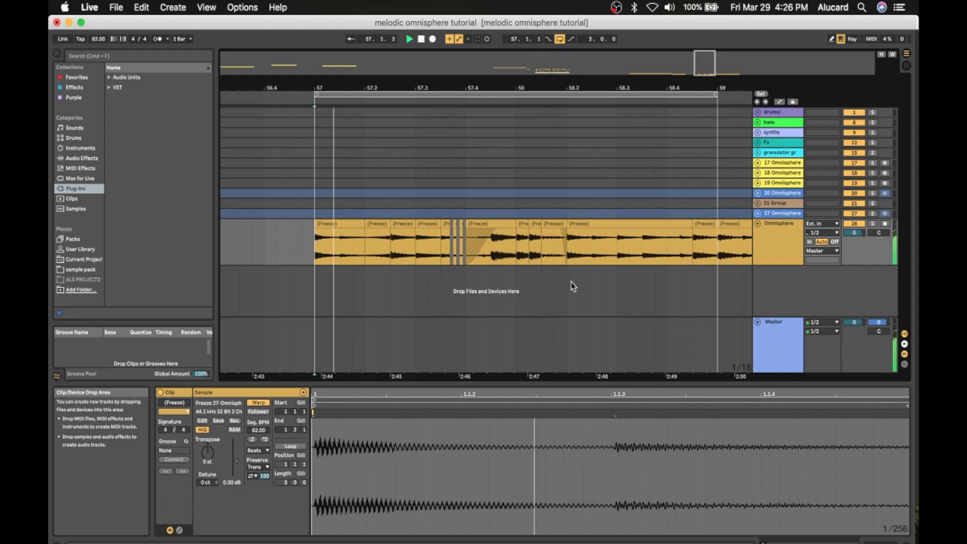
{"action": "left_click", "coordinate": [696, 224]}
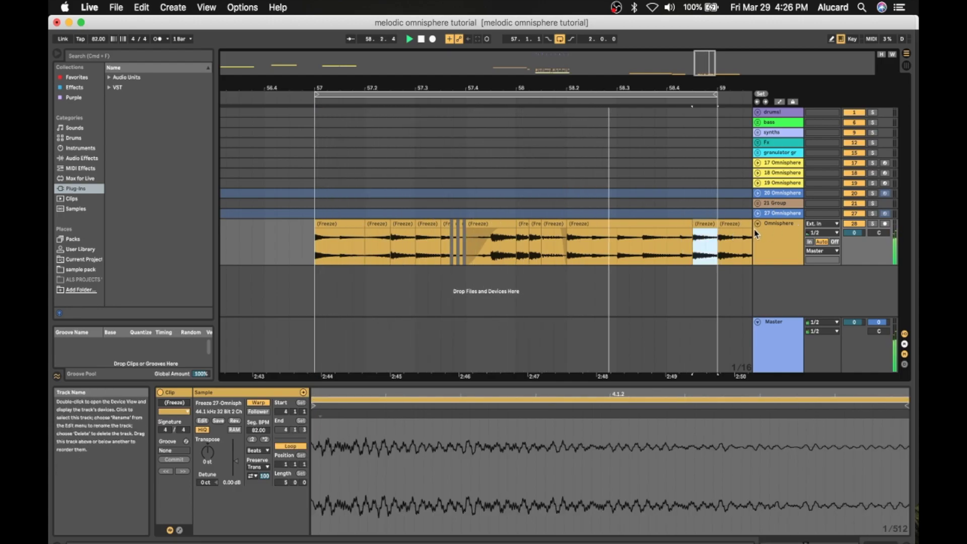
{"action": "key", "text": "space"}
- Delete the remaining unedited melody clip that starts at bar 59
{"action": "left_click_drag", "start_coordinate": [478, 88], "coordinate": [480, 60]}
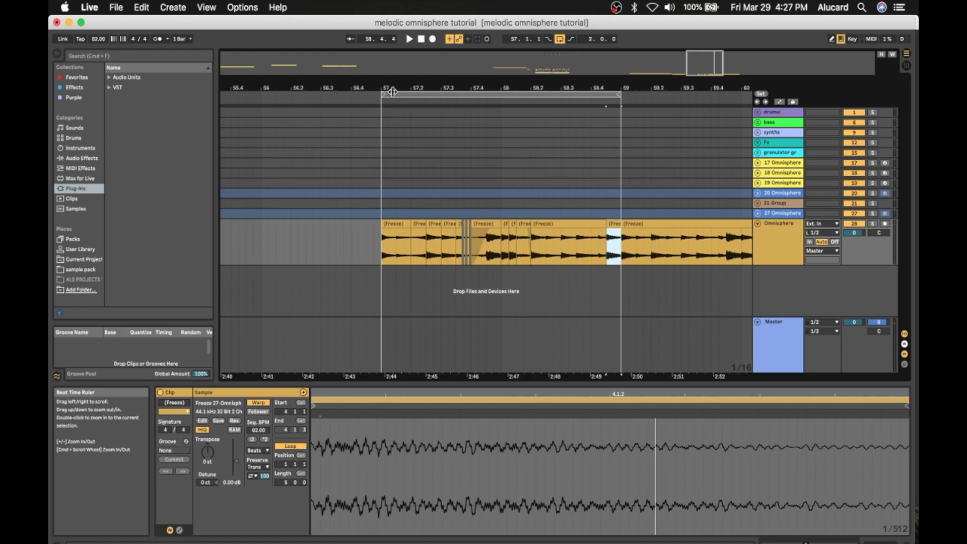
{"action": "left_click", "coordinate": [392, 226]}
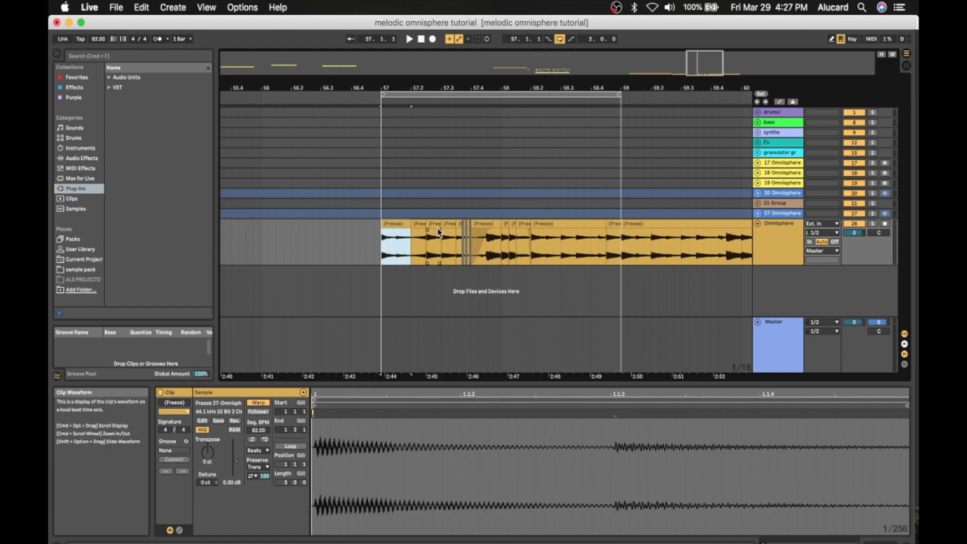
{"action": "left_click", "coordinate": [613, 226]}
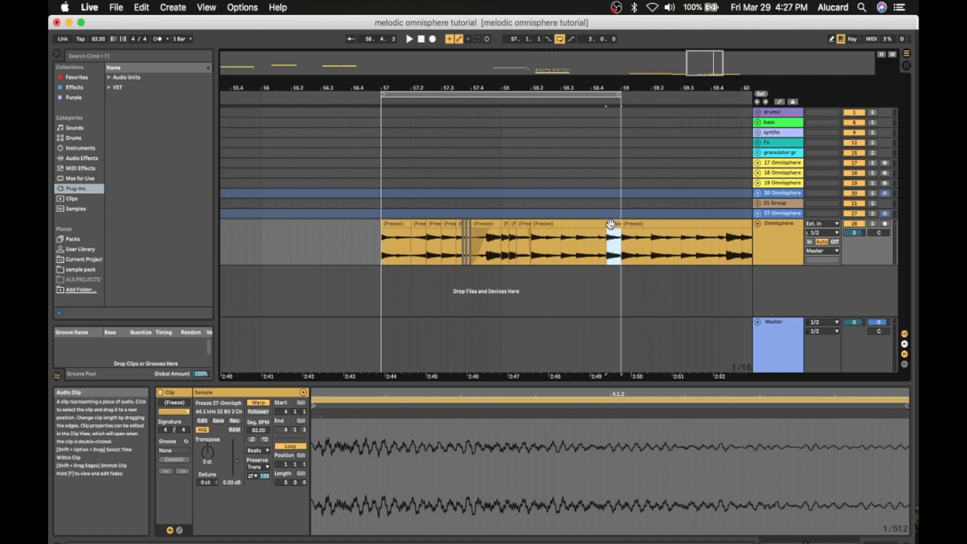
{"action": "scroll", "coordinate": [433, 107], "scroll_direction": "up", "scroll_amount": 2, "text": "super"}
{"action": "left_click", "coordinate": [576, 251]}
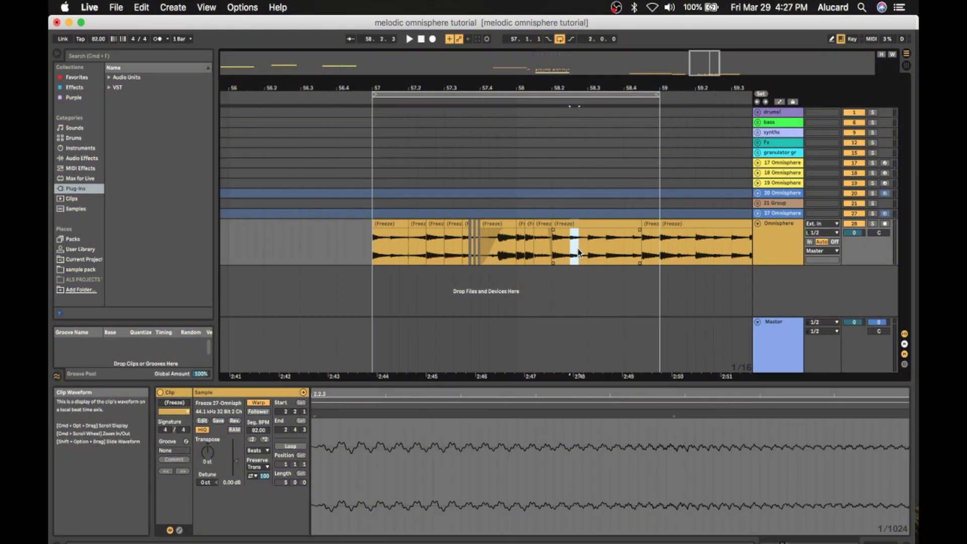
{"action": "scroll", "coordinate": [554, 232], "scroll_direction": "right", "scroll_amount": 5}
{"action": "left_click", "coordinate": [552, 225]}
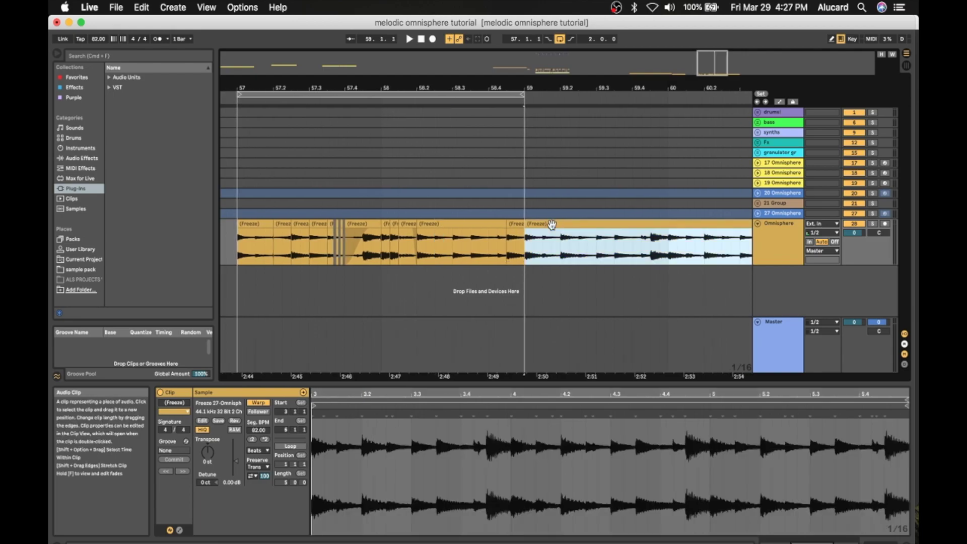
{"action": "key", "text": "Delete"}
- Duplicate the edited two-bar melody from bar 57 to bar 59 and move the arrangement loop over the copy
{"action": "scroll", "coordinate": [335, 209], "scroll_direction": "left", "scroll_amount": 2}
{"action": "left_click_drag", "start_coordinate": [297, 237], "coordinate": [588, 238]}
{"action": "key", "text": "super+d"}
{"action": "scroll", "coordinate": [590, 242], "scroll_direction": "right", "scroll_amount": 3}
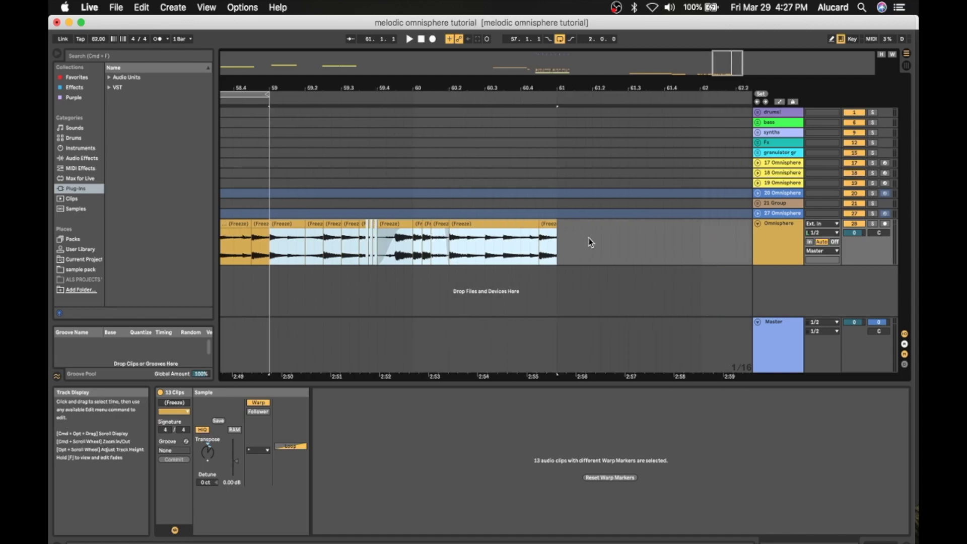
{"action": "left_click_drag", "start_coordinate": [227, 94], "coordinate": [519, 147]}
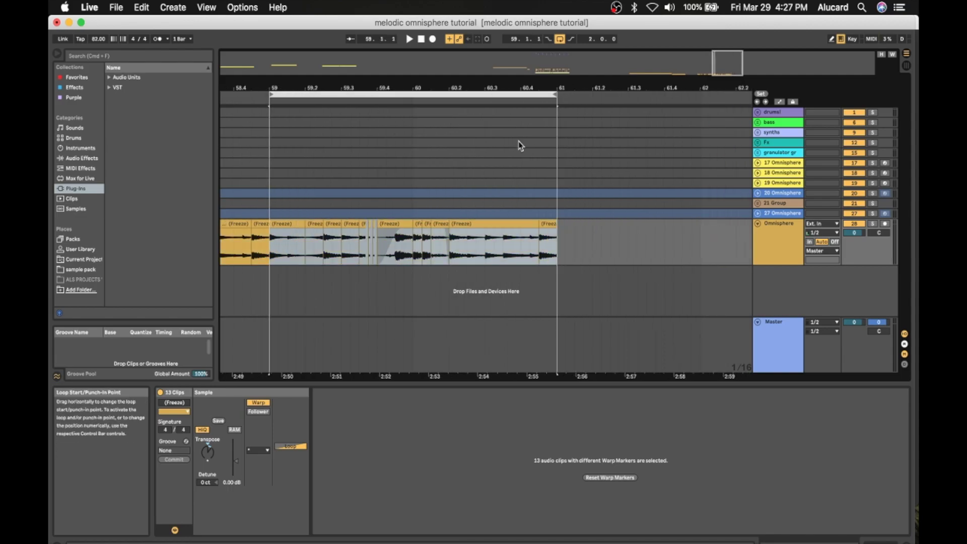
- Audition the first slice of the duplicated melody at bar 59
{"action": "left_click", "coordinate": [404, 251]}
{"action": "left_click", "coordinate": [283, 224]}
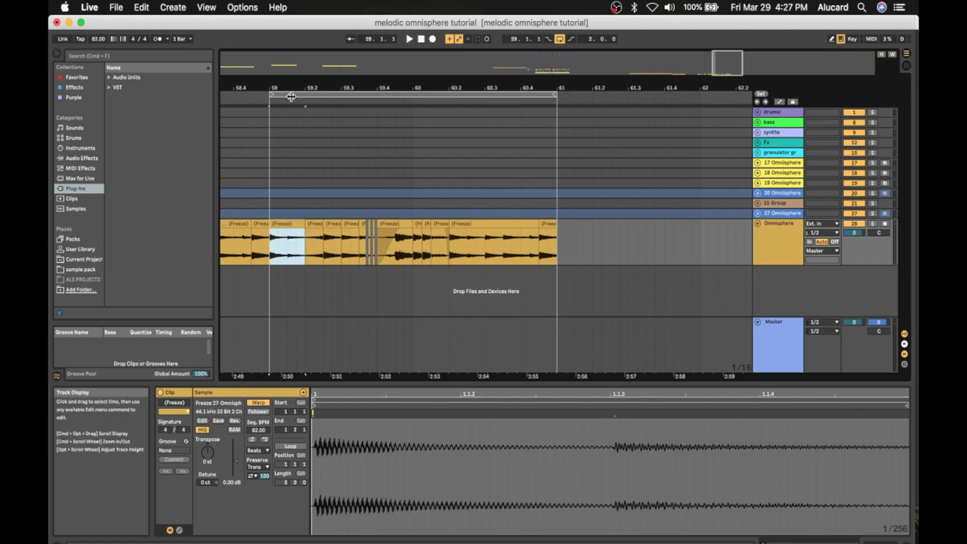
{"action": "left_click_drag", "start_coordinate": [288, 89], "coordinate": [289, 131]}
{"action": "key", "text": "space"}
{"action": "key", "text": "space"}
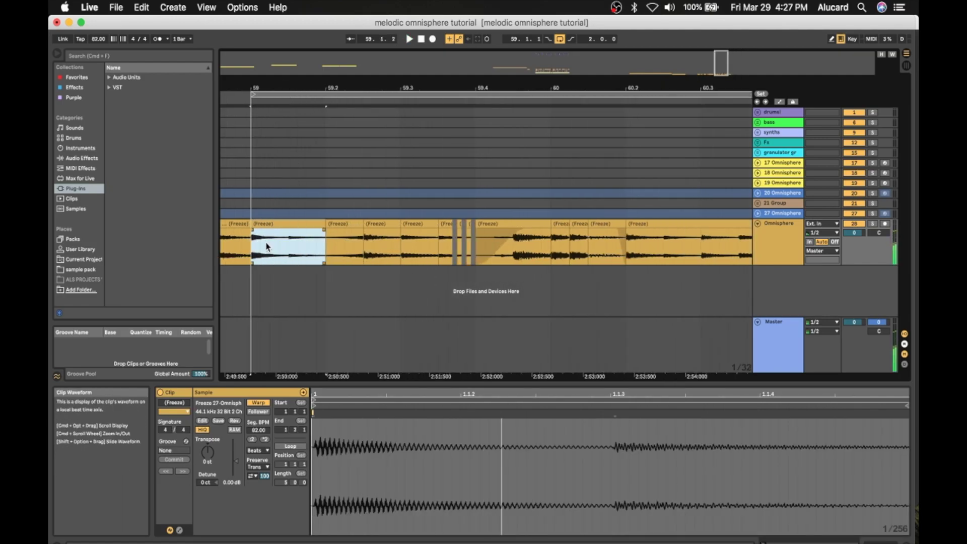
- Split a short opening note off the slice at bar 59, duplicate it as a stutter and audition it
{"action": "left_click_drag", "start_coordinate": [272, 90], "coordinate": [272, 118]}
{"action": "mouse_move", "coordinate": [244, 242]}
{"action": "left_mouse_down"}
{"action": "mouse_move", "coordinate": [273, 243]}
{"action": "mouse_move", "coordinate": [295, 223]}
{"action": "left_mouse_up"}
{"action": "key", "text": "super+e"}
{"action": "key", "text": "super+d"}
{"action": "left_click", "coordinate": [260, 224]}
{"action": "key", "text": "space"}
{"action": "key", "text": "space"}
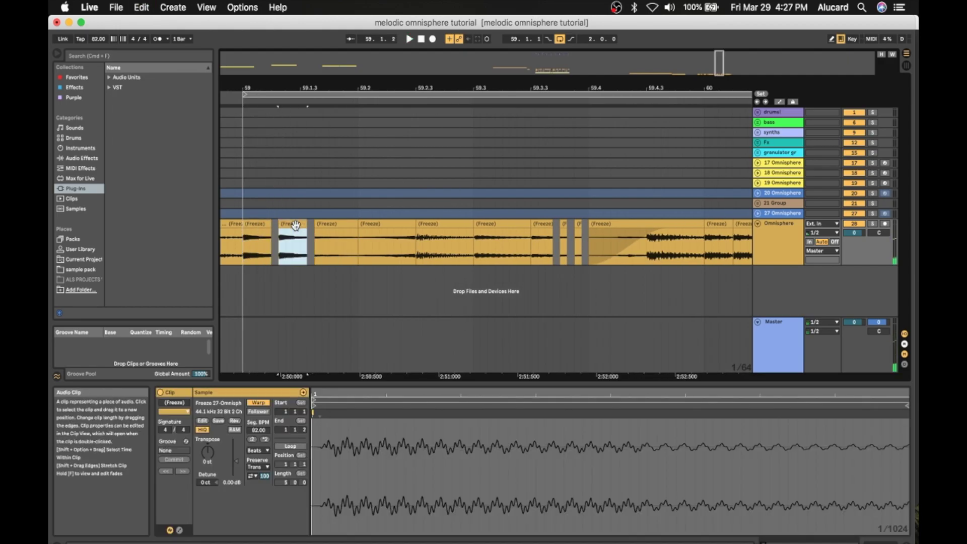
- Move the repeated note flush against the first one and extend the following slice's start back to 59.1.3
{"action": "left_click", "coordinate": [265, 231]}
{"action": "left_click", "coordinate": [256, 222]}
{"action": "key", "text": "space"}
{"action": "key", "text": "space"}
{"action": "left_click_drag", "start_coordinate": [288, 224], "coordinate": [281, 225]}
{"action": "left_click", "coordinate": [261, 224]}
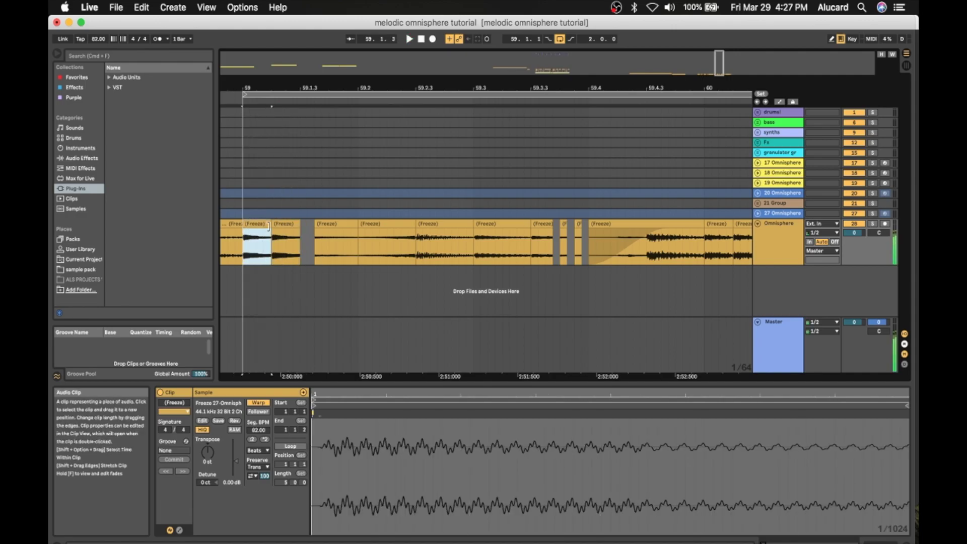
{"action": "left_click", "coordinate": [329, 225]}
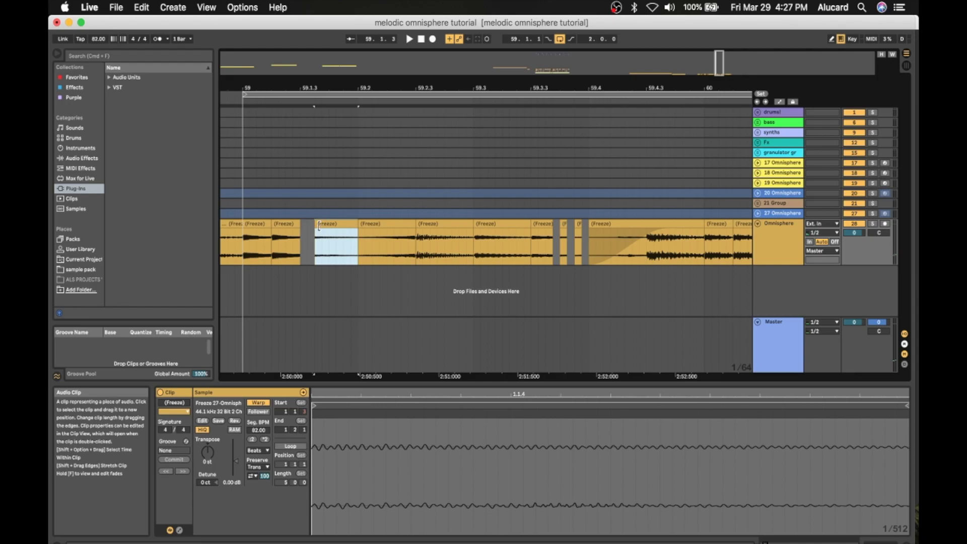
{"action": "left_click_drag", "start_coordinate": [311, 225], "coordinate": [301, 225]}
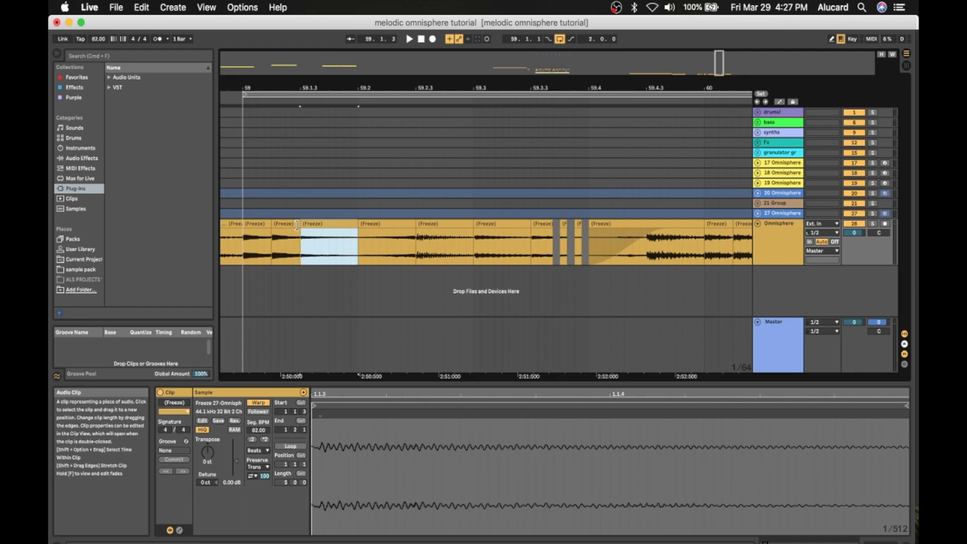
- Reverse the slice at 59.1.3, transpose it to 12 st and play it from bar 59
{"action": "left_click", "coordinate": [234, 422]}
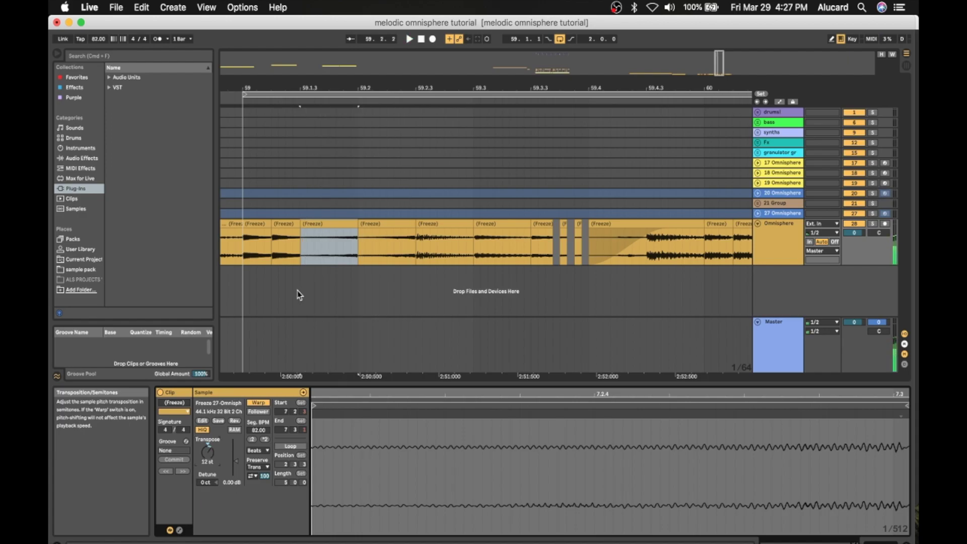
{"action": "left_click", "coordinate": [255, 224]}
{"action": "key", "text": "space"}
- Trim the start of the faded-in reversed slice before 59.2, leaving a gap, and play back the melody through bar 60
{"action": "left_click", "coordinate": [306, 225]}
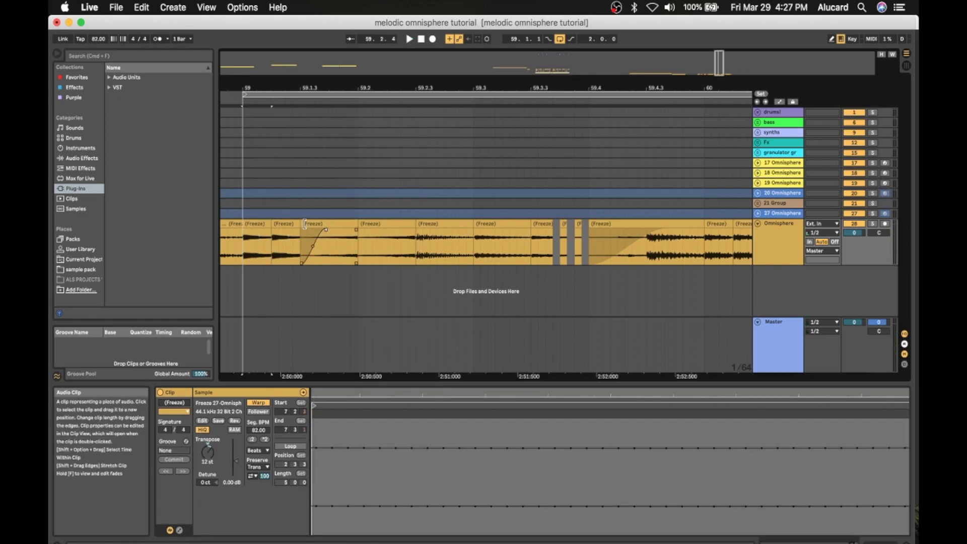
{"action": "left_click_drag", "start_coordinate": [304, 223], "coordinate": [338, 224]}
{"action": "left_click", "coordinate": [243, 226]}
{"action": "key", "text": "space"}
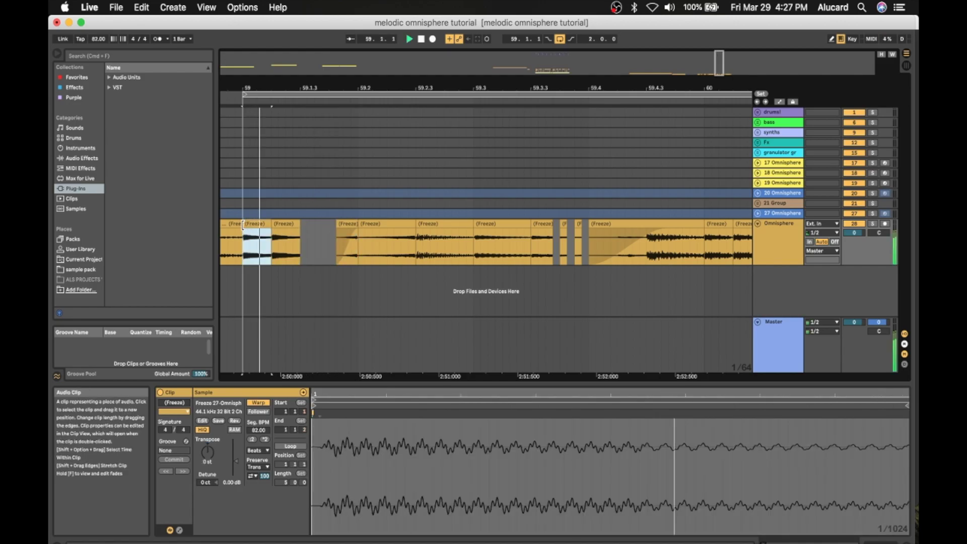
{"action": "scroll", "coordinate": [449, 225], "scroll_direction": "right", "scroll_amount": 6}
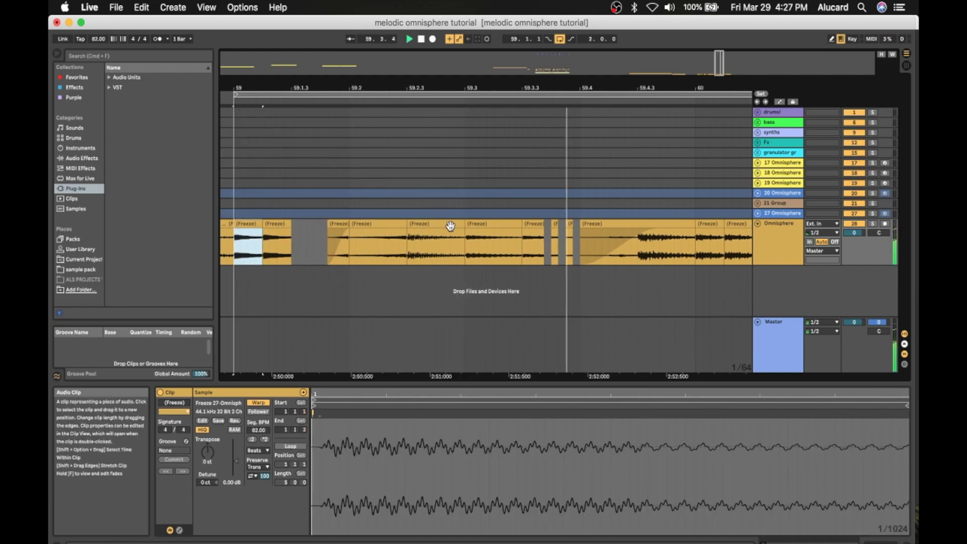
{"action": "scroll", "coordinate": [450, 225], "scroll_direction": "right", "scroll_amount": 8}
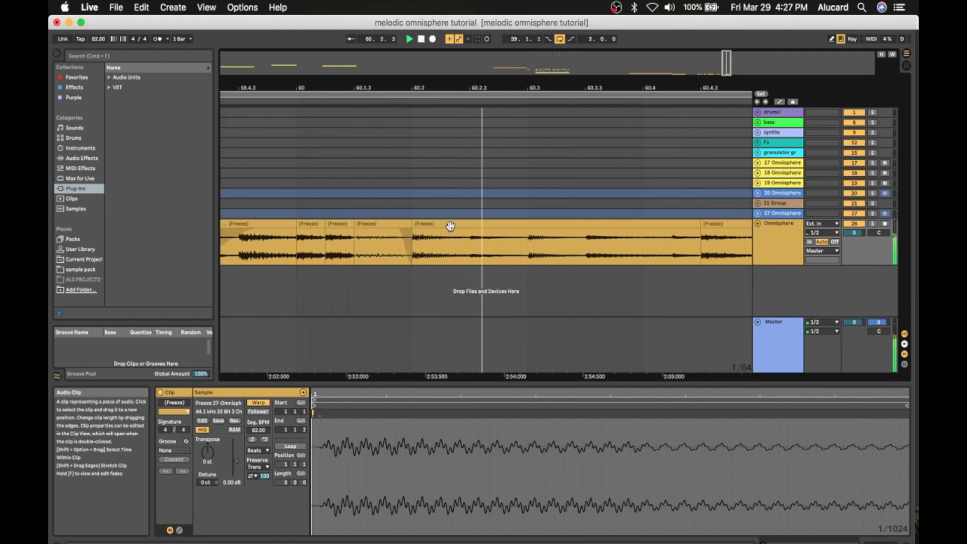
- Split out the slice from 60.4 to 60.4.3, reverse it and transpose it to -13 st
{"action": "left_click", "coordinate": [576, 247]}
{"action": "key", "text": "super+e"}
{"action": "left_click", "coordinate": [599, 225]}
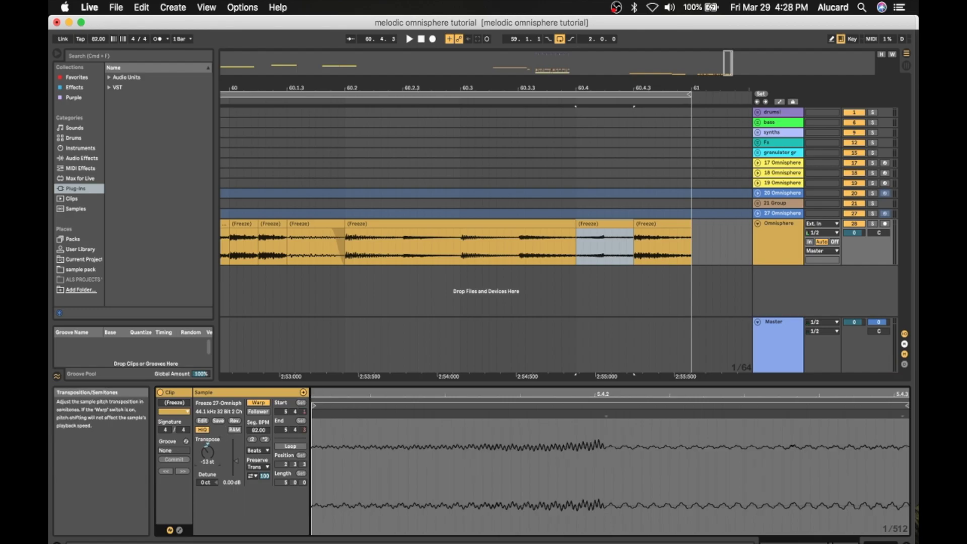
- Turn off transient looping for the slice at 60.4, preserve 1/16 divisions, set the transient envelope to 60 and audition it
{"action": "left_click", "coordinate": [256, 485]}
{"action": "left_click", "coordinate": [258, 467]}
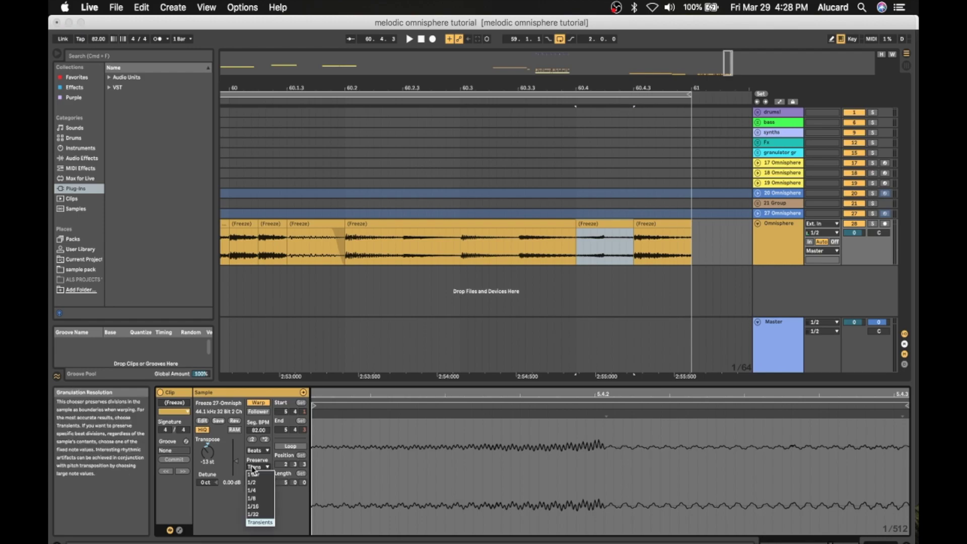
{"action": "left_click", "coordinate": [260, 507]}
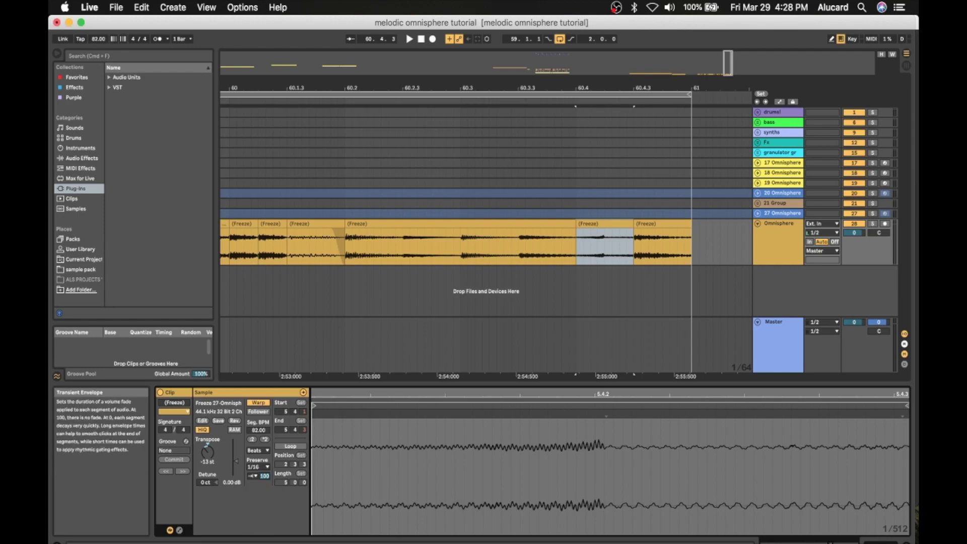
{"action": "left_click_drag", "start_coordinate": [264, 477], "coordinate": [263, 487]}
{"action": "key", "text": "space"}
{"action": "key", "text": "space"}
{"action": "key", "text": "space"}
{"action": "key", "text": "space"}
{"action": "key", "text": "space"}
{"action": "key", "text": "space"}
{"action": "key", "text": "space"}
{"action": "key", "text": "space"}
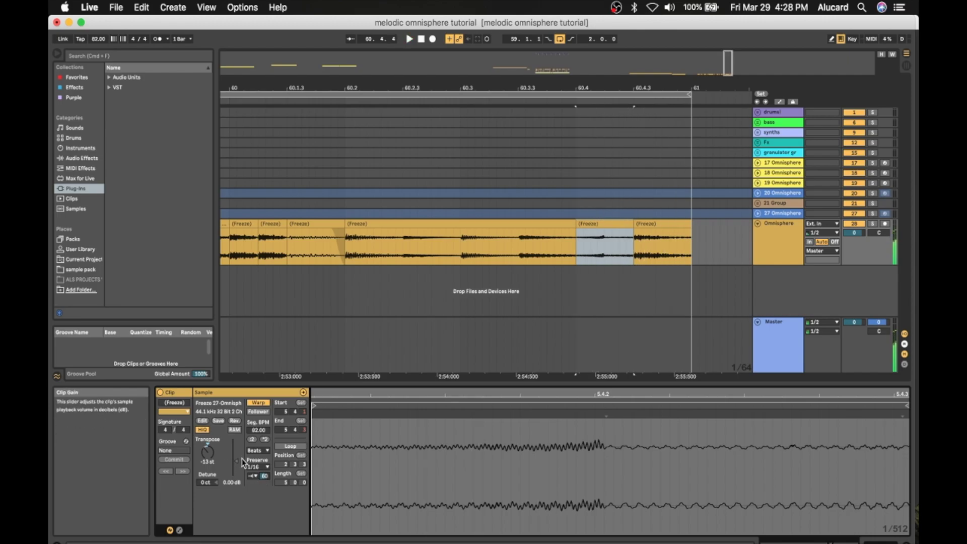
- Raise the clip gain of the slice at 60.4 to about 9.6 dB and play it back
{"action": "left_click_drag", "start_coordinate": [236, 459], "coordinate": [236, 455]}
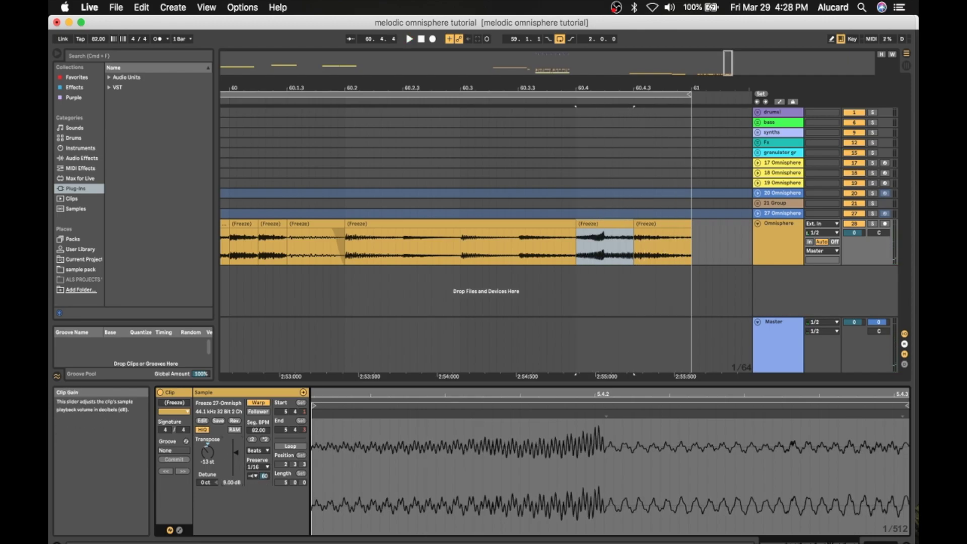
{"action": "key", "text": "space"}
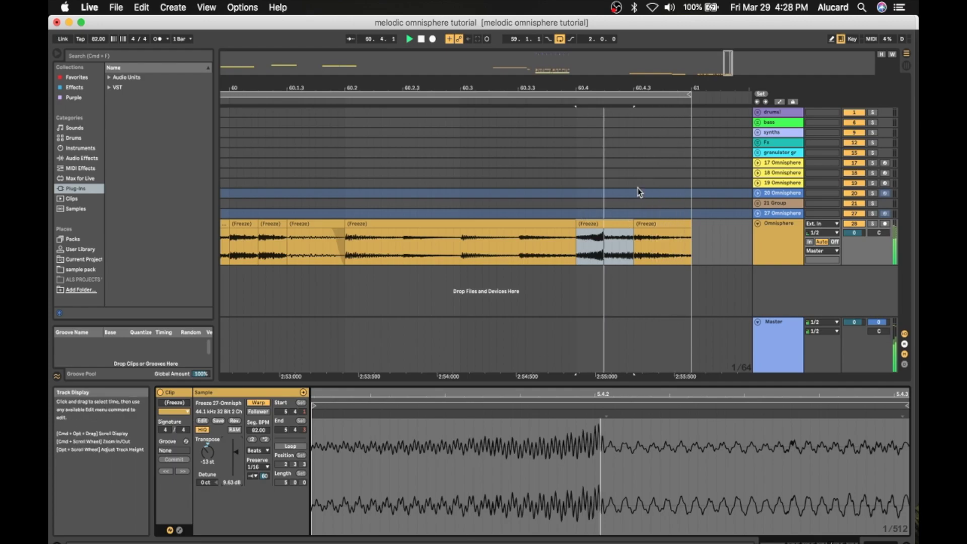
{"action": "key", "text": "space"}
- Transpose the final slice at 60.4.3 to 9 st and play back the melody from bar 59
{"action": "left_click", "coordinate": [647, 222]}
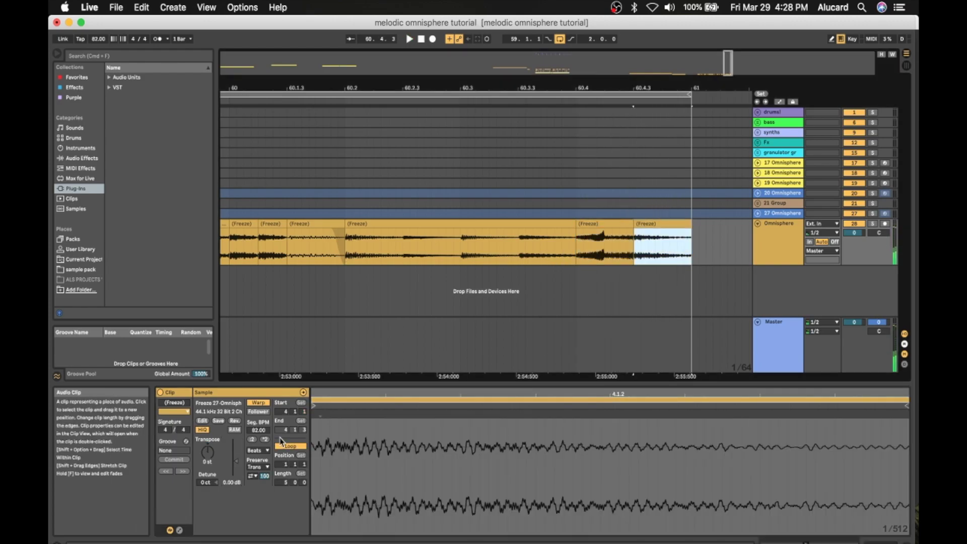
{"action": "mouse_move", "coordinate": [208, 452]}
{"action": "left_mouse_down"}
{"action": "mouse_move", "coordinate": [208, 444]}
{"action": "mouse_move", "coordinate": [208, 455]}
{"action": "left_mouse_up"}
{"action": "key", "text": "space"}
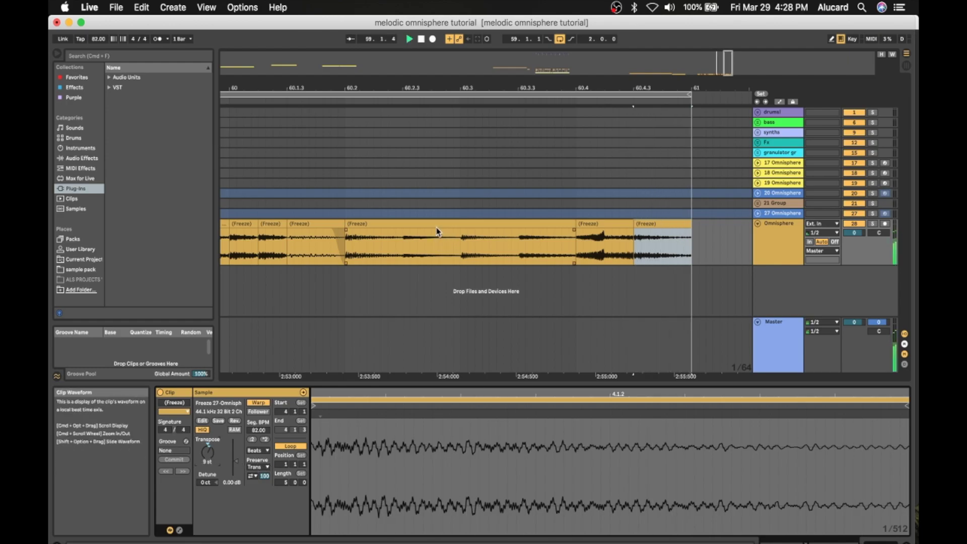
{"action": "left_click_drag", "start_coordinate": [398, 86], "coordinate": [397, 75]}
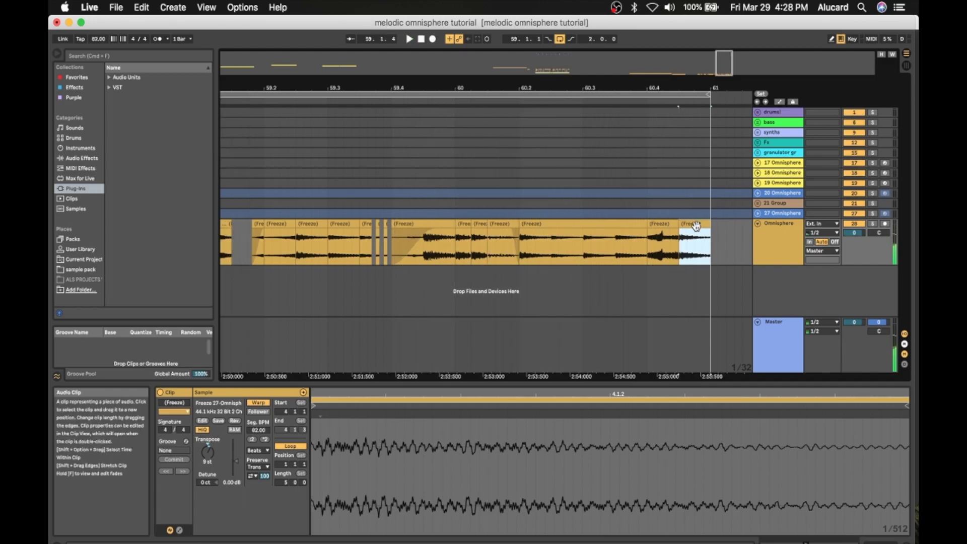
- Transpose the final slice at 60.4.3 to 4 st and audition it after the slice at 60.4
{"action": "left_click", "coordinate": [208, 452]}
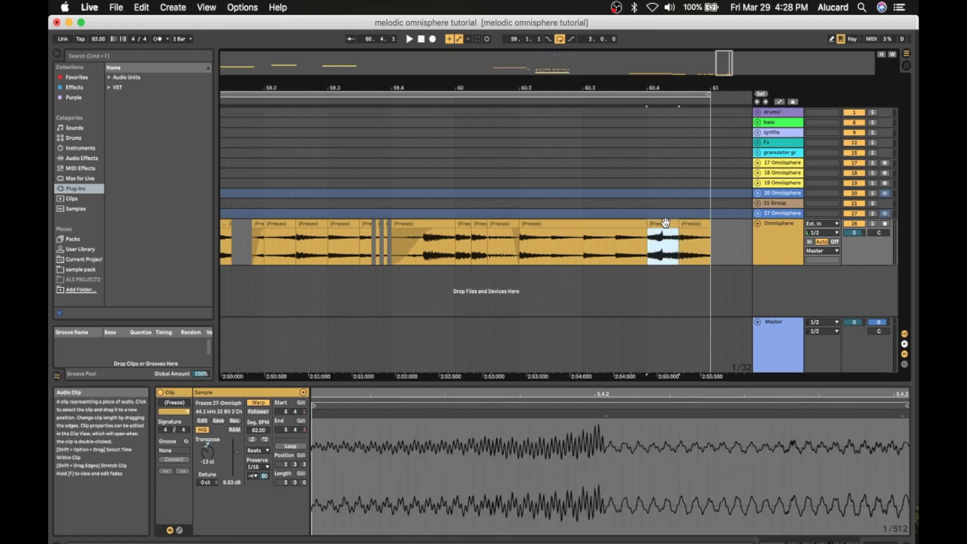
{"action": "left_click", "coordinate": [628, 224]}
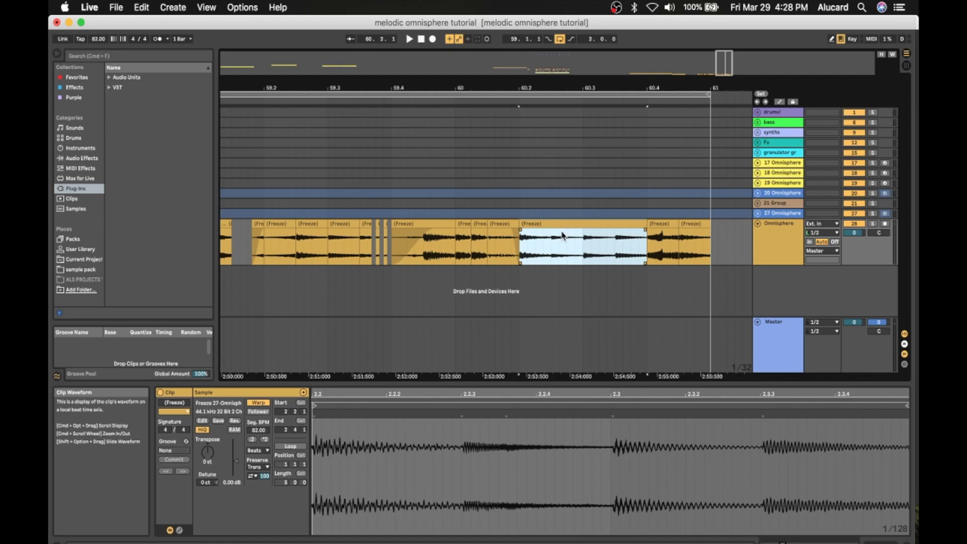
{"action": "left_click", "coordinate": [664, 225]}
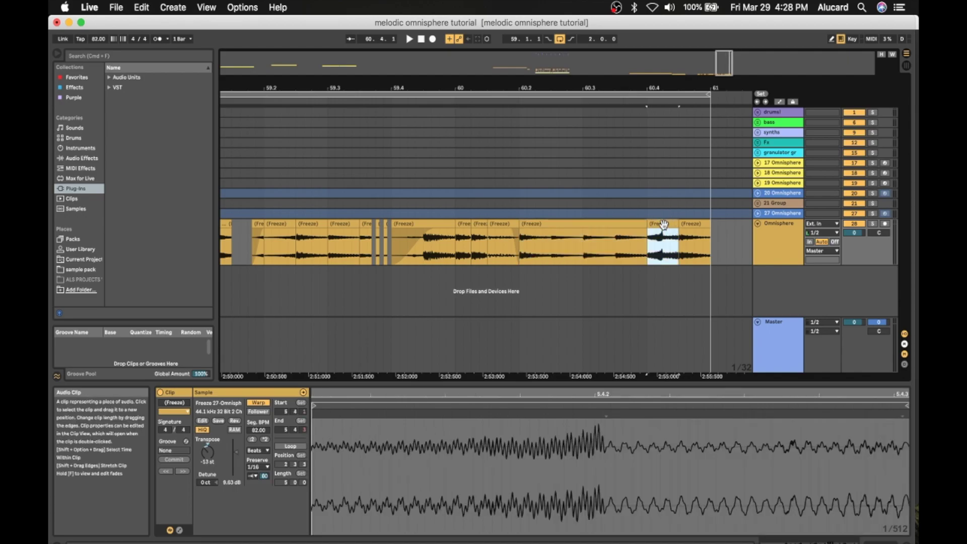
{"action": "key", "text": "space"}
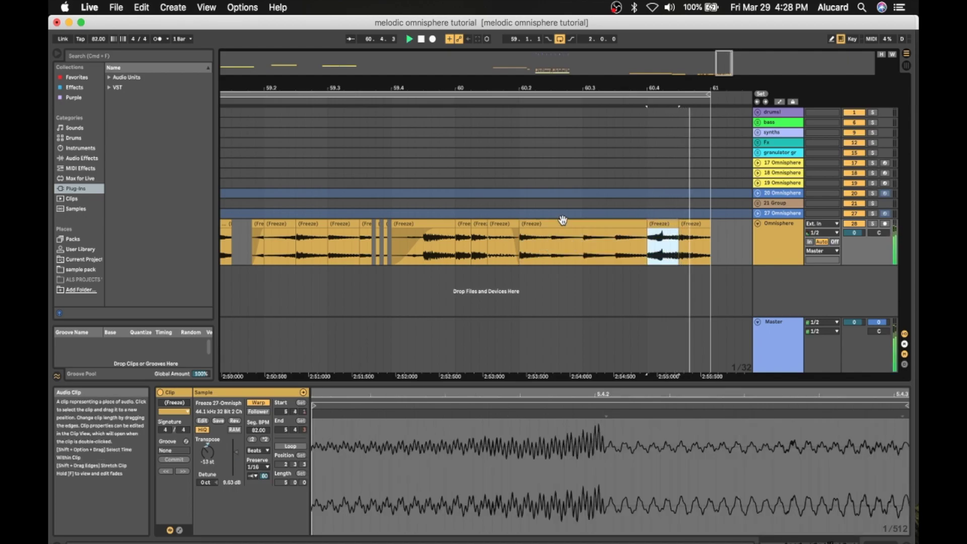
- Reverse the final slice at 60.4.3 and play back the loop
{"action": "left_click", "coordinate": [692, 226]}
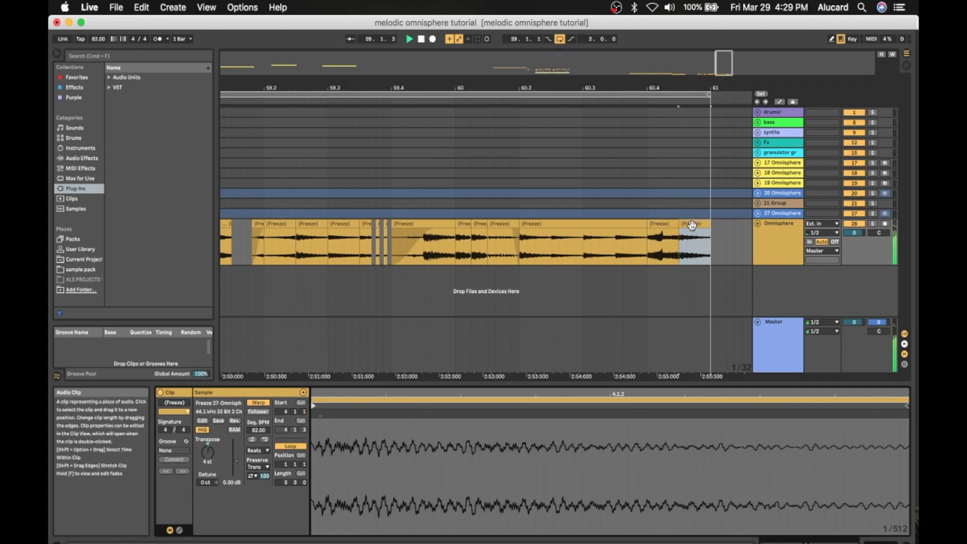
{"action": "key", "text": "space"}
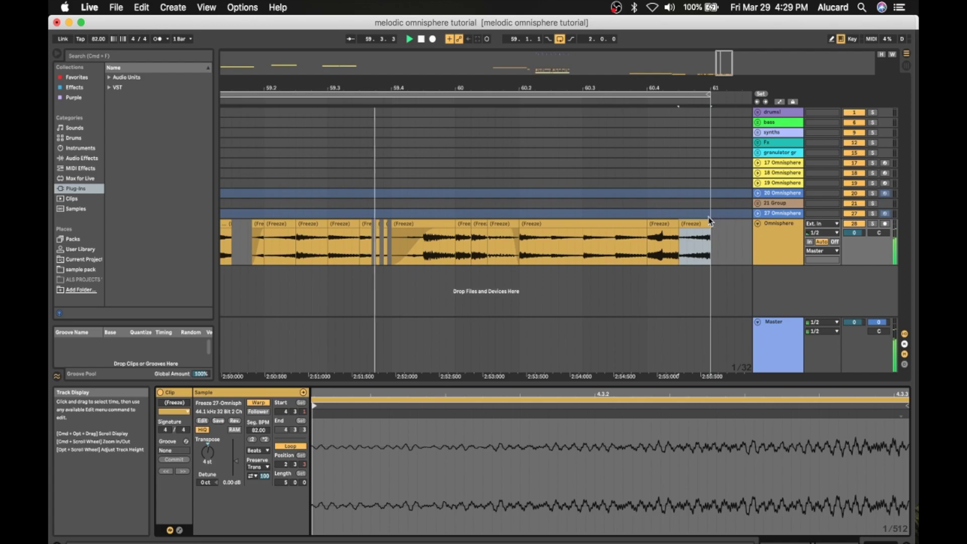
{"action": "left_click", "coordinate": [698, 222]}
{"action": "key", "text": "space"}
- Transpose the reversed final slice to -4 st and play back bars 59 and 60
{"action": "left_click", "coordinate": [207, 455]}
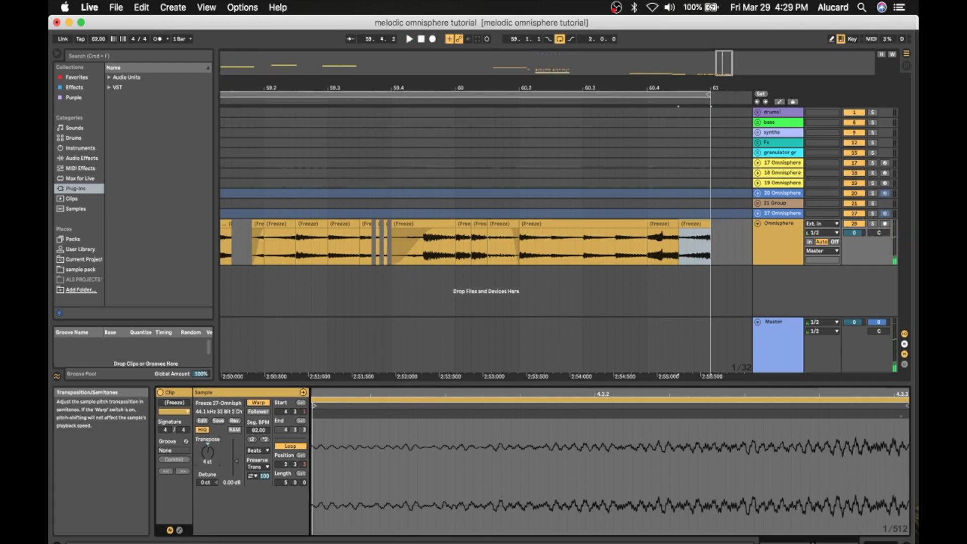
{"action": "left_click_drag", "start_coordinate": [207, 454], "coordinate": [207, 466]}
{"action": "key", "text": "space"}
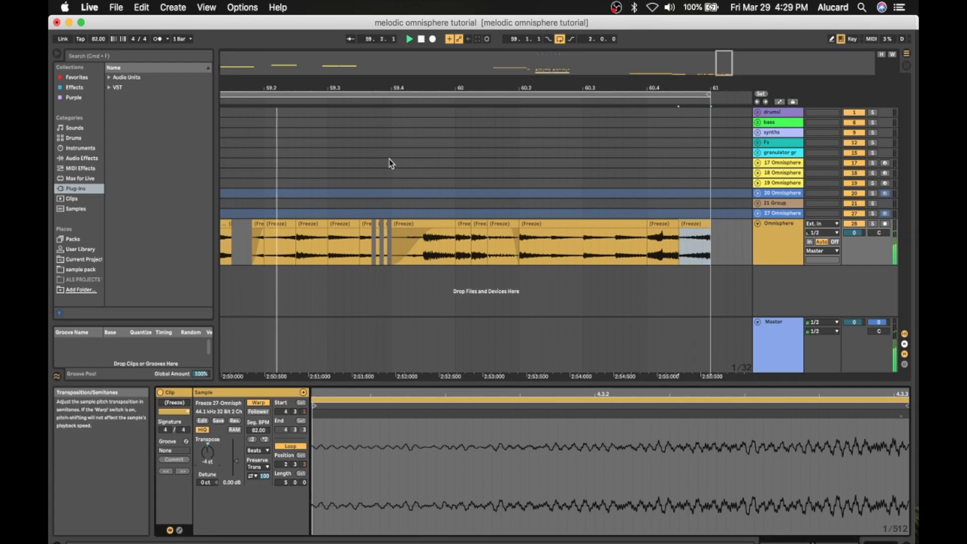
{"action": "left_click_drag", "start_coordinate": [342, 91], "coordinate": [332, 74]}
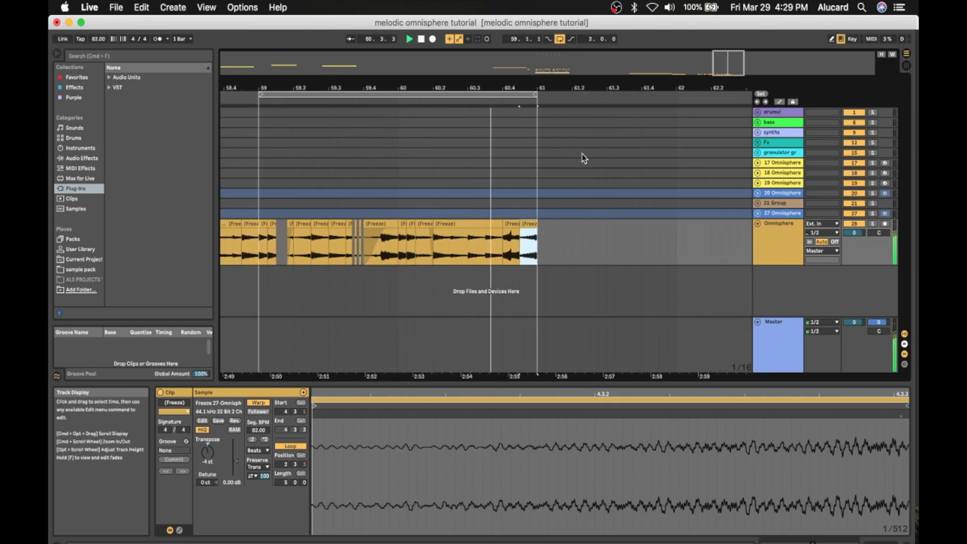
{"action": "key", "text": "space"}
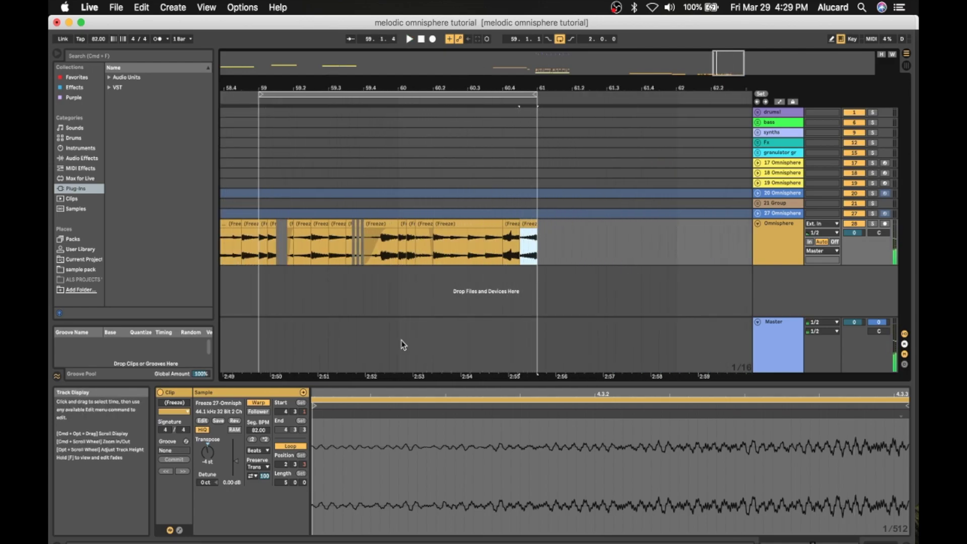
- Transpose the reversed final slice to 3 st, then loop the whole melody from bar 57 to 61 and play it back
{"action": "double_click", "coordinate": [207, 447]}
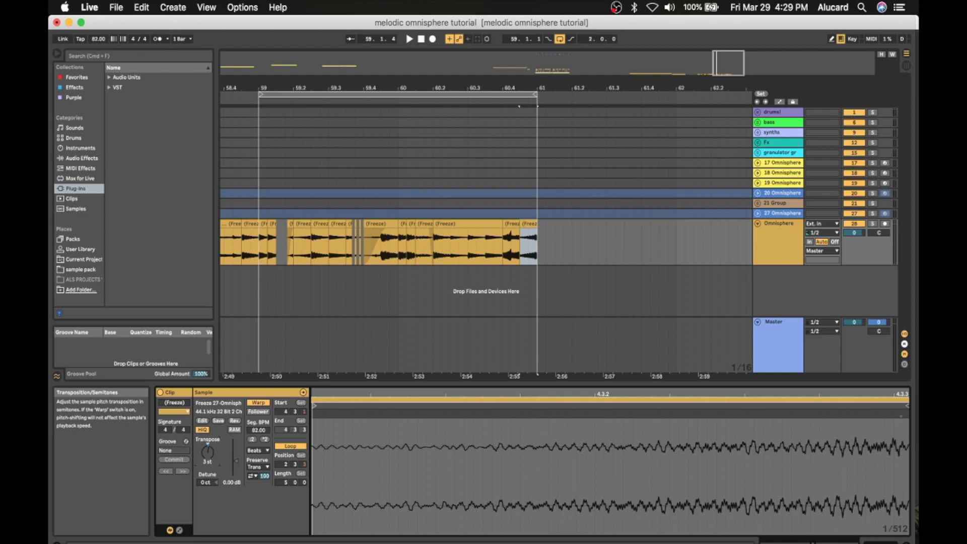
{"action": "key", "text": "space"}
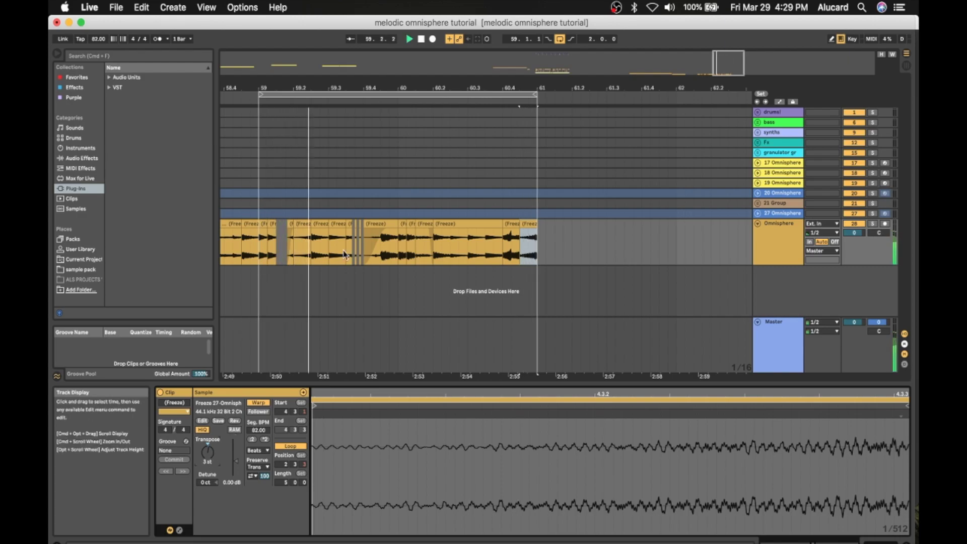
{"action": "scroll", "coordinate": [426, 212], "scroll_direction": "left", "scroll_amount": 5}
{"action": "left_click_drag", "start_coordinate": [427, 88], "coordinate": [406, 86]}
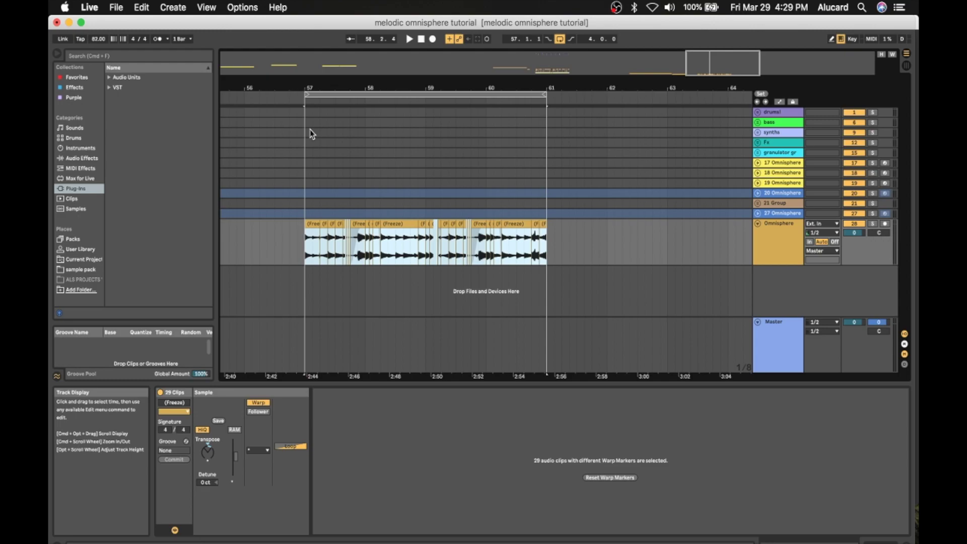
- Group the sliced Omnisphere audio track and collapse the new group
{"action": "left_click", "coordinate": [757, 223]}
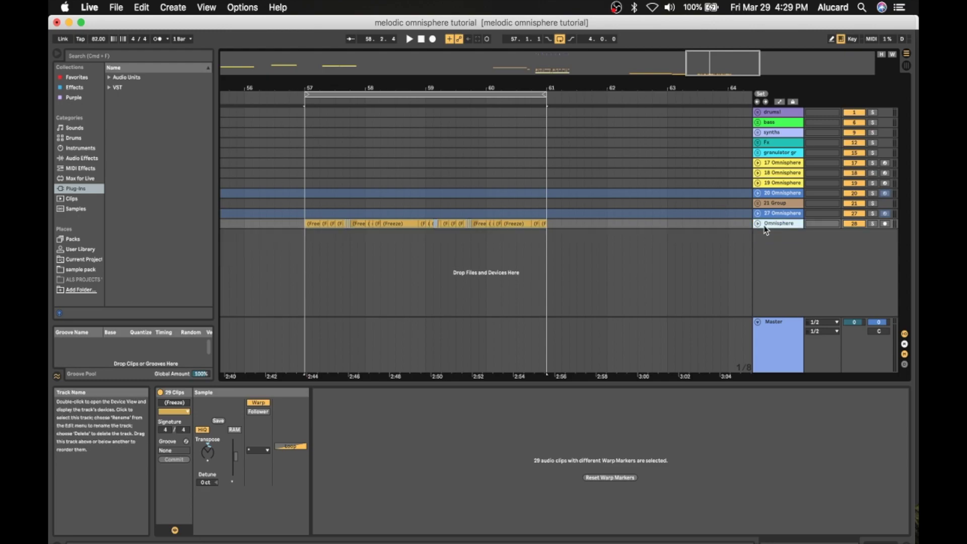
{"action": "key", "text": "super+g"}
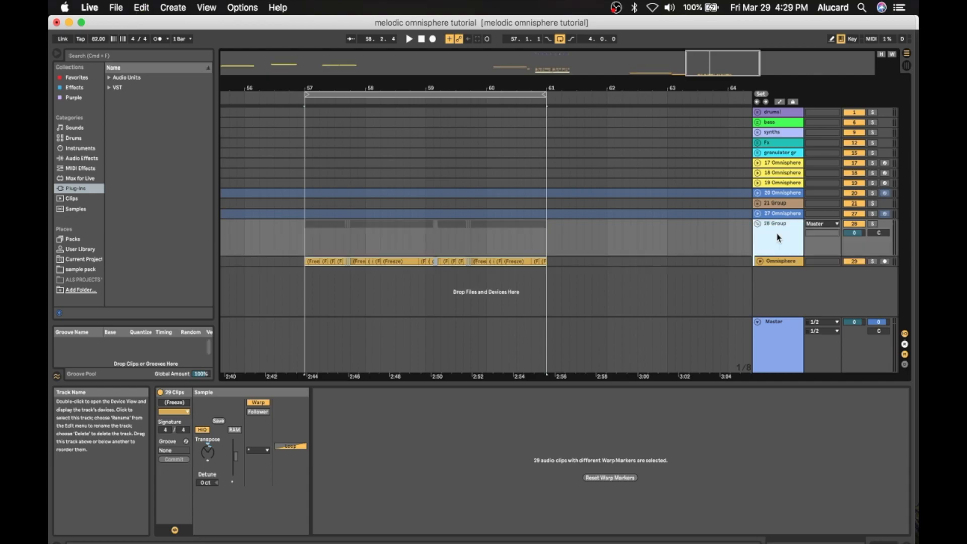
{"action": "left_click", "coordinate": [758, 224]}
{"action": "scroll", "coordinate": [712, 206], "scroll_direction": "left", "scroll_amount": 5}
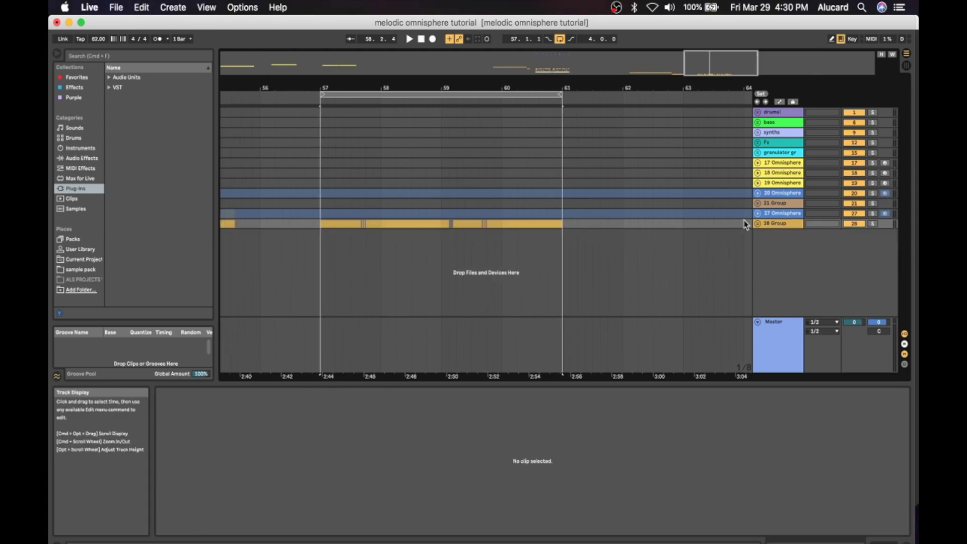
- Add a Compressor to the 28 Group track and set its sidechain input to 2-Group
{"action": "left_click", "coordinate": [74, 158]}
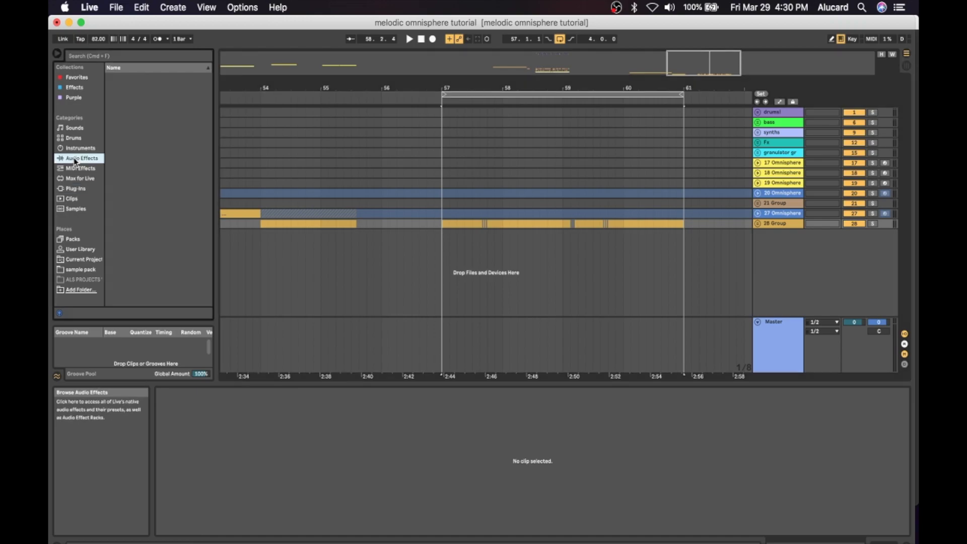
{"action": "left_click", "coordinate": [130, 159]}
{"action": "double_click", "coordinate": [129, 160]}
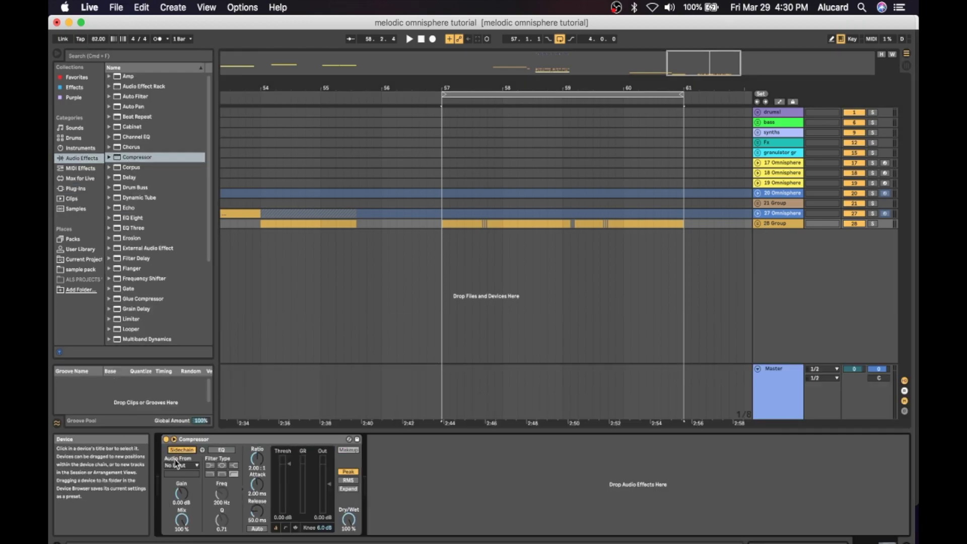
{"action": "left_click", "coordinate": [180, 465]}
{"action": "left_click", "coordinate": [176, 257]}
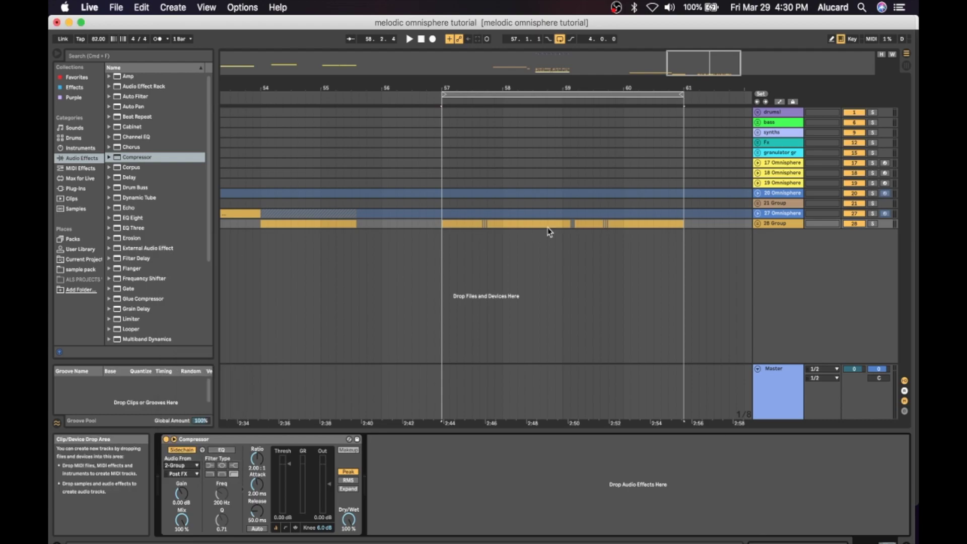
- Copy the drum group's four bars from 38 to 42 and paste them at bar 57 above the sliced melody
{"action": "scroll", "coordinate": [548, 223], "scroll_direction": "left", "scroll_amount": 10}
{"action": "left_click_drag", "start_coordinate": [489, 111], "coordinate": [731, 115]}
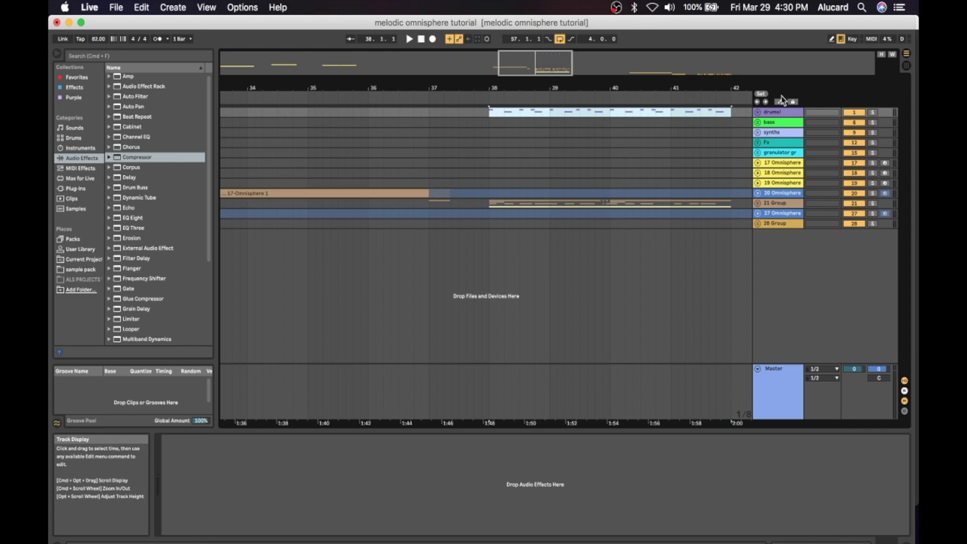
{"action": "left_click", "coordinate": [758, 113]}
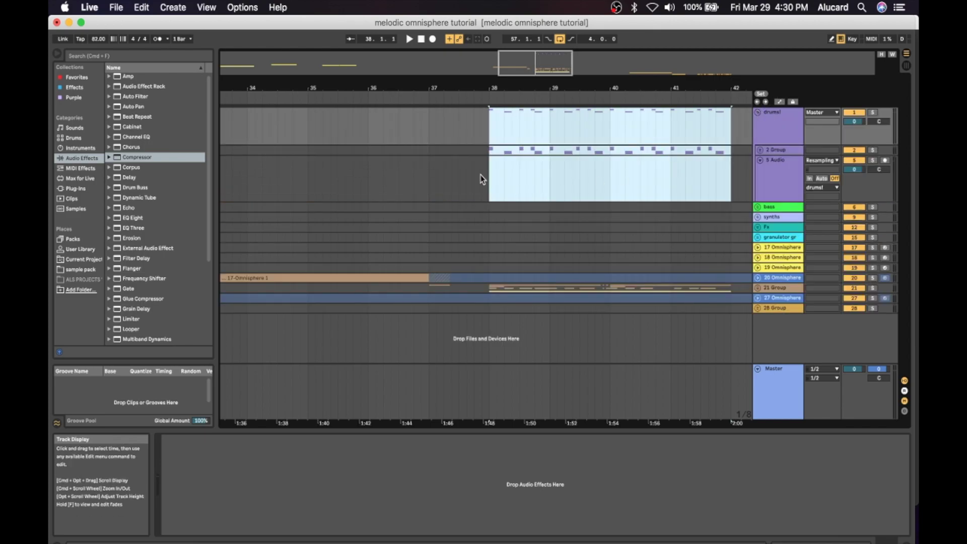
{"action": "scroll", "coordinate": [482, 179], "scroll_direction": "right", "scroll_amount": 5}
{"action": "scroll", "coordinate": [481, 176], "scroll_direction": "right", "scroll_amount": 14}
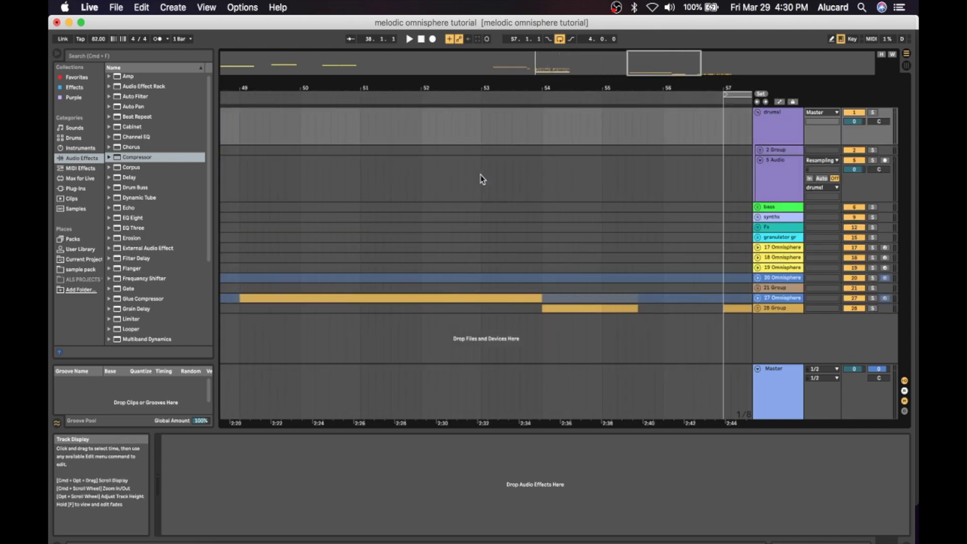
{"action": "left_click", "coordinate": [424, 126]}
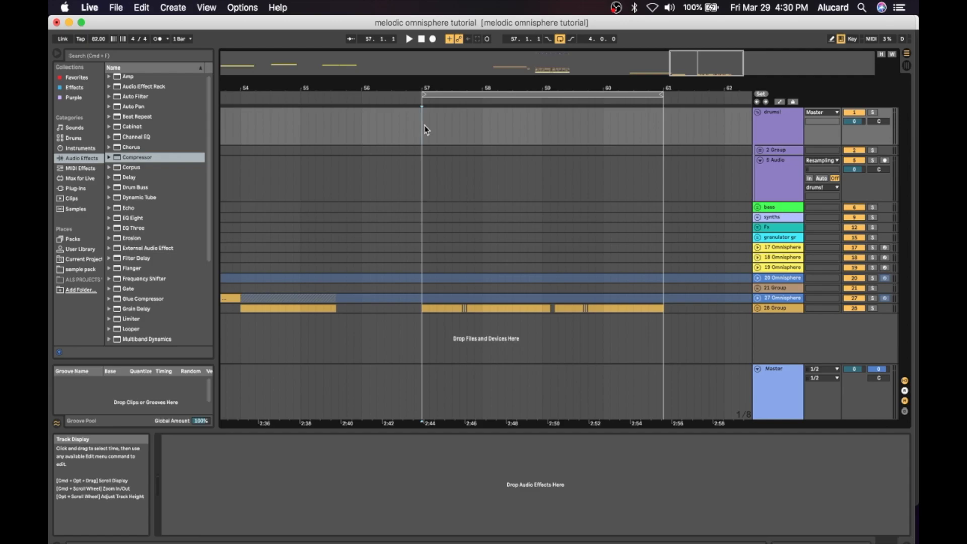
{"action": "key", "text": "super+v"}
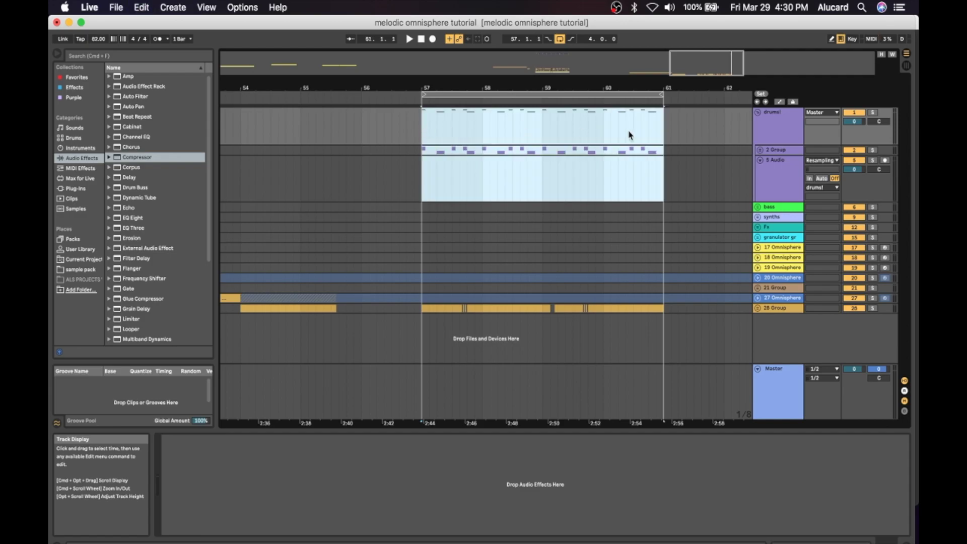
- Unfold the drum subgroup's tracks and play back the pasted drums with the melody from bar 57 to 61
{"action": "left_click", "coordinate": [760, 150]}
{"action": "scroll", "coordinate": [526, 182], "scroll_direction": "down", "scroll_amount": 2}
{"action": "scroll", "coordinate": [453, 186], "scroll_direction": "right", "scroll_amount": 5}
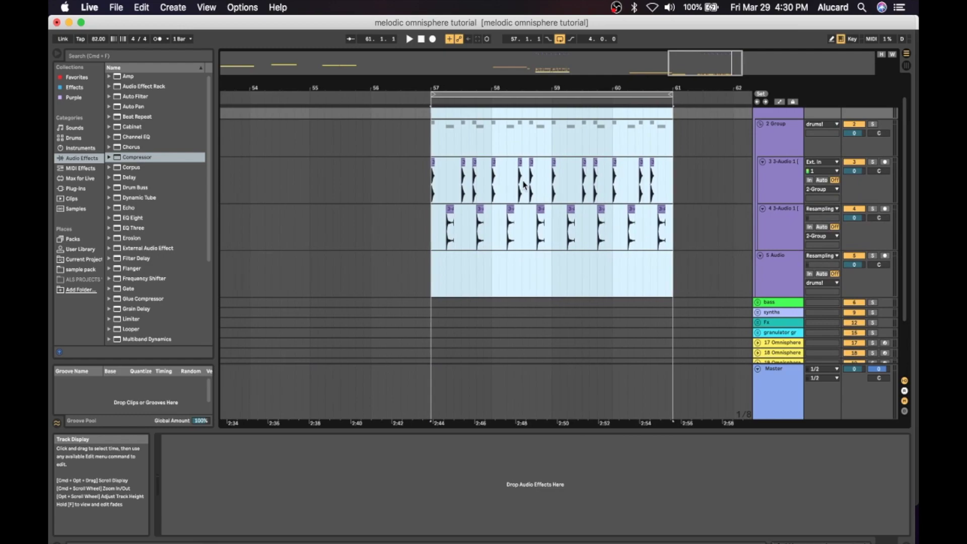
{"action": "key", "text": "space"}
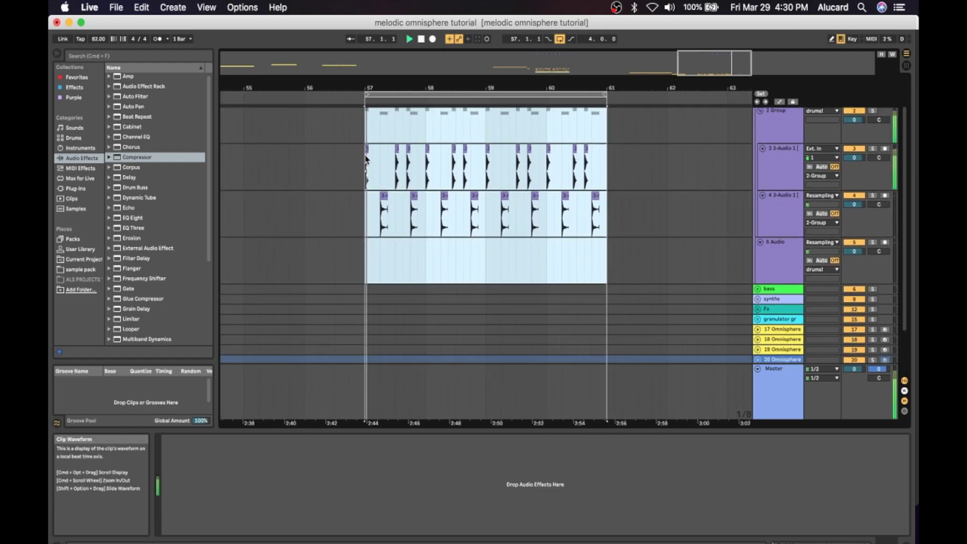
{"action": "scroll", "coordinate": [375, 262], "scroll_direction": "down", "scroll_amount": 3}
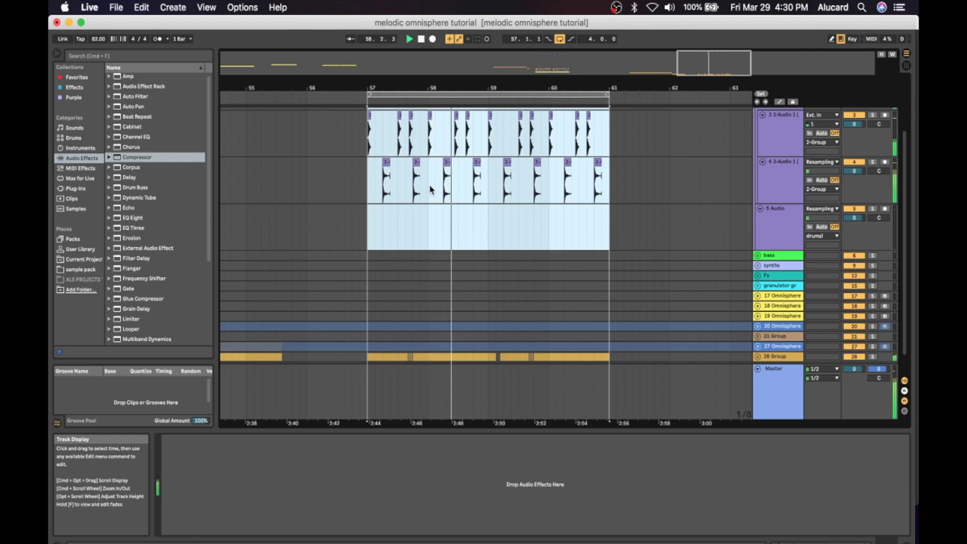
{"action": "scroll", "coordinate": [431, 190], "scroll_direction": "left", "scroll_amount": 10}
{"action": "scroll", "coordinate": [431, 190], "scroll_direction": "right", "scroll_amount": 6}
{"action": "scroll", "coordinate": [524, 193], "scroll_direction": "right", "scroll_amount": 5}
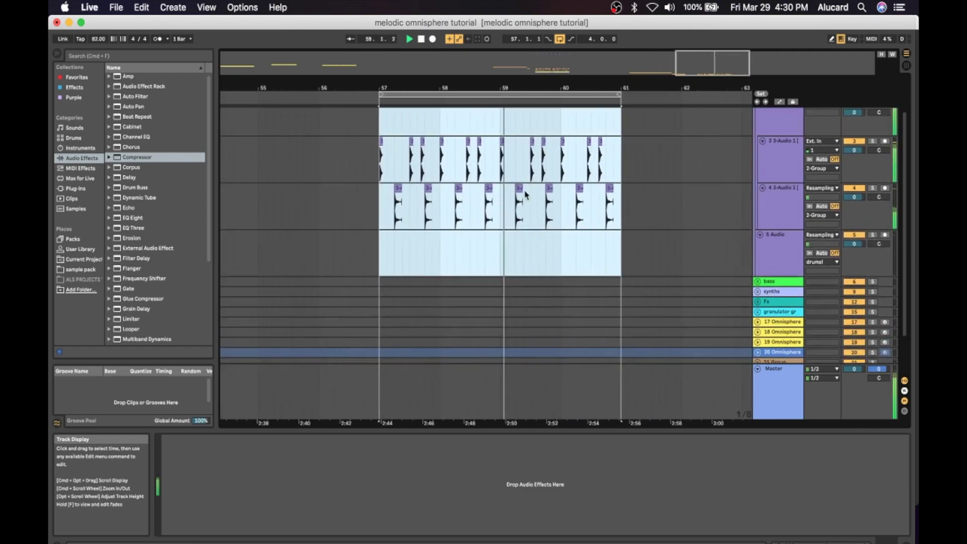
{"action": "scroll", "coordinate": [541, 197], "scroll_direction": "up", "scroll_amount": 2}
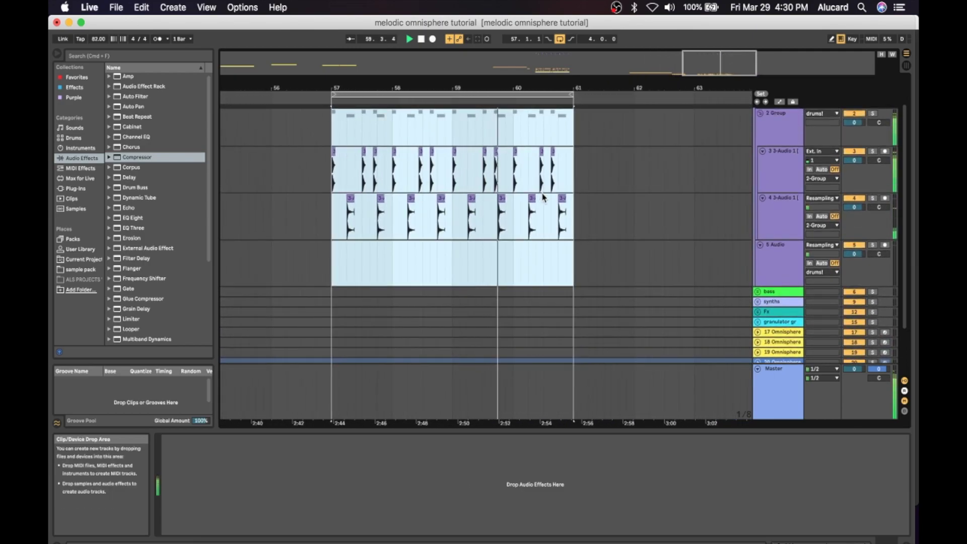
{"action": "scroll", "coordinate": [611, 197], "scroll_direction": "down", "scroll_amount": 1}
{"action": "scroll", "coordinate": [613, 197], "scroll_direction": "left", "scroll_amount": 3}
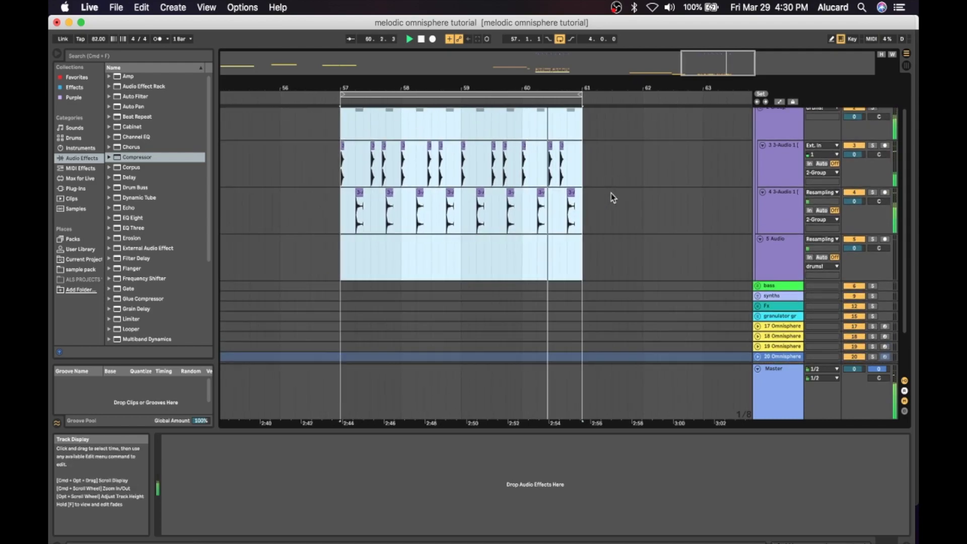
{"action": "scroll", "coordinate": [611, 197], "scroll_direction": "left", "scroll_amount": 1}
{"action": "scroll", "coordinate": [612, 197], "scroll_direction": "up", "scroll_amount": 1}
{"action": "key", "text": "space"}
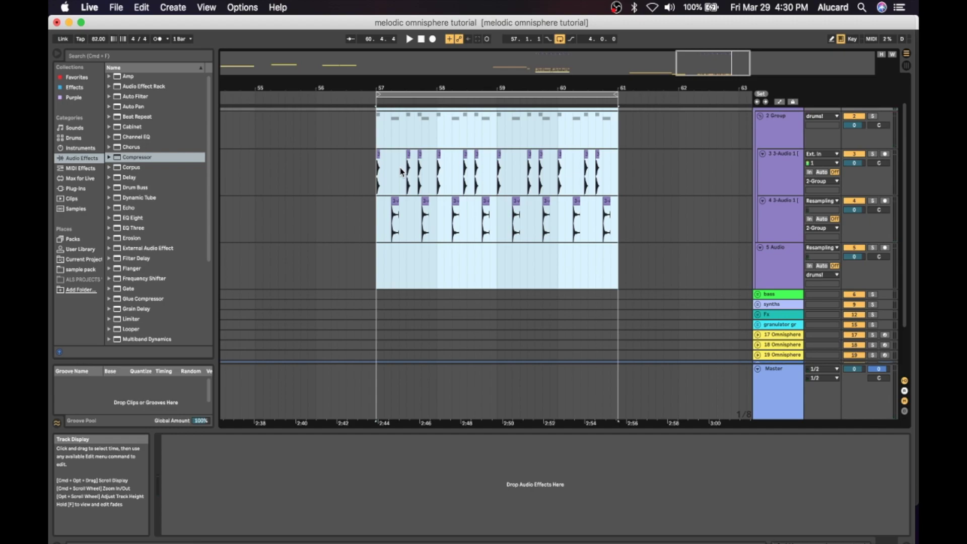
{"action": "left_click", "coordinate": [388, 210]}
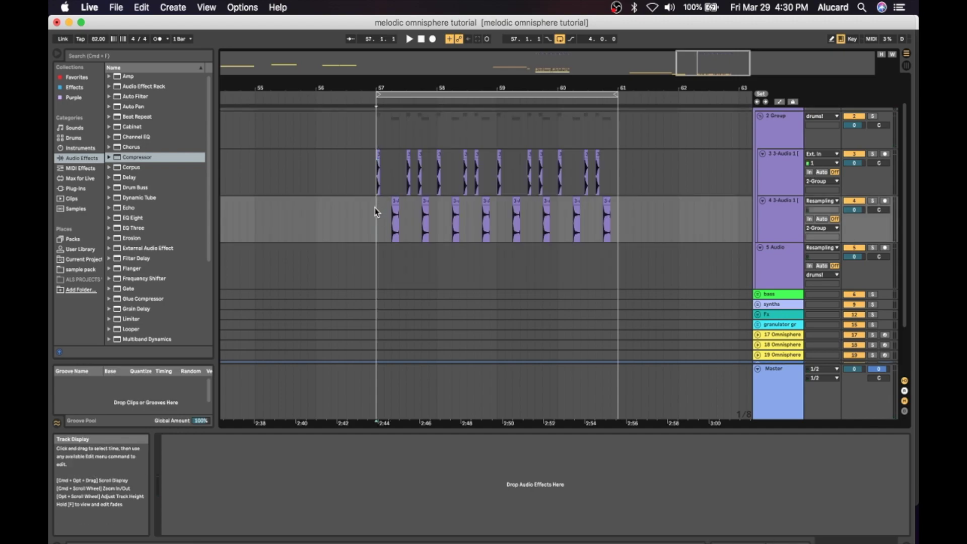
- Delete the clips on track 4 from bar 57 onward, keeping only the last one before bar 61
{"action": "left_click_drag", "start_coordinate": [378, 210], "coordinate": [516, 218]}
{"action": "key", "text": "Delete"}
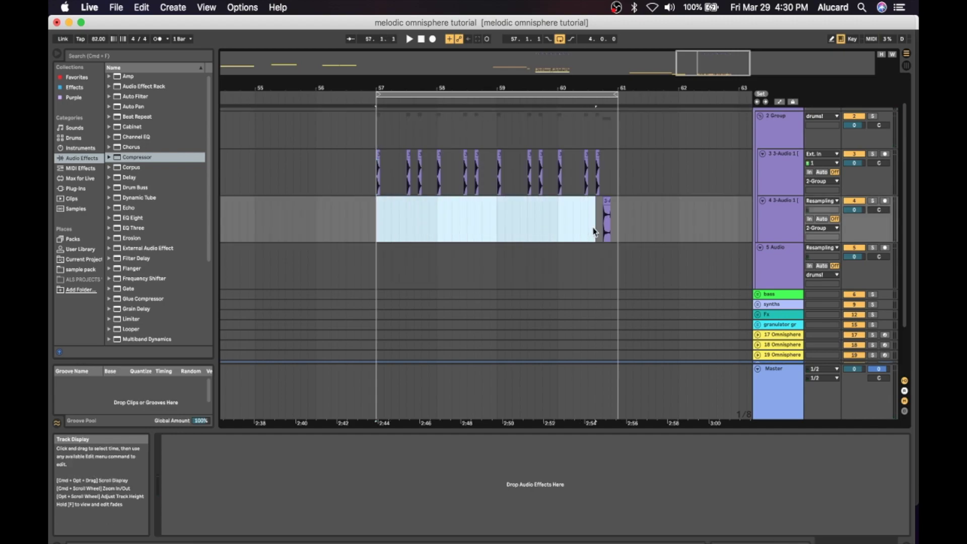
- Copy track 3's clip at bar 57 to 57.1.3 and lower the copy's clip gain to -9.86 dB
{"action": "scroll", "coordinate": [393, 131], "scroll_direction": "up", "scroll_amount": 5}
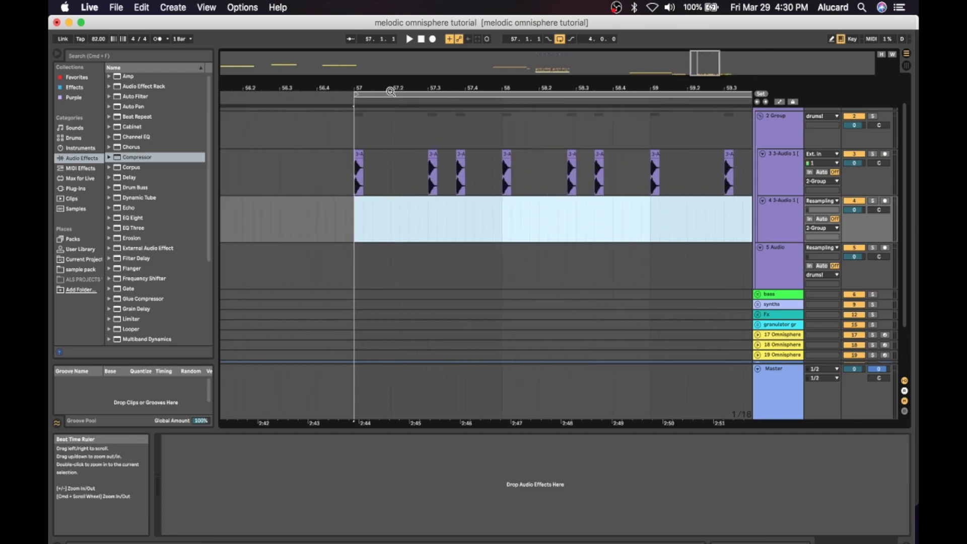
{"action": "left_click", "coordinate": [360, 154]}
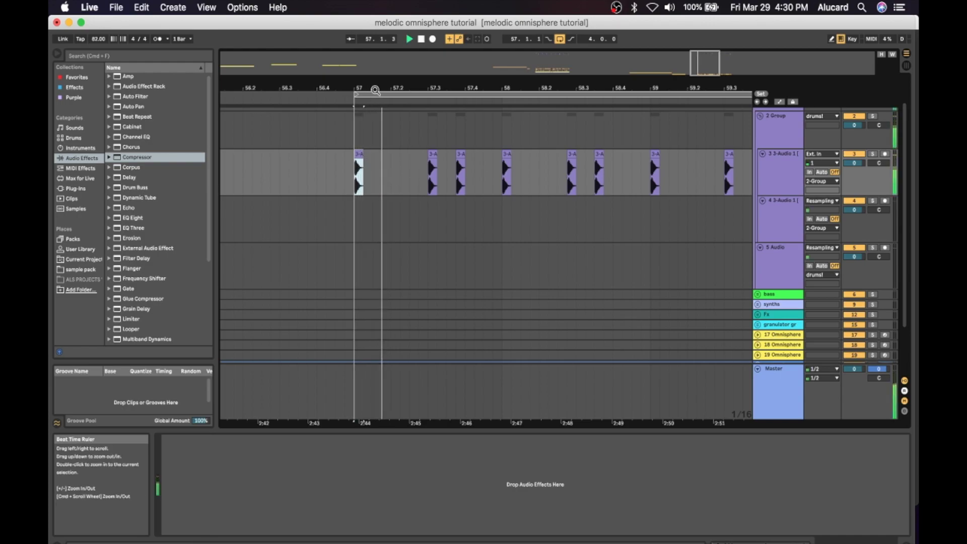
{"action": "scroll", "coordinate": [388, 149], "scroll_direction": "up", "scroll_amount": 5}
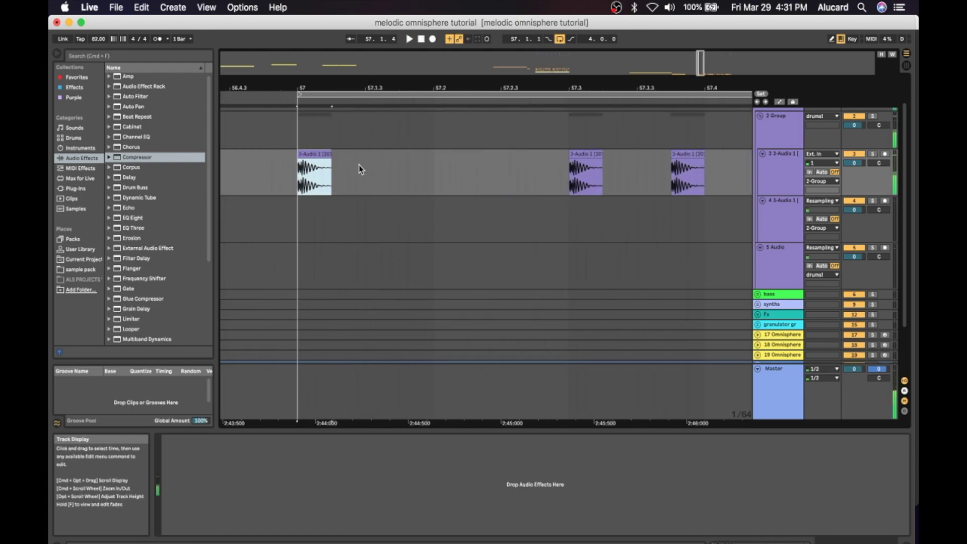
{"action": "left_click", "coordinate": [366, 169]}
{"action": "key", "text": "super+v"}
{"action": "double_click", "coordinate": [380, 154]}
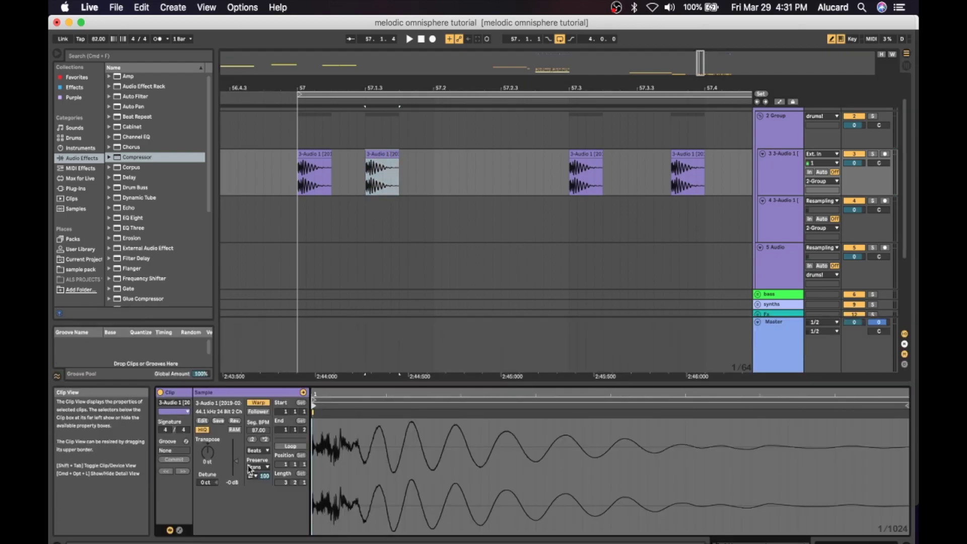
{"action": "left_click_drag", "start_coordinate": [236, 460], "coordinate": [236, 476]}
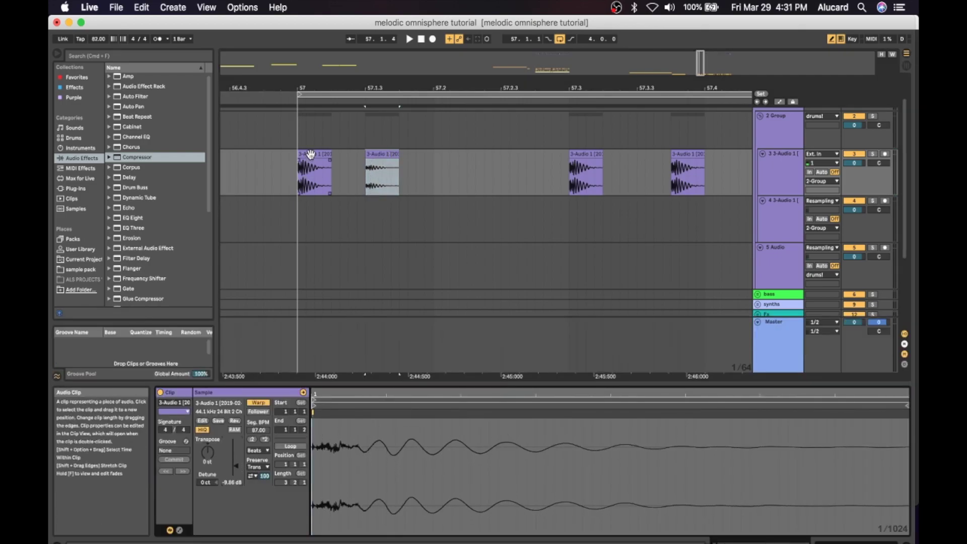
- Play back the start of the drum pattern and delete track 3's clip at 57.3.4
{"action": "left_click", "coordinate": [311, 154]}
{"action": "key", "text": "space"}
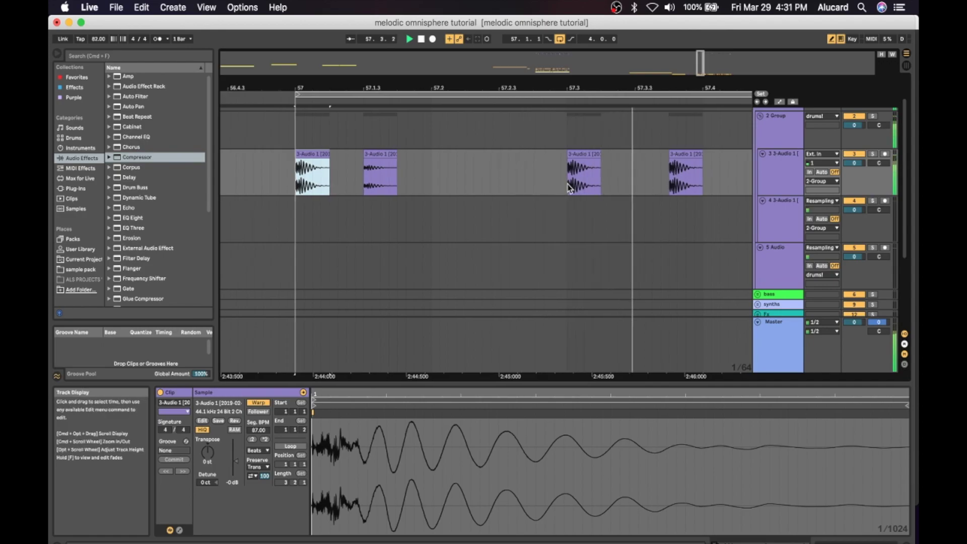
{"action": "left_click", "coordinate": [534, 163]}
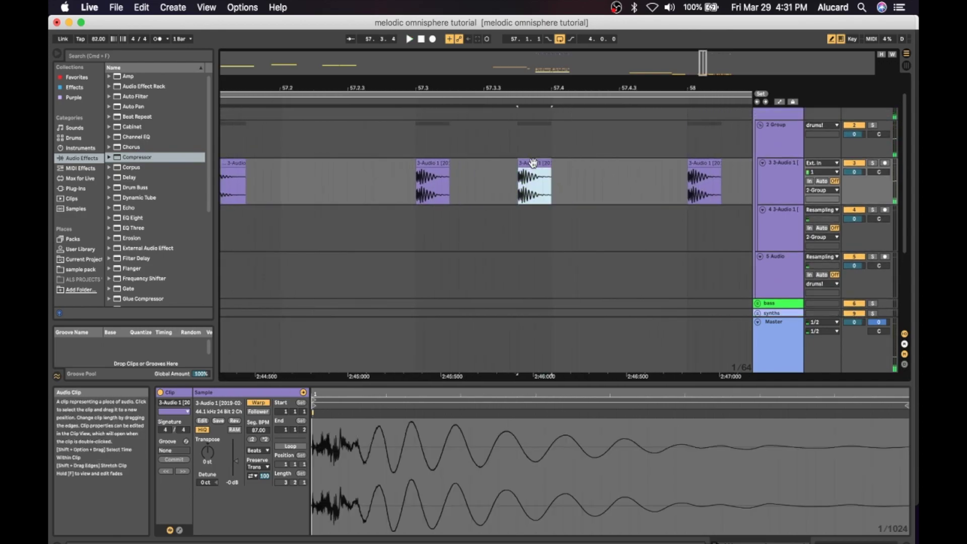
{"action": "key", "text": "Delete"}
- Try track 4's remaining clip at beat 57.2 and play the pattern from bar 57
{"action": "scroll", "coordinate": [533, 166], "scroll_direction": "down", "scroll_amount": 5}
{"action": "scroll", "coordinate": [428, 141], "scroll_direction": "up", "scroll_amount": 3}
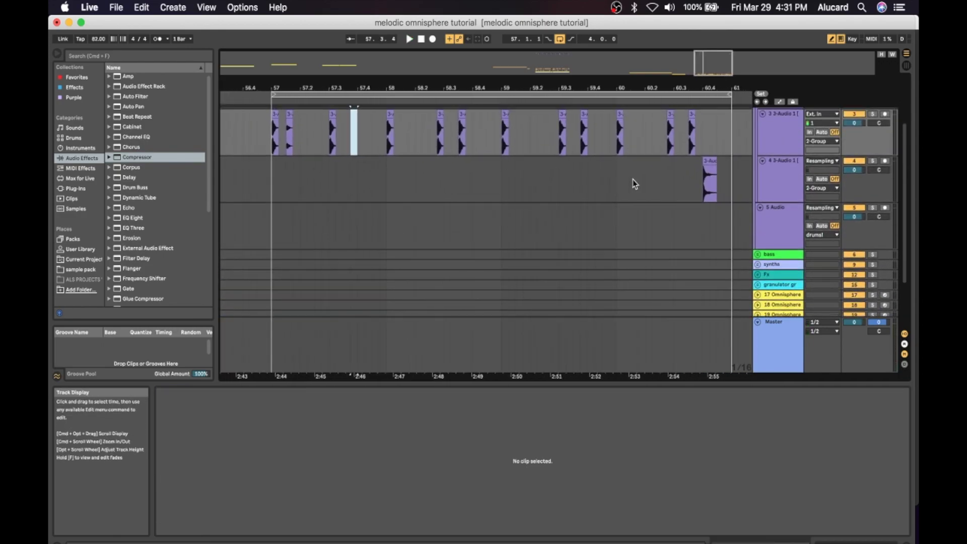
{"action": "left_click_drag", "start_coordinate": [706, 172], "coordinate": [364, 201]}
{"action": "left_click_drag", "start_coordinate": [376, 168], "coordinate": [320, 169]}
{"action": "left_click", "coordinate": [267, 175]}
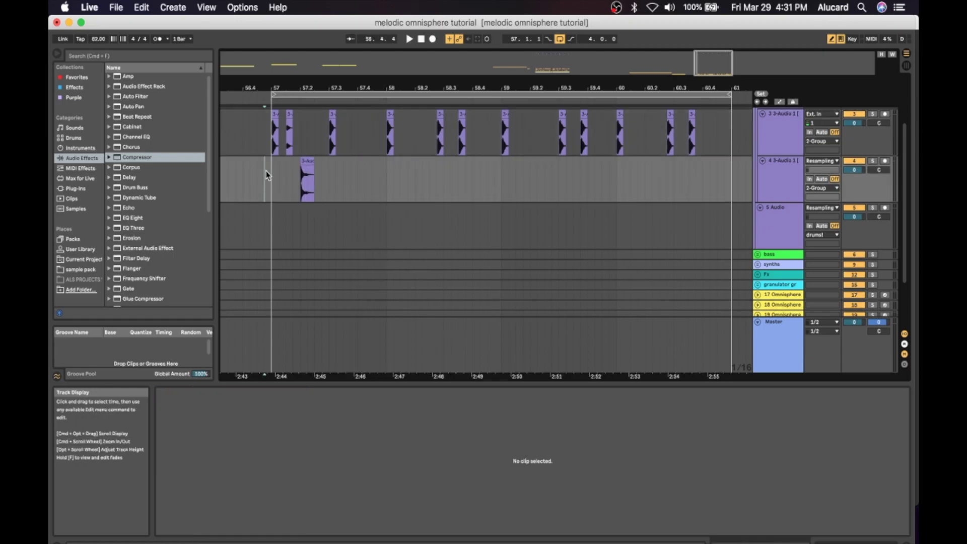
{"action": "key", "text": "space"}
- Move track 4's clip to beat 57.4 and check its timing by playing back from bar 57
{"action": "scroll", "coordinate": [301, 104], "scroll_direction": "up", "scroll_amount": 5}
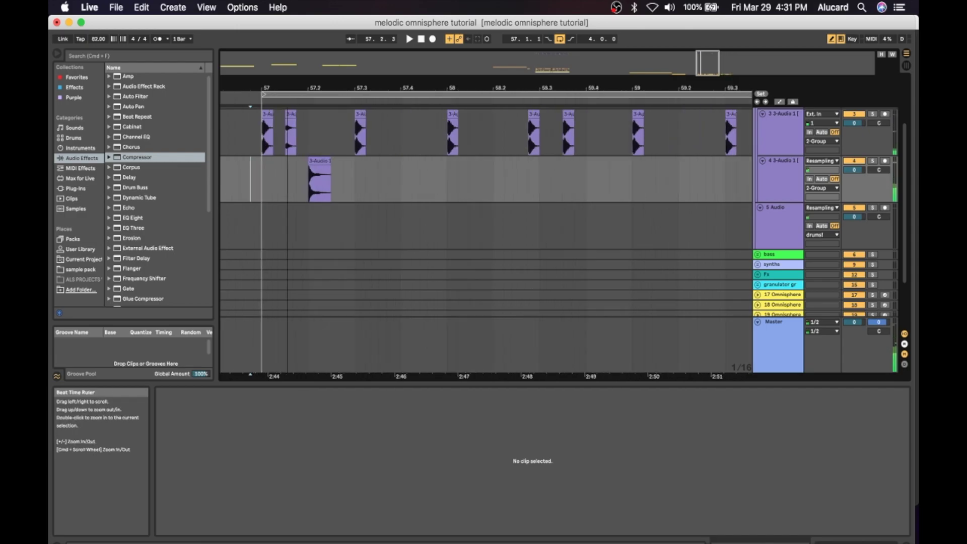
{"action": "left_click", "coordinate": [360, 161]}
{"action": "left_click_drag", "start_coordinate": [360, 160], "coordinate": [632, 164]}
{"action": "scroll", "coordinate": [295, 170], "scroll_direction": "left", "scroll_amount": 2}
{"action": "left_click", "coordinate": [265, 183]}
{"action": "key", "text": "space"}
{"action": "left_click", "coordinate": [257, 175]}
{"action": "key", "text": "space"}
{"action": "scroll", "coordinate": [262, 174], "scroll_direction": "down", "scroll_amount": 1}
{"action": "key", "text": "space"}
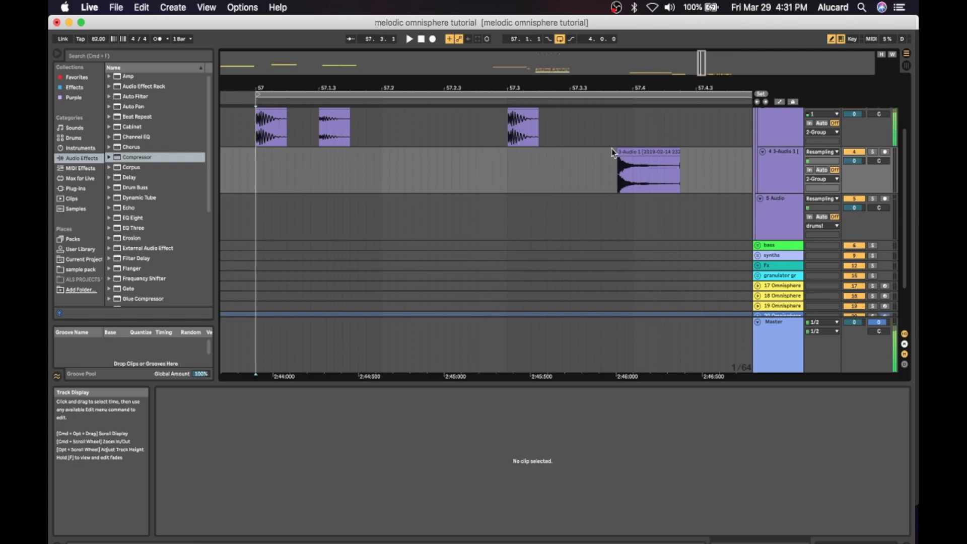
{"action": "scroll", "coordinate": [561, 140], "scroll_direction": "up", "scroll_amount": 2}
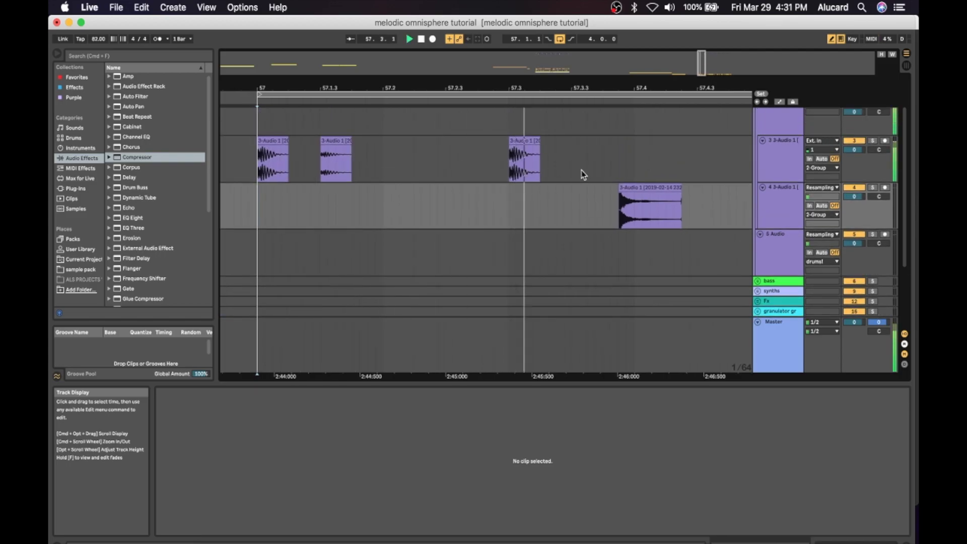
- Paste the copied drum clip on track 3 at 57.3.4, directly before track 4's clip, and reverse it
{"action": "left_click", "coordinate": [610, 164]}
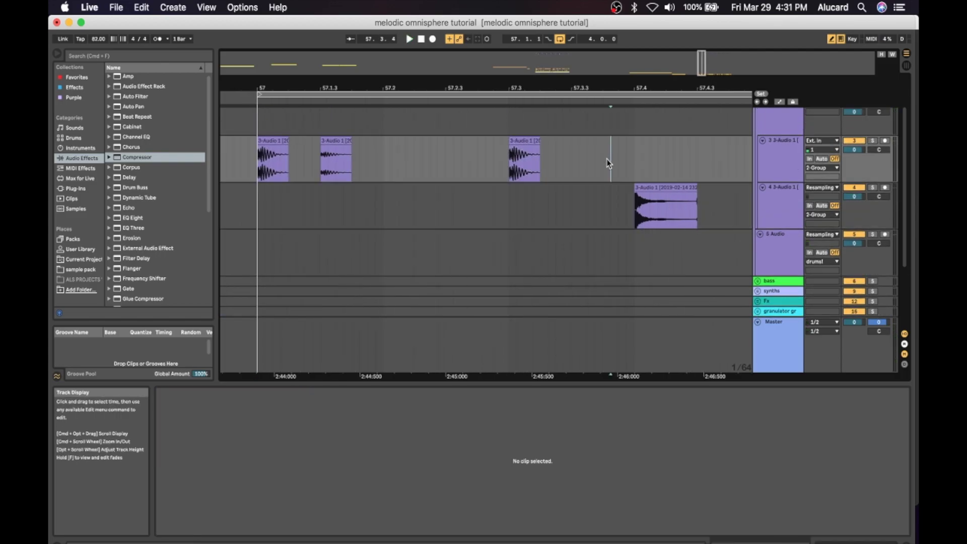
{"action": "key", "text": "super+v"}
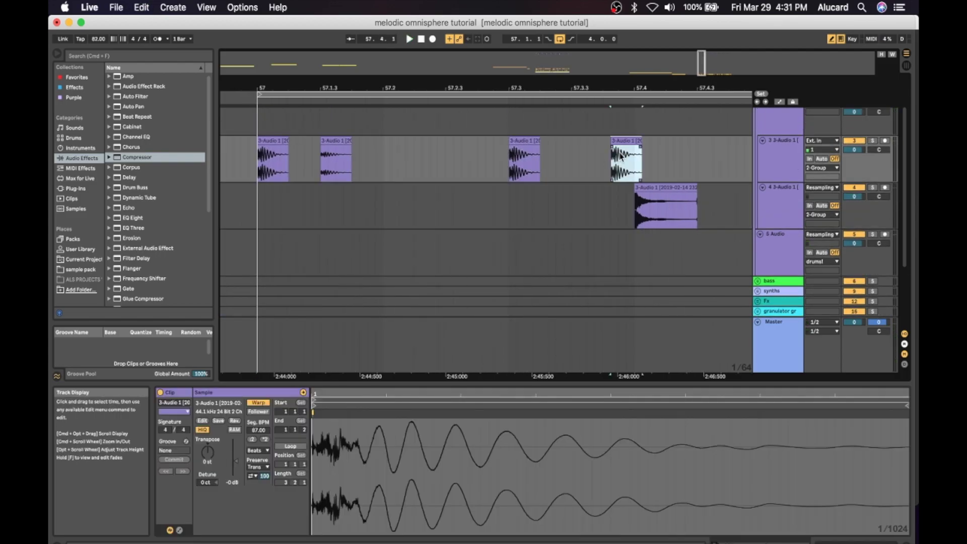
{"action": "left_click_drag", "start_coordinate": [619, 143], "coordinate": [612, 143]}
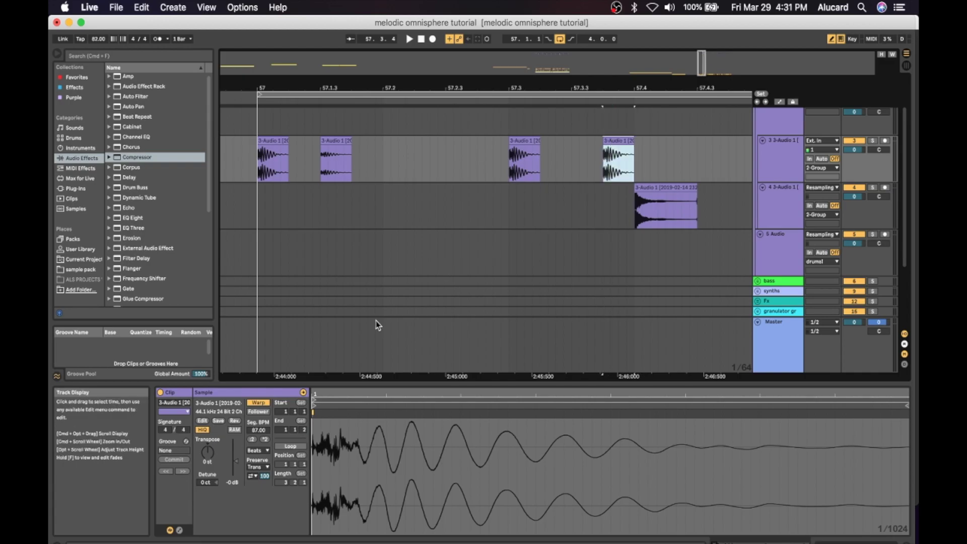
{"action": "left_click", "coordinate": [234, 419]}
{"action": "key", "text": "space"}
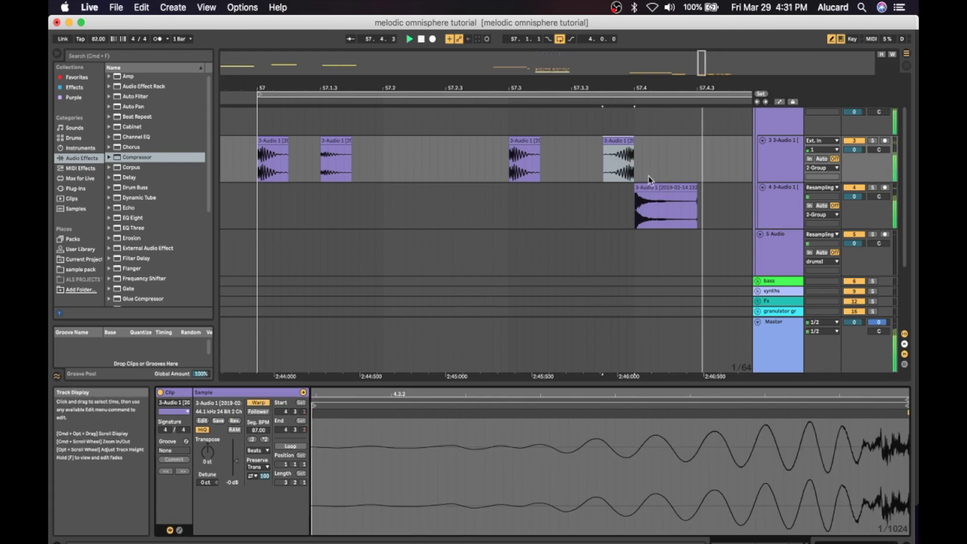
- Copy track 4's clip from 57.4 to beat 58.4 and play the pattern from bar 57
{"action": "left_click_drag", "start_coordinate": [582, 89], "coordinate": [580, 76]}
{"action": "scroll", "coordinate": [559, 180], "scroll_direction": "right", "scroll_amount": 5}
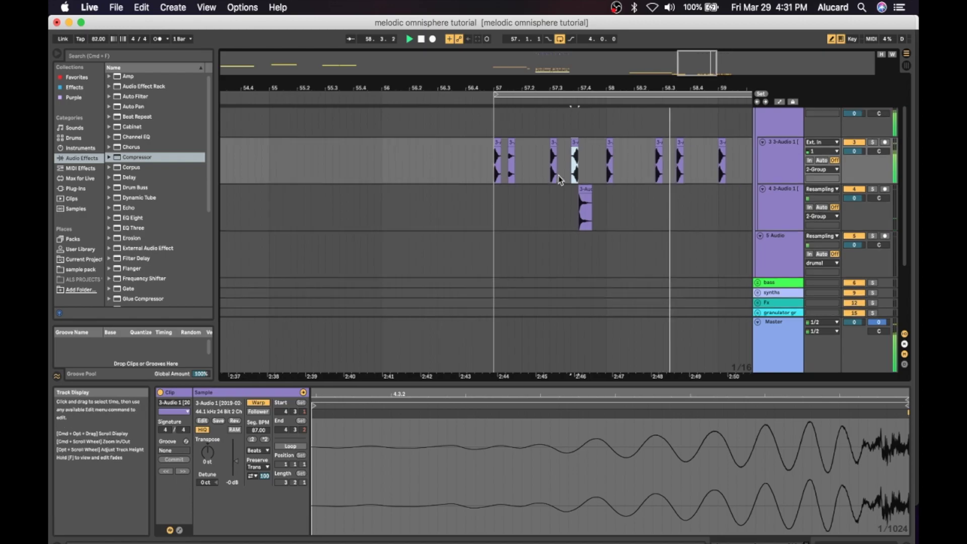
{"action": "scroll", "coordinate": [558, 176], "scroll_direction": "right", "scroll_amount": 1}
{"action": "key", "text": "space"}
{"action": "left_click_drag", "start_coordinate": [421, 188], "coordinate": [534, 214]}
{"action": "left_click", "coordinate": [331, 201]}
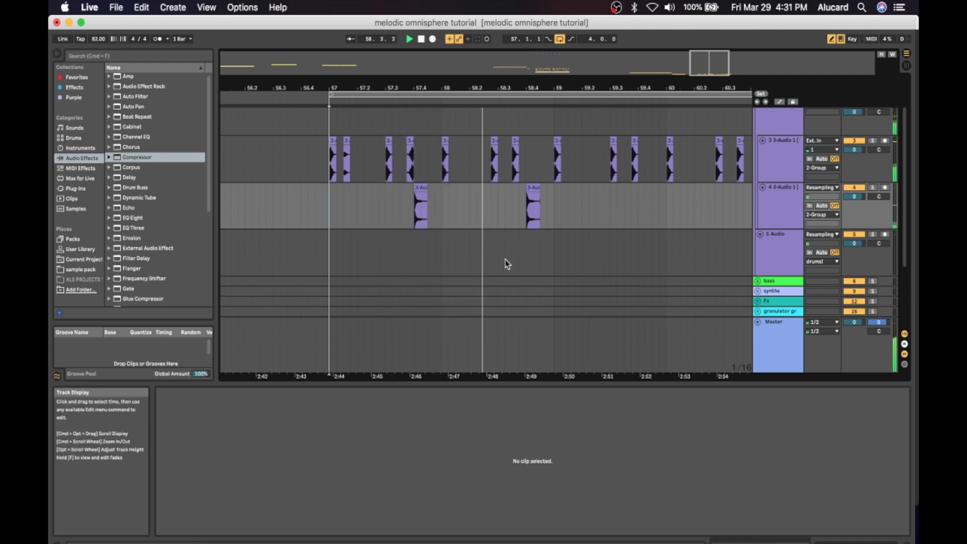
{"action": "key", "text": "space"}
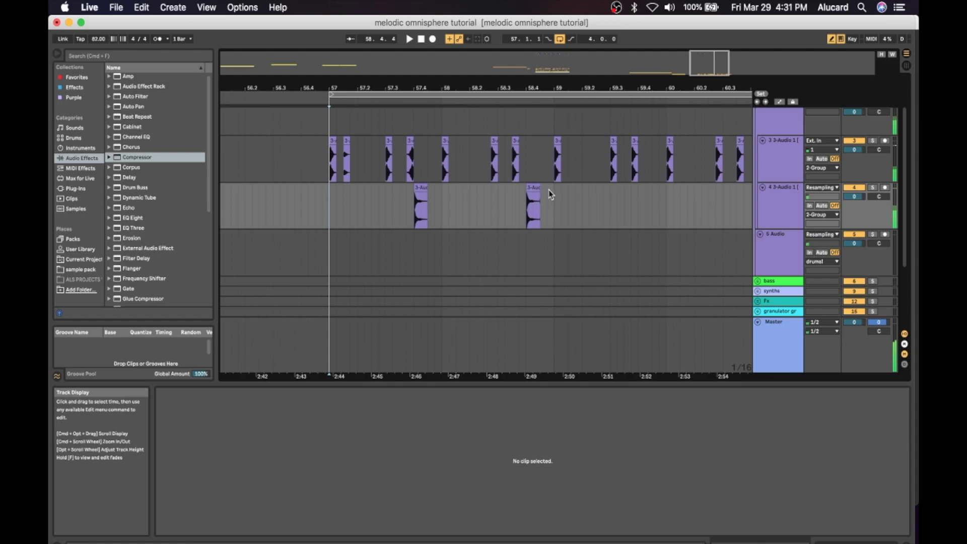
- Delete the clips on tracks 3 and 4 from bar 59 to bar 61
{"action": "scroll", "coordinate": [553, 190], "scroll_direction": "right", "scroll_amount": 1}
{"action": "scroll", "coordinate": [553, 192], "scroll_direction": "right", "scroll_amount": 3}
{"action": "scroll", "coordinate": [553, 192], "scroll_direction": "down", "scroll_amount": 1}
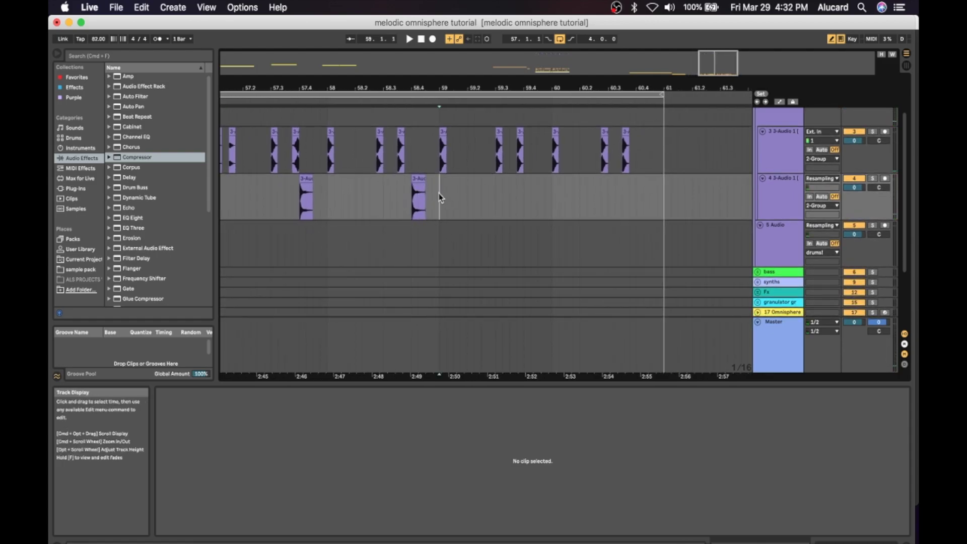
{"action": "left_click_drag", "start_coordinate": [440, 197], "coordinate": [665, 155]}
{"action": "key", "text": "Delete"}
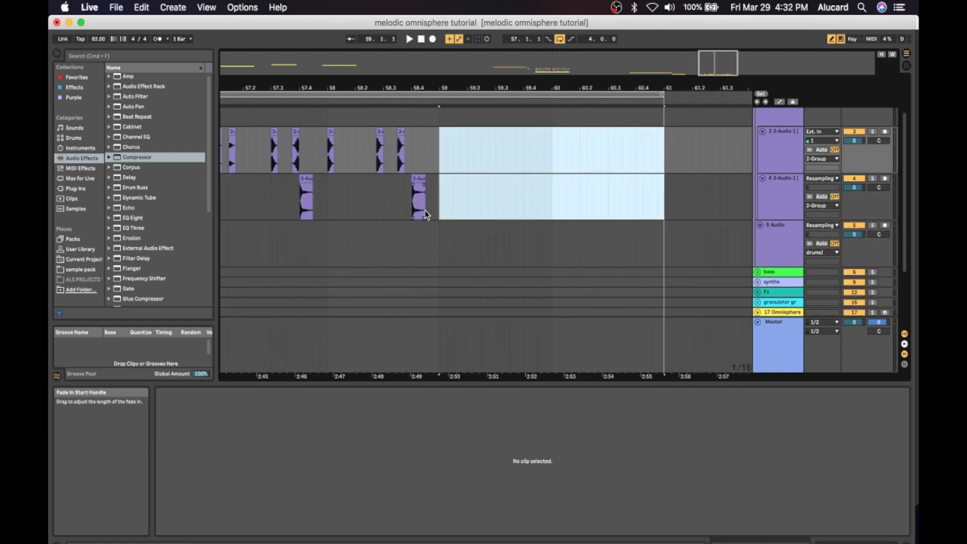
- Duplicate bars 57 to 59 of tracks 3 and 4 so the pattern repeats at bar 59
{"action": "scroll", "coordinate": [442, 201], "scroll_direction": "left", "scroll_amount": 2}
{"action": "scroll", "coordinate": [442, 201], "scroll_direction": "up", "scroll_amount": 1}
{"action": "left_click_drag", "start_coordinate": [502, 207], "coordinate": [272, 151]}
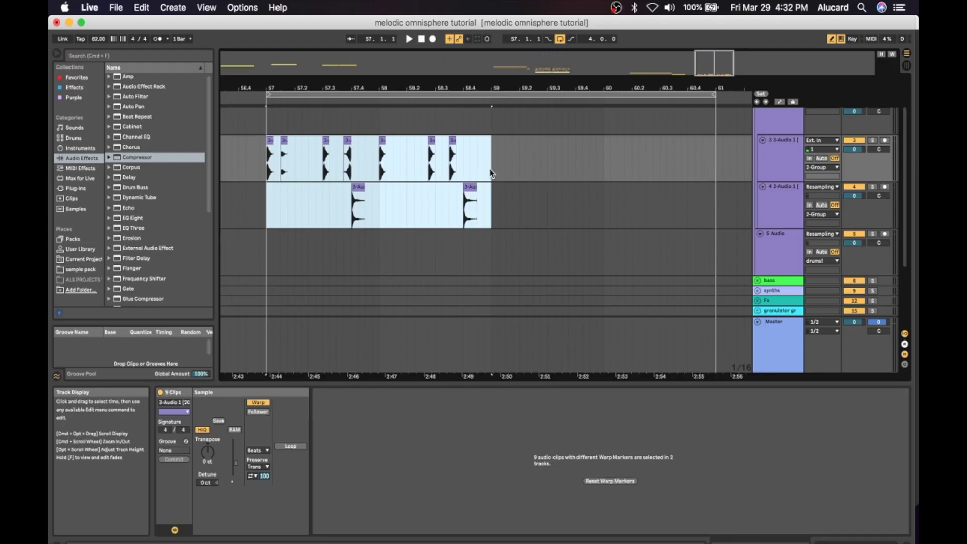
{"action": "key", "text": "super+d"}
- Locate the earlier section at bars 38 to 42 and unfold the 21 Group track there
{"action": "scroll", "coordinate": [361, 177], "scroll_direction": "down", "scroll_amount": 1}
{"action": "scroll", "coordinate": [361, 177], "scroll_direction": "left", "scroll_amount": 2}
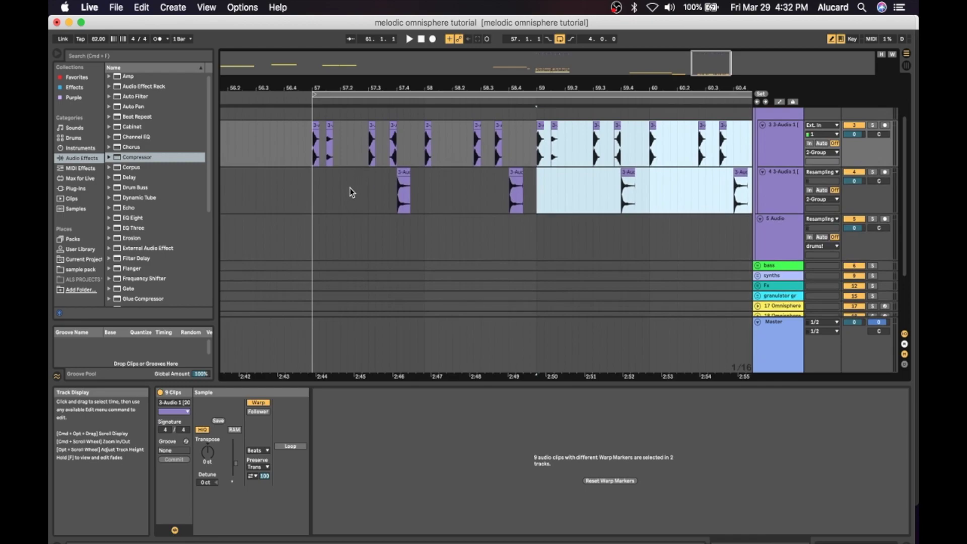
{"action": "scroll", "coordinate": [358, 180], "scroll_direction": "down", "scroll_amount": 5}
{"action": "scroll", "coordinate": [358, 181], "scroll_direction": "left", "scroll_amount": 2}
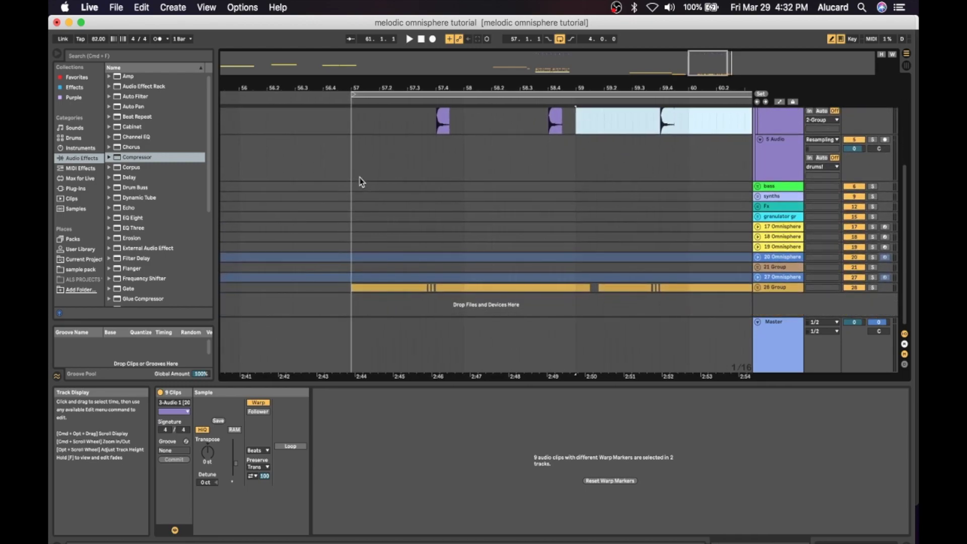
{"action": "scroll", "coordinate": [361, 182], "scroll_direction": "left", "scroll_amount": 10}
{"action": "scroll", "coordinate": [361, 181], "scroll_direction": "up", "scroll_amount": 2}
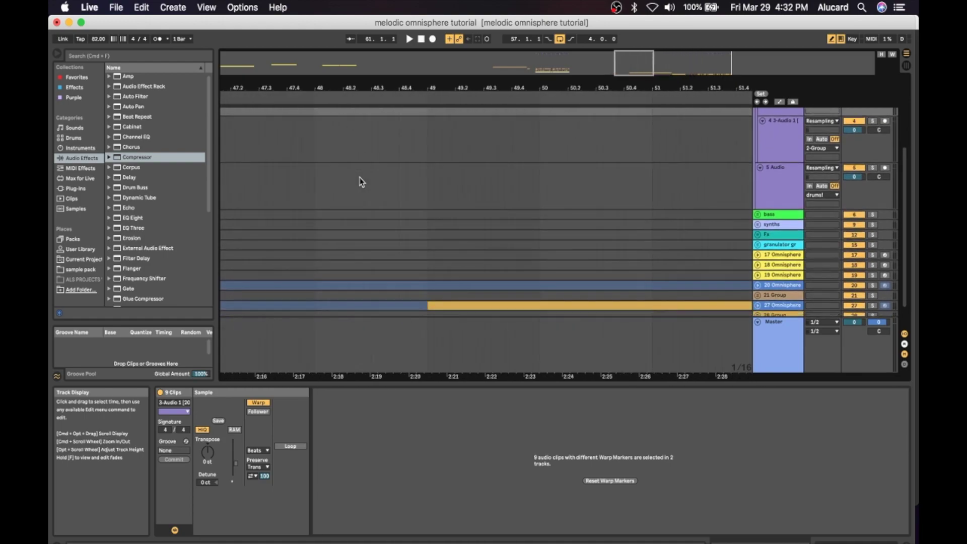
{"action": "scroll", "coordinate": [360, 181], "scroll_direction": "up", "scroll_amount": 5}
{"action": "scroll", "coordinate": [360, 181], "scroll_direction": "right", "scroll_amount": 10}
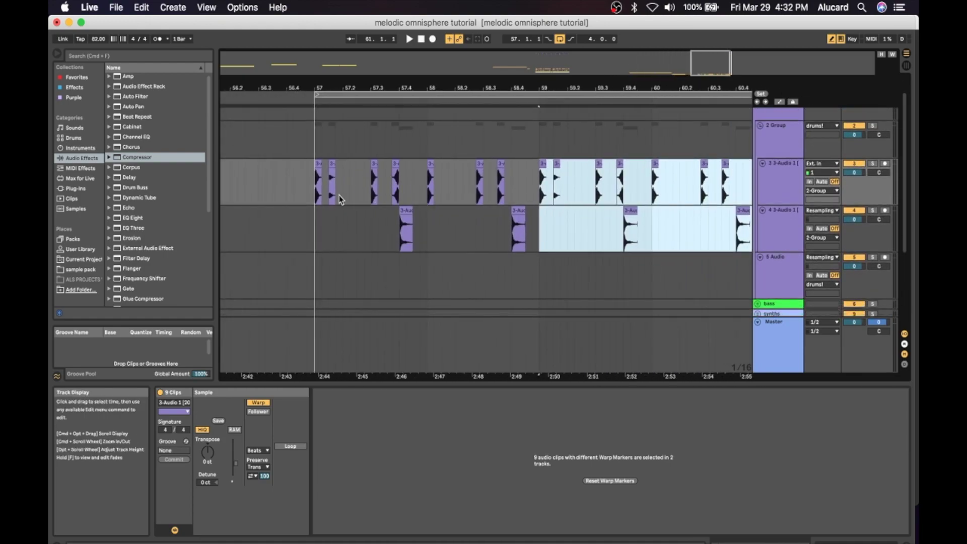
{"action": "scroll", "coordinate": [304, 205], "scroll_direction": "left", "scroll_amount": 10}
{"action": "scroll", "coordinate": [304, 205], "scroll_direction": "down", "scroll_amount": 3}
{"action": "scroll", "coordinate": [304, 205], "scroll_direction": "left", "scroll_amount": 10}
{"action": "scroll", "coordinate": [305, 206], "scroll_direction": "down", "scroll_amount": 4}
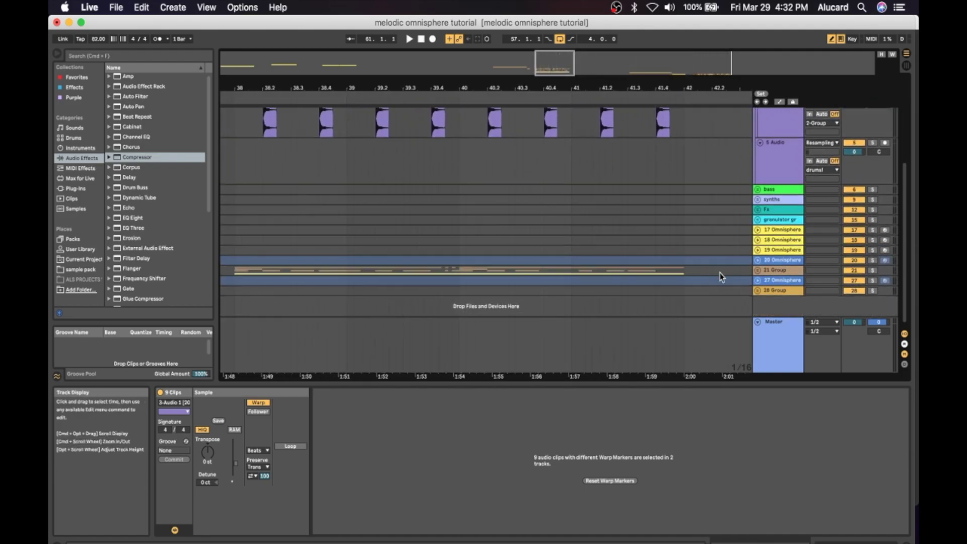
{"action": "left_click", "coordinate": [757, 270]}
- Copy the sliced clips on track 24 17-Audio from bars 38 to 42 and paste them on the same track at bar 57
{"action": "scroll", "coordinate": [306, 230], "scroll_direction": "down", "scroll_amount": 4}
{"action": "scroll", "coordinate": [306, 230], "scroll_direction": "left", "scroll_amount": 2}
{"action": "scroll", "coordinate": [305, 230], "scroll_direction": "down", "scroll_amount": 3}
{"action": "left_click_drag", "start_coordinate": [310, 215], "coordinate": [667, 201]}
{"action": "left_click", "coordinate": [661, 199]}
{"action": "scroll", "coordinate": [660, 197], "scroll_direction": "left", "scroll_amount": 3}
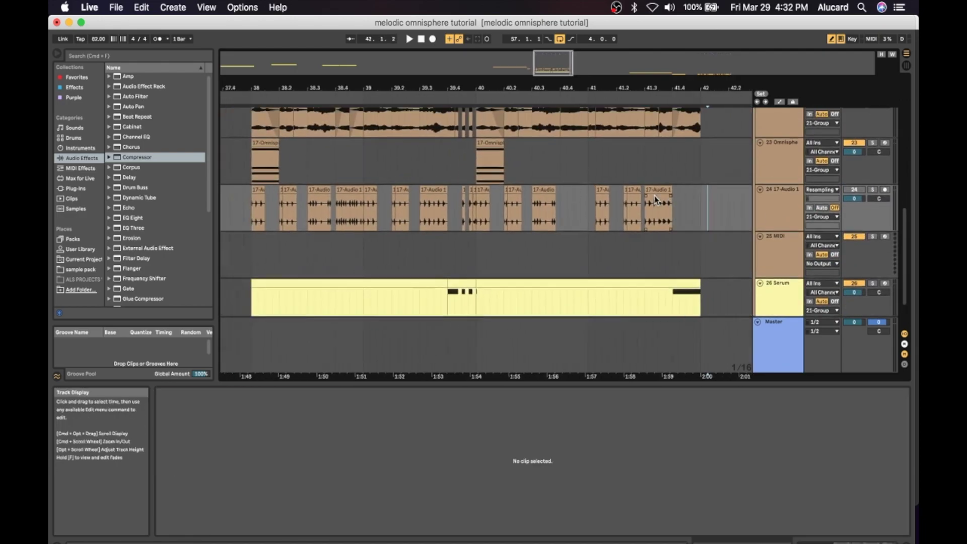
{"action": "left_click_drag", "start_coordinate": [724, 211], "coordinate": [276, 197]}
{"action": "scroll", "coordinate": [276, 198], "scroll_direction": "right", "scroll_amount": 20}
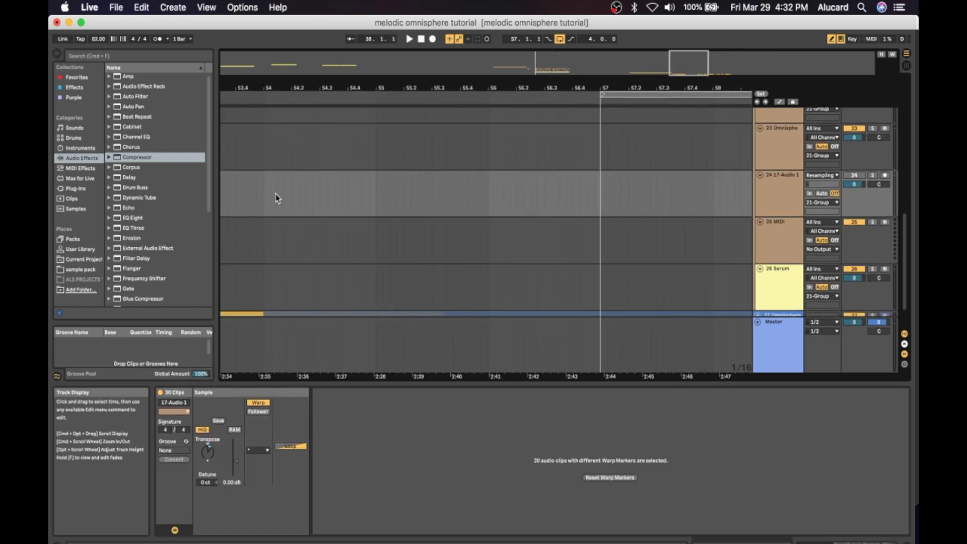
{"action": "scroll", "coordinate": [276, 197], "scroll_direction": "down", "scroll_amount": 2}
{"action": "scroll", "coordinate": [277, 198], "scroll_direction": "right", "scroll_amount": 5}
{"action": "scroll", "coordinate": [276, 197], "scroll_direction": "up", "scroll_amount": 4}
{"action": "scroll", "coordinate": [277, 198], "scroll_direction": "down", "scroll_amount": 2}
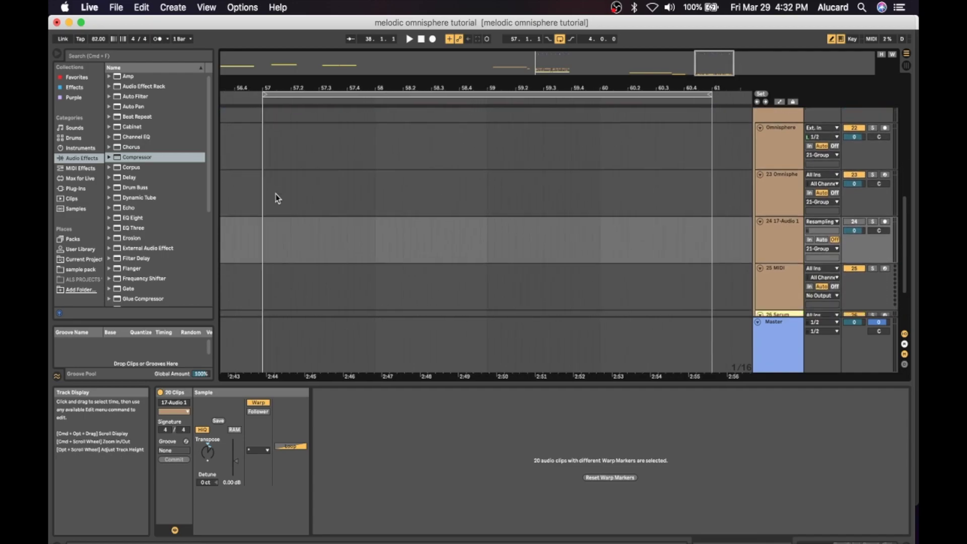
{"action": "scroll", "coordinate": [277, 199], "scroll_direction": "left", "scroll_amount": 3}
{"action": "left_click", "coordinate": [273, 206]}
{"action": "key", "text": "super+v"}
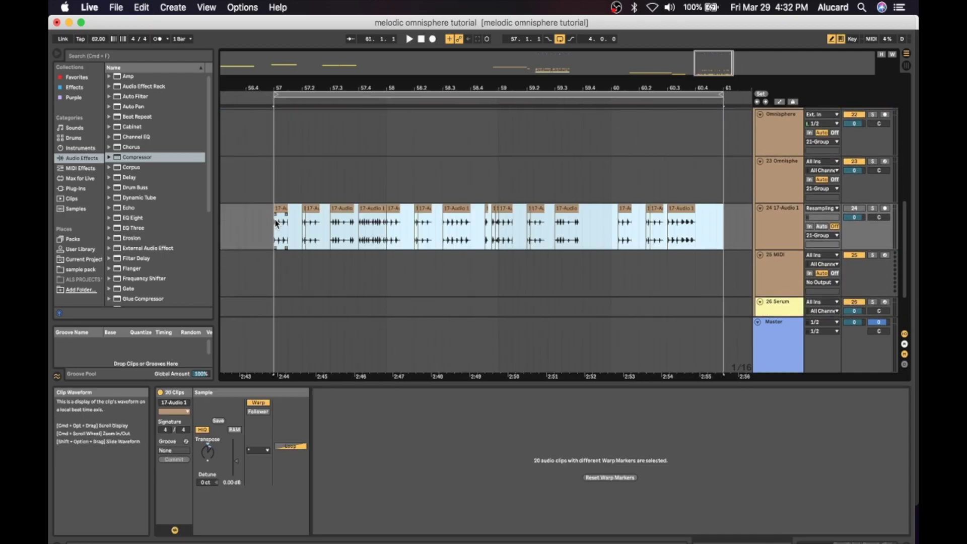
- Activate track 24 17-Audio and play back the pasted clips with the drums and melody from bar 57
{"action": "scroll", "coordinate": [276, 224], "scroll_direction": "up", "scroll_amount": 15}
{"action": "scroll", "coordinate": [276, 223], "scroll_direction": "left", "scroll_amount": 2}
{"action": "key", "text": "space"}
{"action": "scroll", "coordinate": [276, 223], "scroll_direction": "down", "scroll_amount": 12}
{"action": "scroll", "coordinate": [276, 224], "scroll_direction": "left", "scroll_amount": 1}
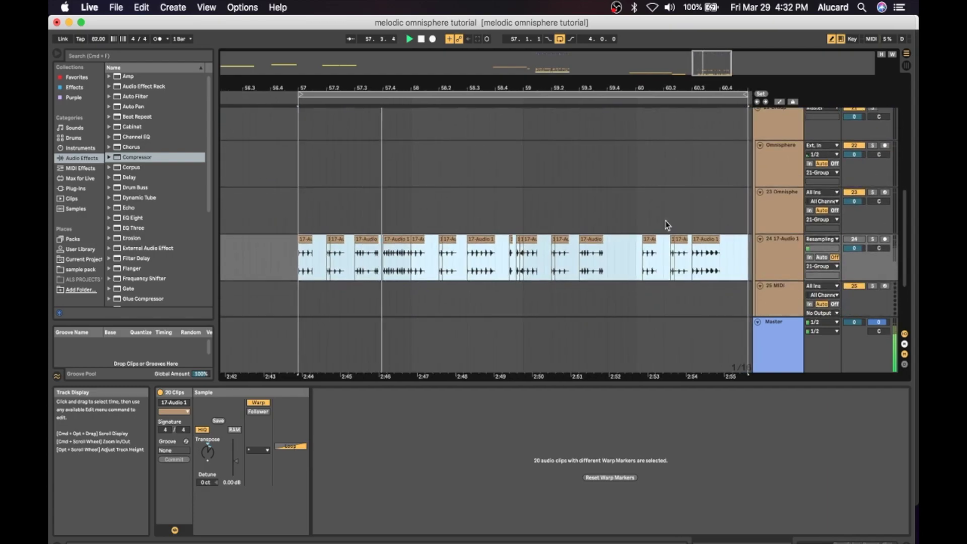
{"action": "left_click", "coordinate": [854, 240]}
{"action": "key", "text": "space"}
{"action": "key", "text": "space"}
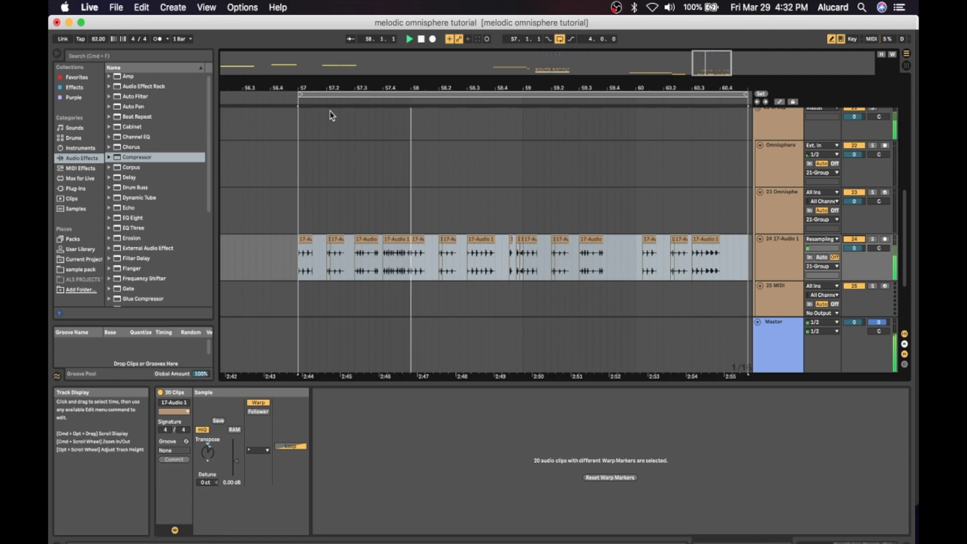
{"action": "scroll", "coordinate": [331, 113], "scroll_direction": "right", "scroll_amount": 1}
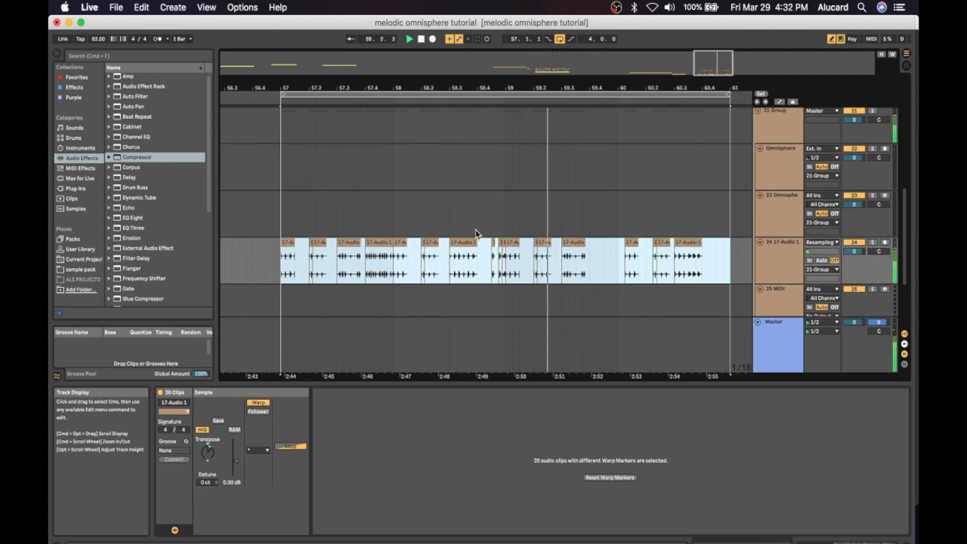
- Finish listening to the bars 57 to 61 section, stop playback and locate track 26 Serum
{"action": "scroll", "coordinate": [554, 246], "scroll_direction": "right", "scroll_amount": 3}
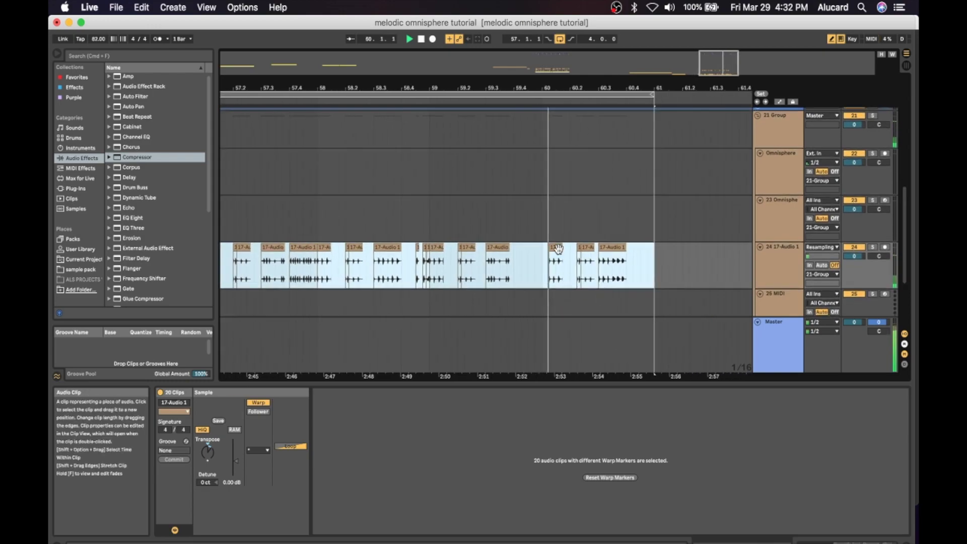
{"action": "key", "text": "space"}
{"action": "scroll", "coordinate": [559, 248], "scroll_direction": "down", "scroll_amount": 3}
{"action": "scroll", "coordinate": [559, 248], "scroll_direction": "left", "scroll_amount": 1}
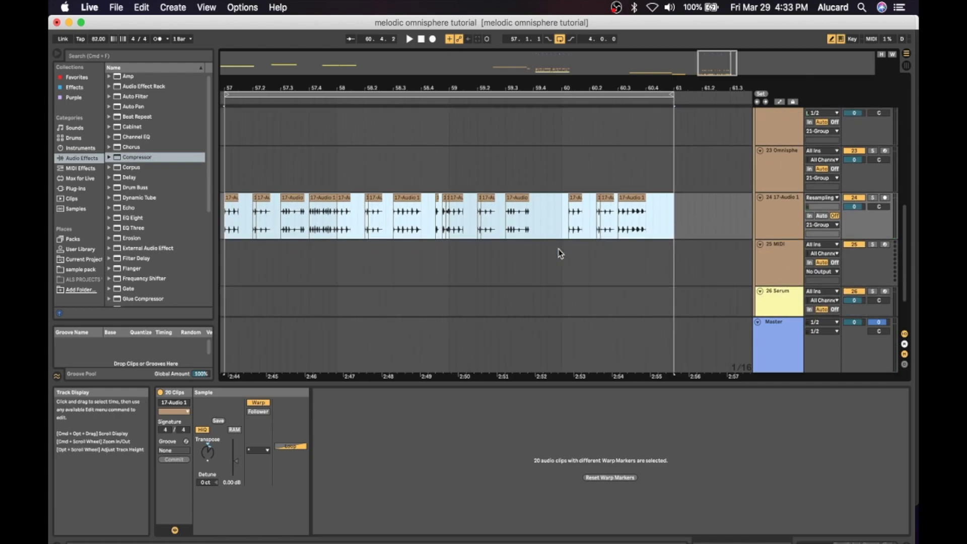
{"action": "scroll", "coordinate": [561, 253], "scroll_direction": "up", "scroll_amount": 10}
{"action": "scroll", "coordinate": [561, 253], "scroll_direction": "left", "scroll_amount": 4}
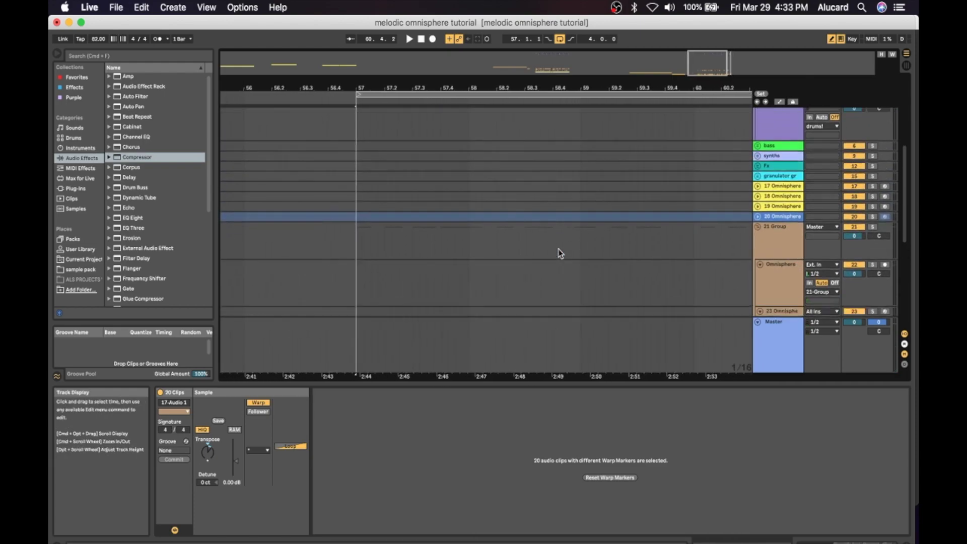
{"action": "scroll", "coordinate": [559, 253], "scroll_direction": "down", "scroll_amount": 10}
{"action": "scroll", "coordinate": [557, 252], "scroll_direction": "left", "scroll_amount": 2}
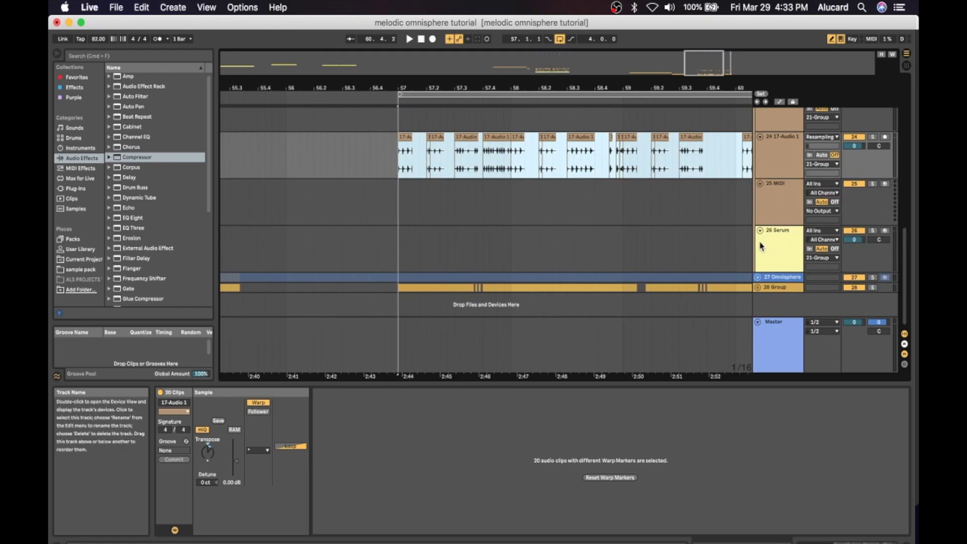
- Arm track 26 Serum for recording and place the insertion marker on it at bar 57
{"action": "left_click", "coordinate": [762, 247]}
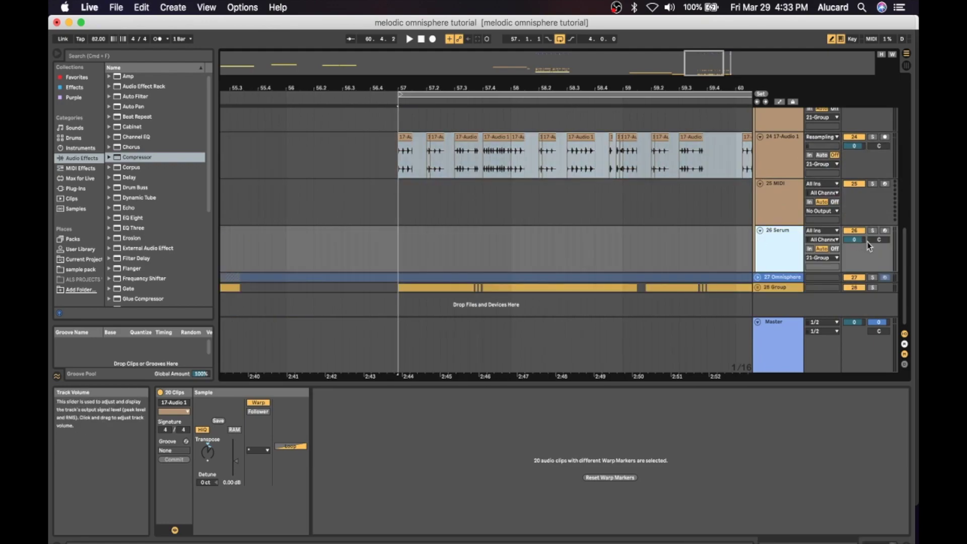
{"action": "scroll", "coordinate": [536, 250], "scroll_direction": "left", "scroll_amount": 8}
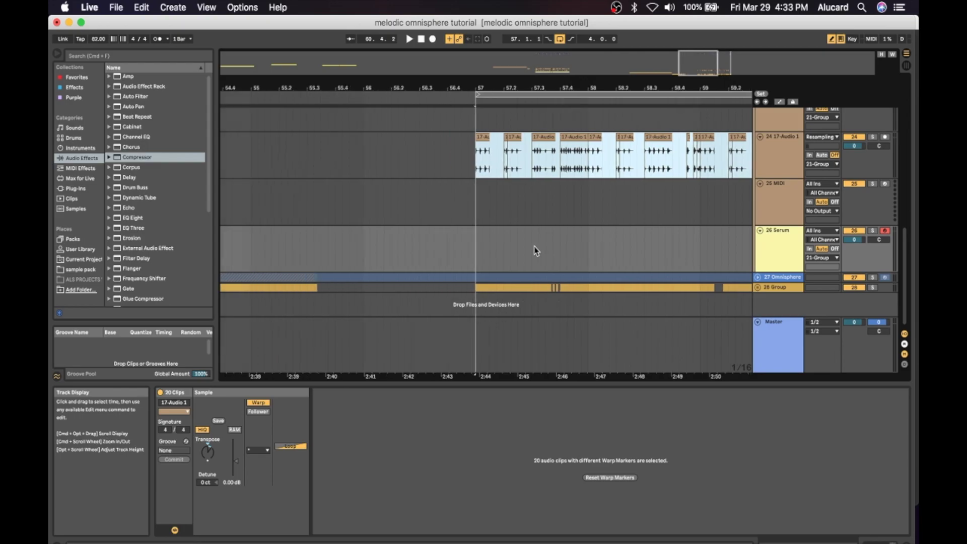
{"action": "scroll", "coordinate": [536, 249], "scroll_direction": "right", "scroll_amount": 10}
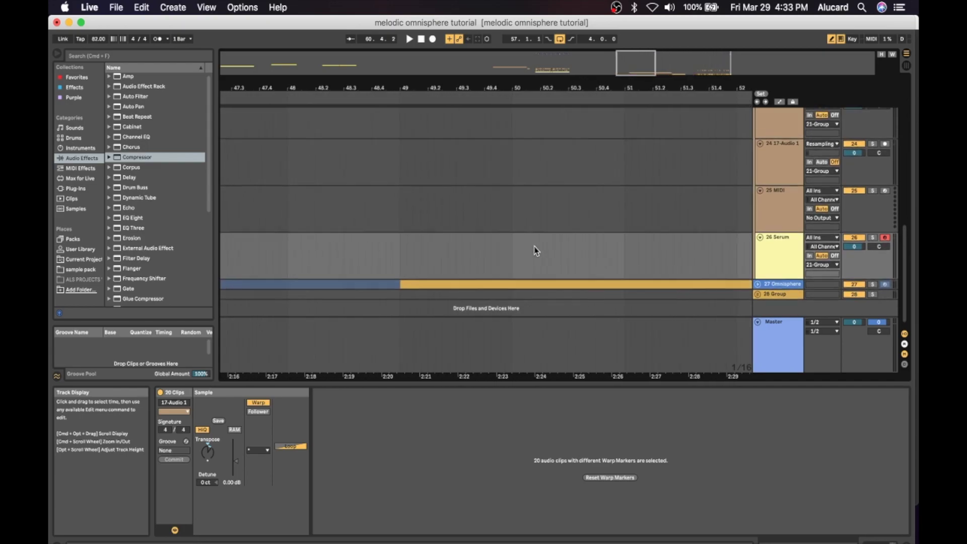
{"action": "scroll", "coordinate": [536, 250], "scroll_direction": "left", "scroll_amount": 3}
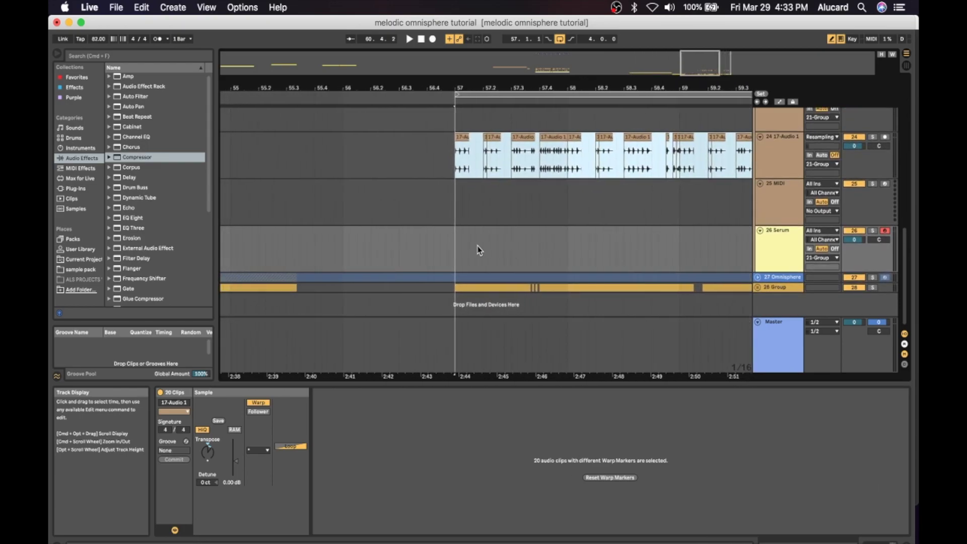
{"action": "left_click", "coordinate": [453, 249]}
{"action": "scroll", "coordinate": [487, 251], "scroll_direction": "right", "scroll_amount": 3}
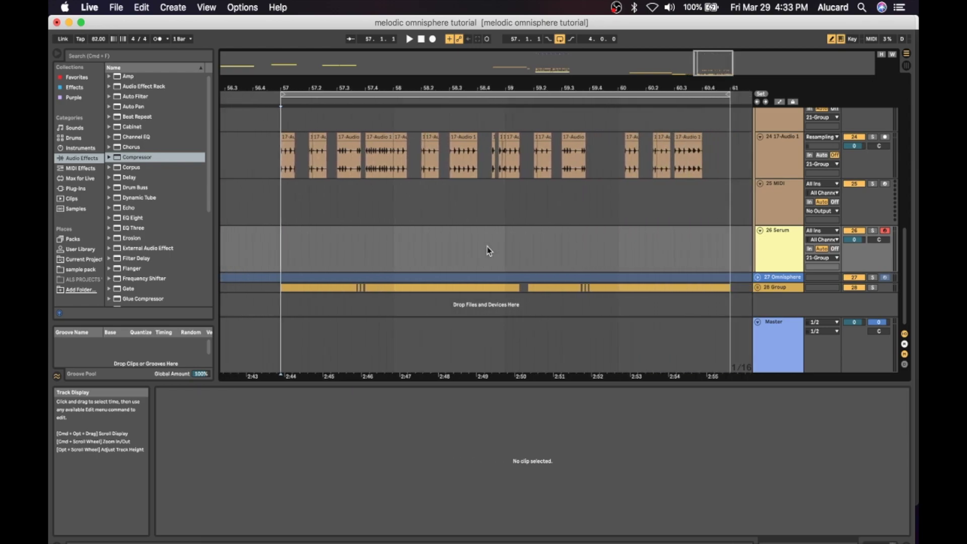
- Capture the played F0 and C#1 bass notes as a MIDI clip on track 26 Serum spanning bars 57 to 61
{"action": "scroll", "coordinate": [486, 250], "scroll_direction": "left", "scroll_amount": 2}
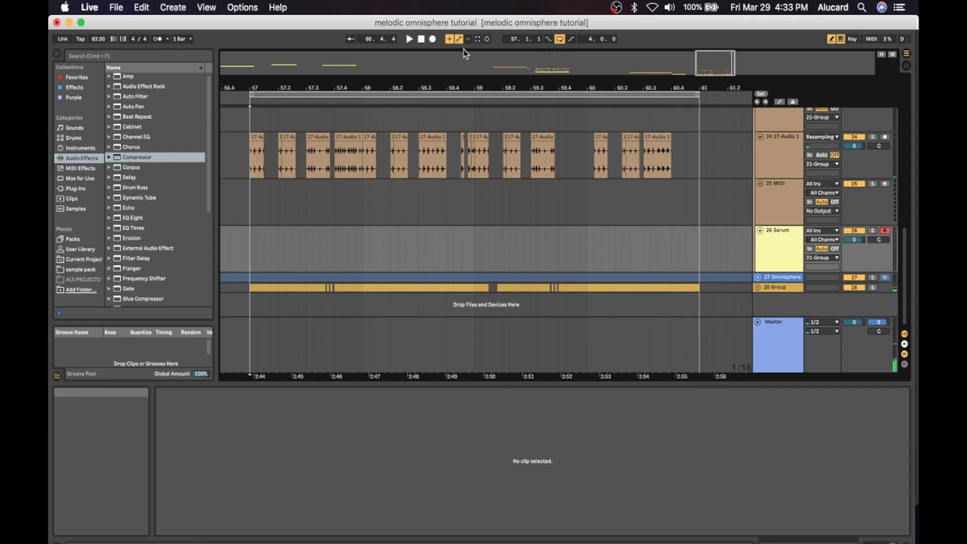
{"action": "left_click", "coordinate": [476, 40]}
{"action": "left_click_drag", "start_coordinate": [589, 246], "coordinate": [250, 254]}
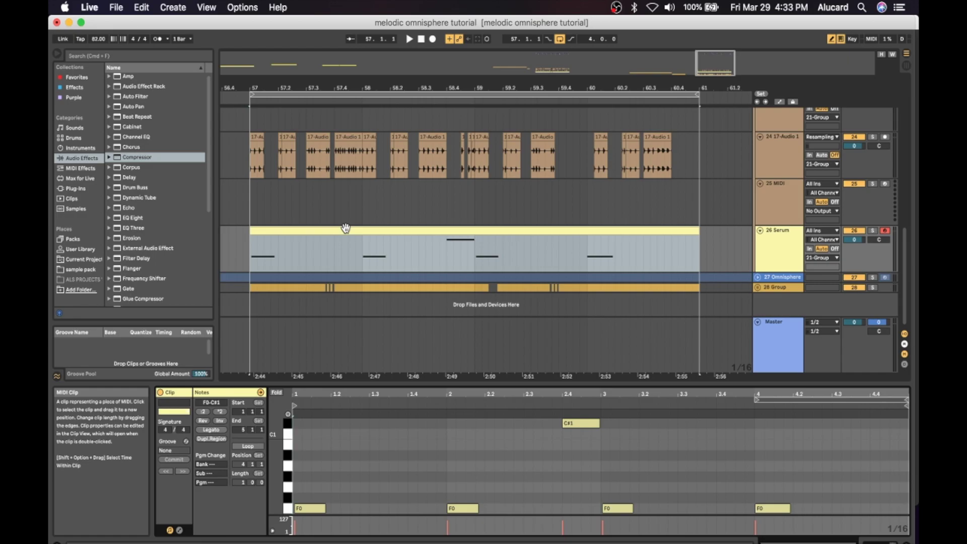
- Unfold tracks 28 Group and 27 Omnisphere and review their contents before and around bar 57
{"action": "left_click", "coordinate": [254, 208]}
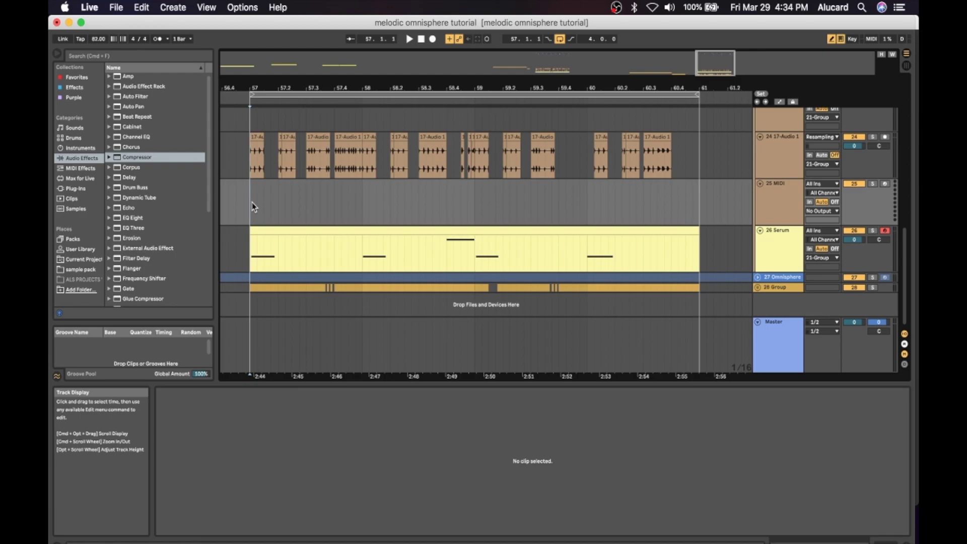
{"action": "scroll", "coordinate": [252, 204], "scroll_direction": "up", "scroll_amount": 10}
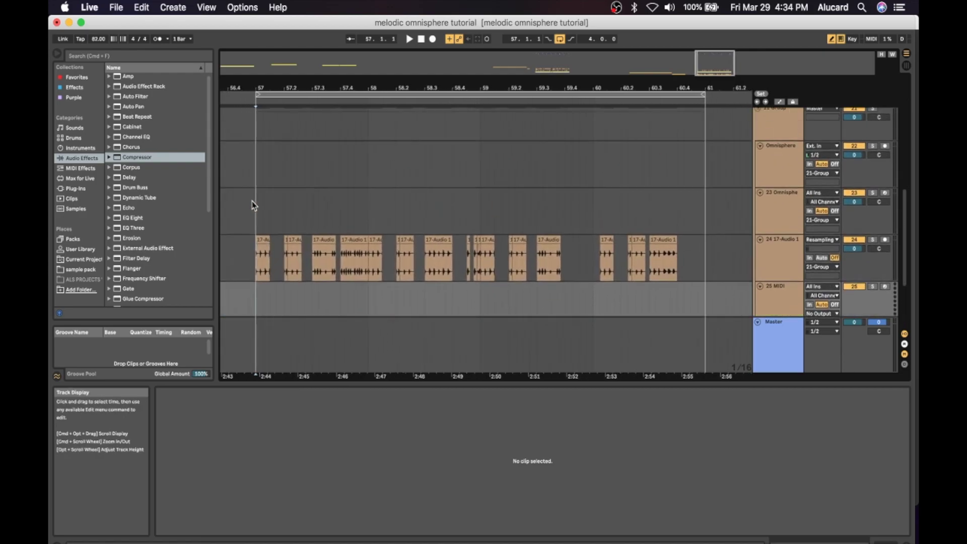
{"action": "scroll", "coordinate": [252, 204], "scroll_direction": "down", "scroll_amount": 10}
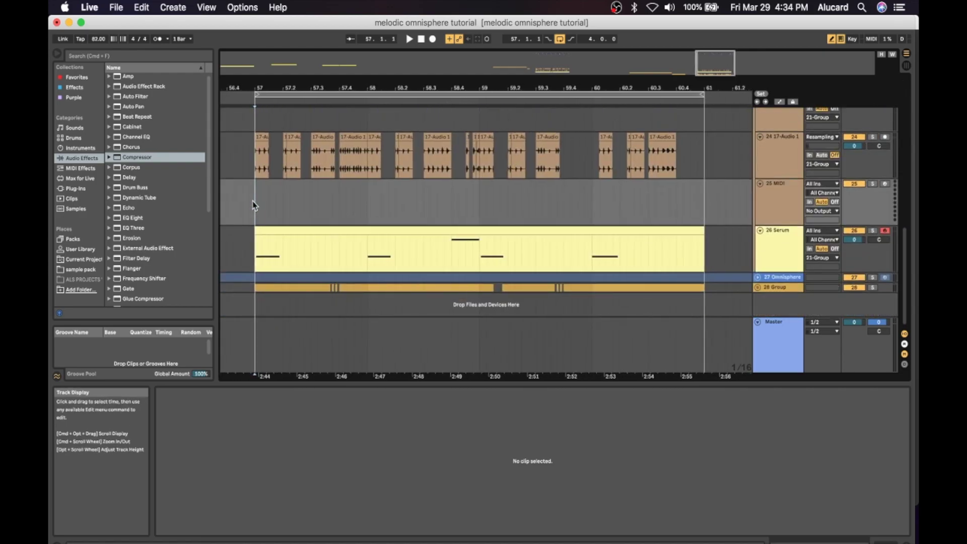
{"action": "scroll", "coordinate": [249, 222], "scroll_direction": "up", "scroll_amount": 2}
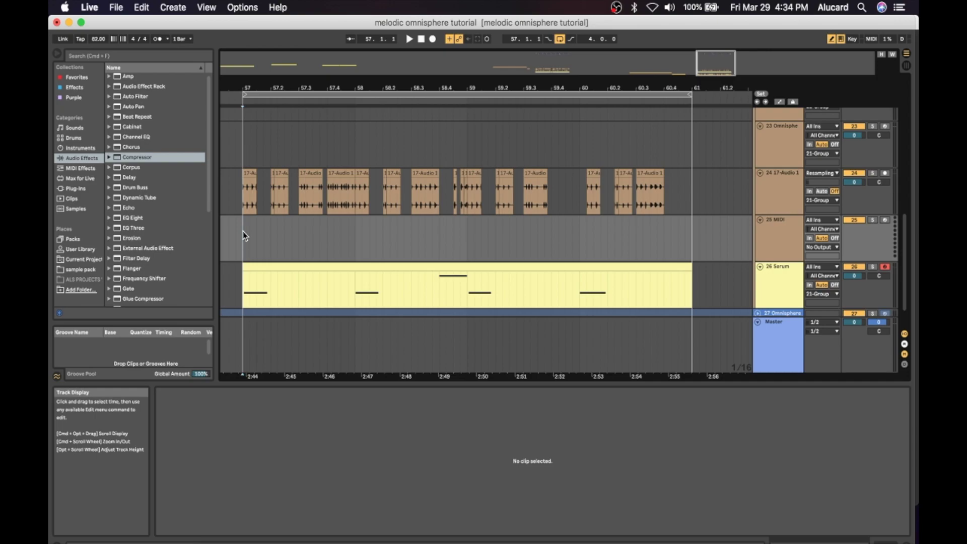
{"action": "scroll", "coordinate": [243, 233], "scroll_direction": "down", "scroll_amount": 2}
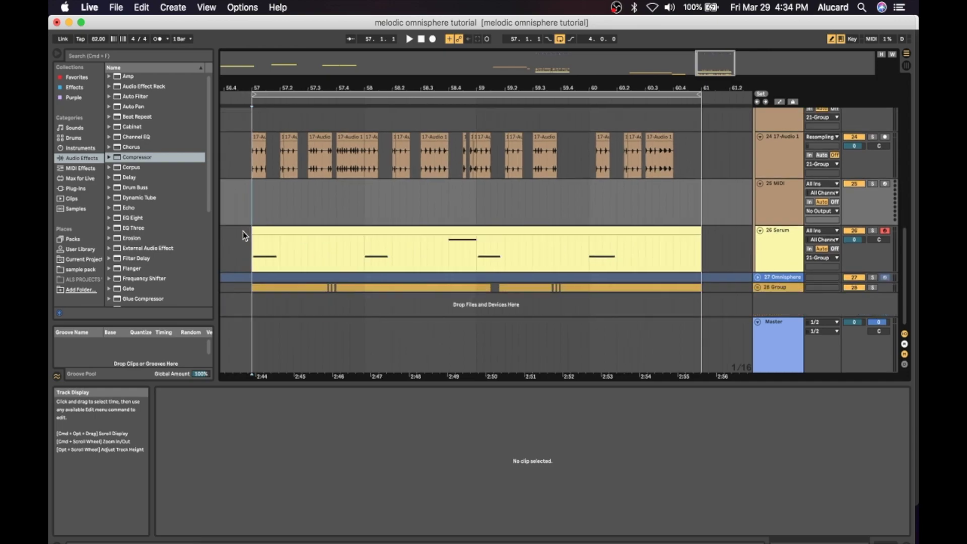
{"action": "left_click", "coordinate": [758, 288]}
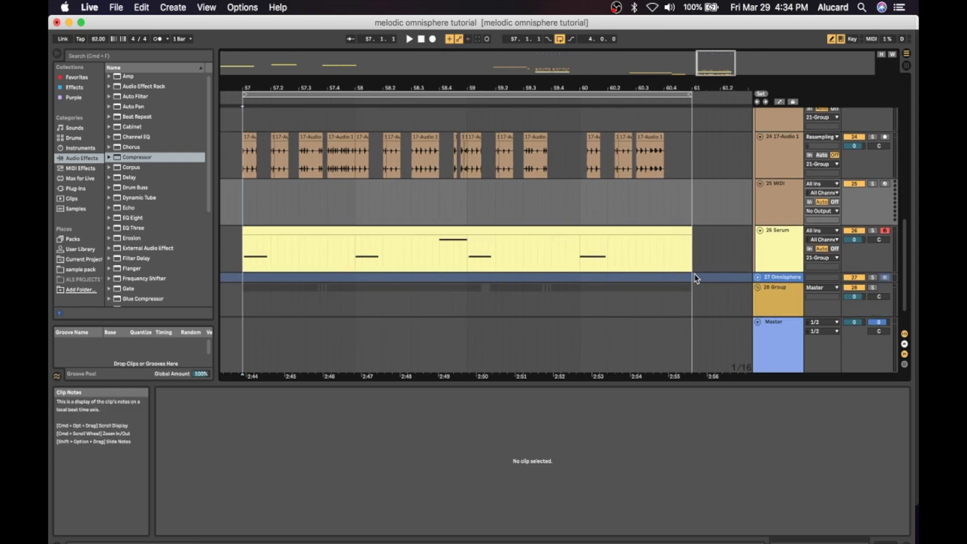
{"action": "left_click", "coordinate": [757, 279]}
{"action": "scroll", "coordinate": [636, 264], "scroll_direction": "left", "scroll_amount": 10}
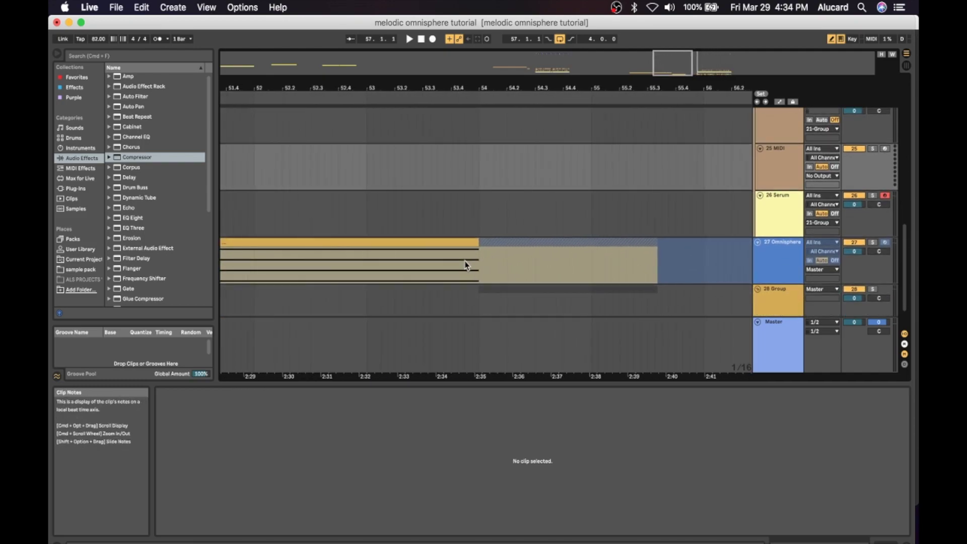
{"action": "scroll", "coordinate": [466, 264], "scroll_direction": "right", "scroll_amount": 10}
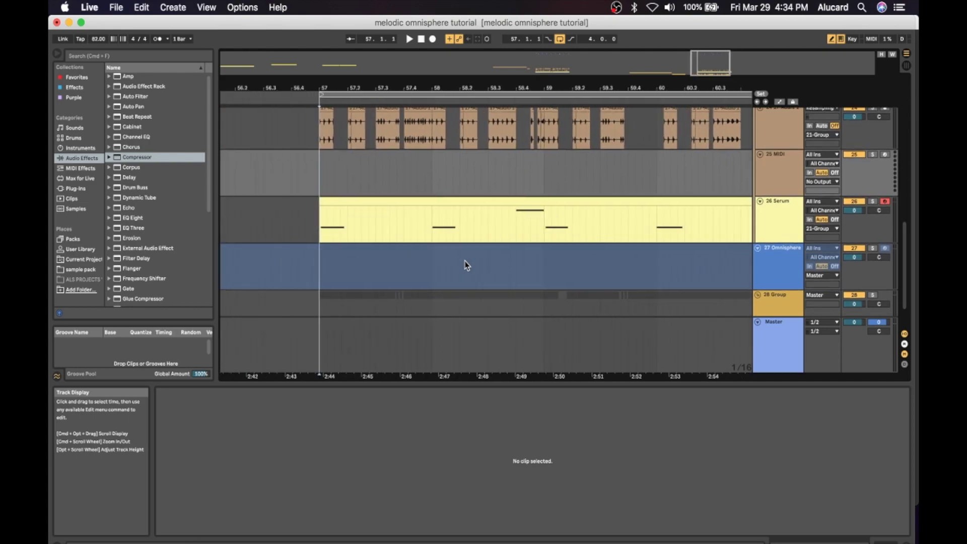
- Return to the drum tracks and play the section from bar 57 to hear the drums with the Serum bass
{"action": "scroll", "coordinate": [409, 262], "scroll_direction": "up", "scroll_amount": 5}
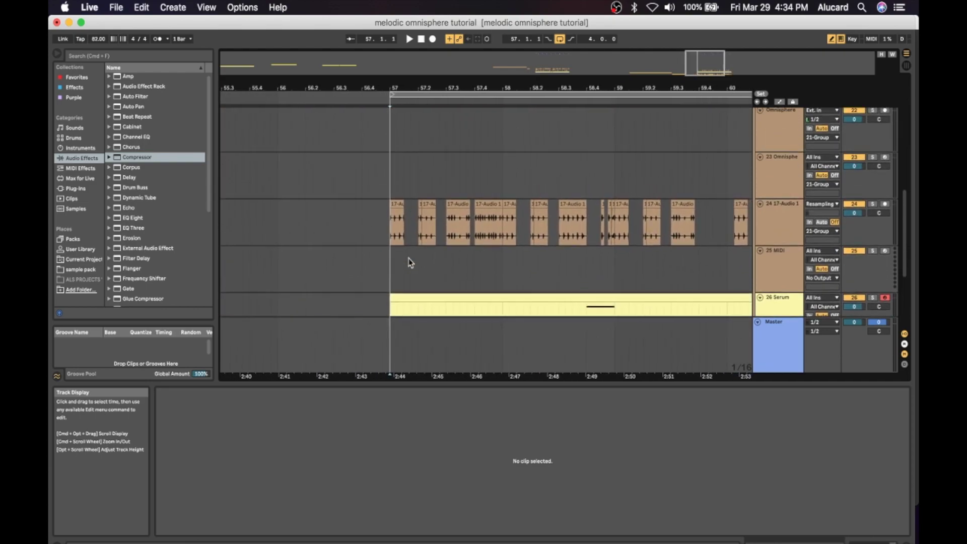
{"action": "scroll", "coordinate": [395, 170], "scroll_direction": "right", "scroll_amount": 3}
{"action": "scroll", "coordinate": [395, 169], "scroll_direction": "right", "scroll_amount": 3}
{"action": "scroll", "coordinate": [395, 169], "scroll_direction": "up", "scroll_amount": 15}
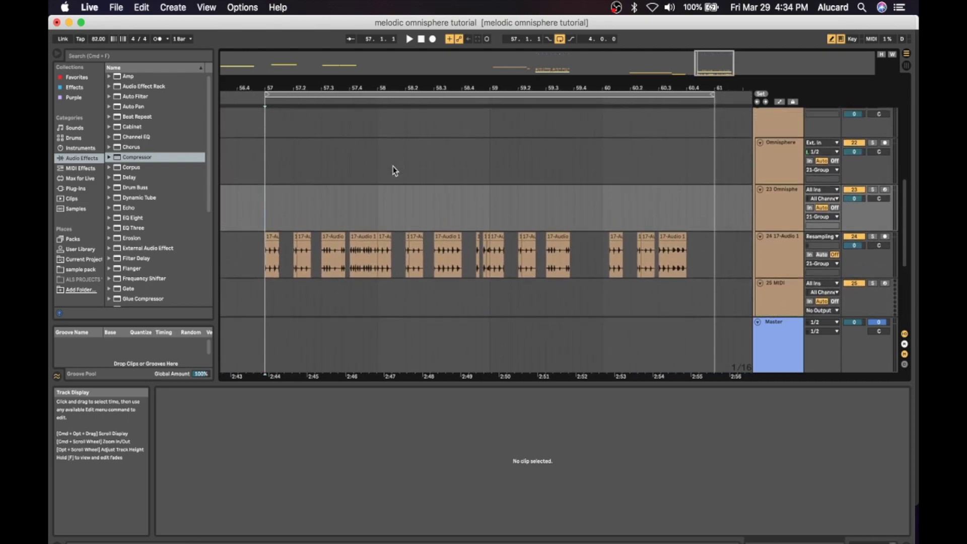
{"action": "scroll", "coordinate": [395, 169], "scroll_direction": "right", "scroll_amount": 1}
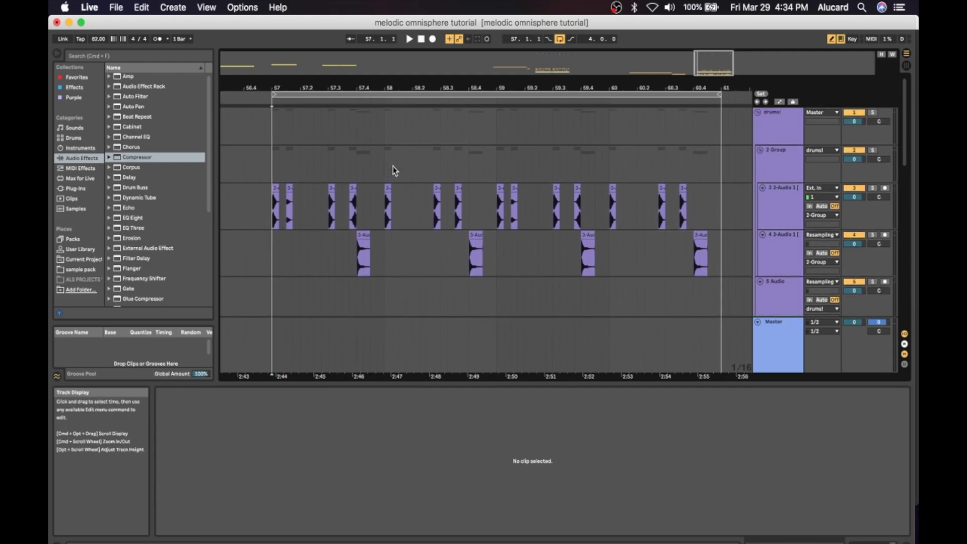
{"action": "left_click", "coordinate": [273, 161]}
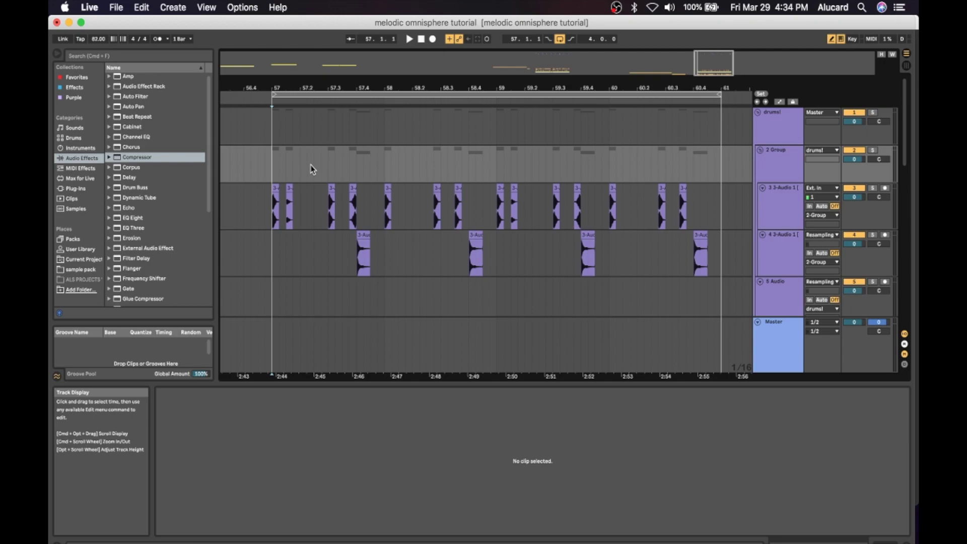
{"action": "scroll", "coordinate": [312, 170], "scroll_direction": "down", "scroll_amount": 2}
{"action": "key", "text": "space"}
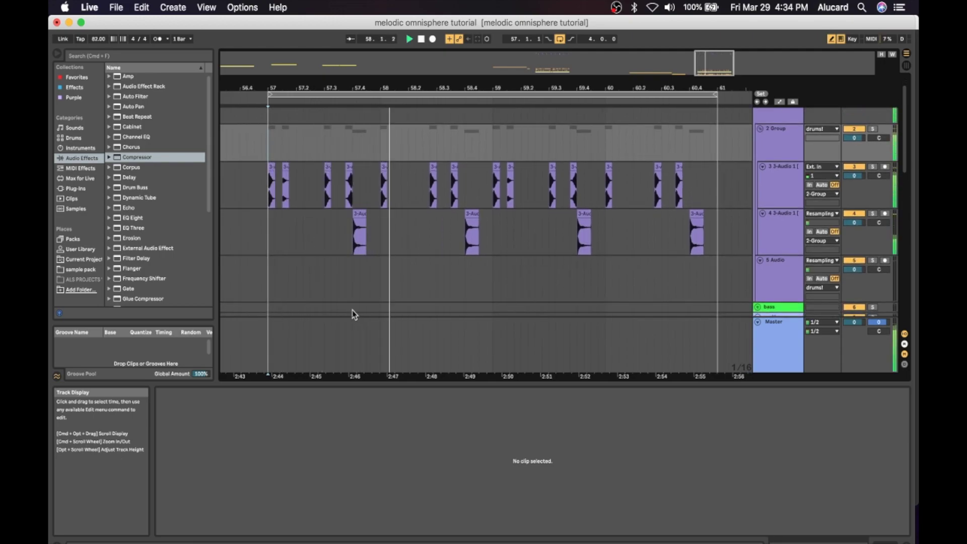
{"action": "scroll", "coordinate": [353, 315], "scroll_direction": "up", "scroll_amount": 2}
{"action": "scroll", "coordinate": [353, 315], "scroll_direction": "right", "scroll_amount": 3}
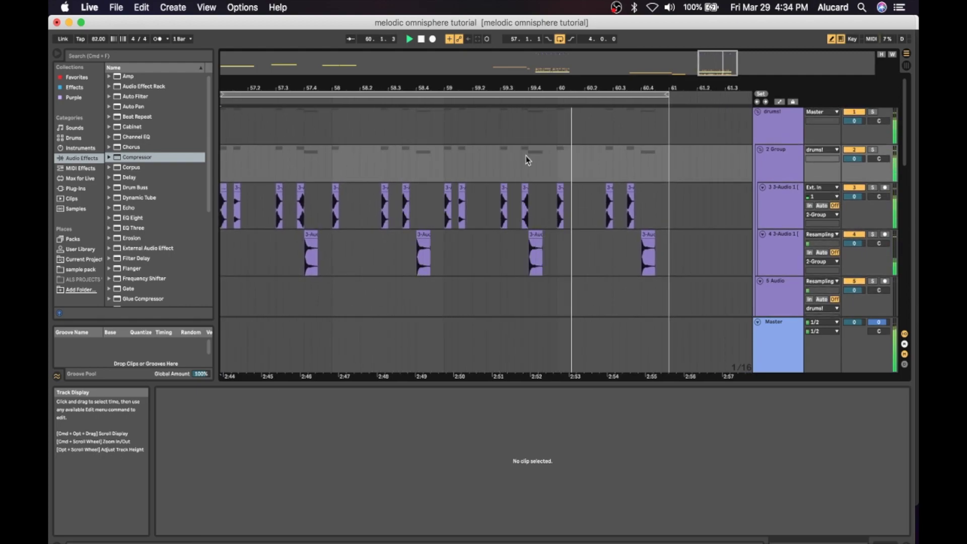
- Copy the opening hit of the last clip on track 4 at 60.4 and paste it directly after that clip at 60.4.3
{"action": "scroll", "coordinate": [527, 159], "scroll_direction": "down", "scroll_amount": 1}
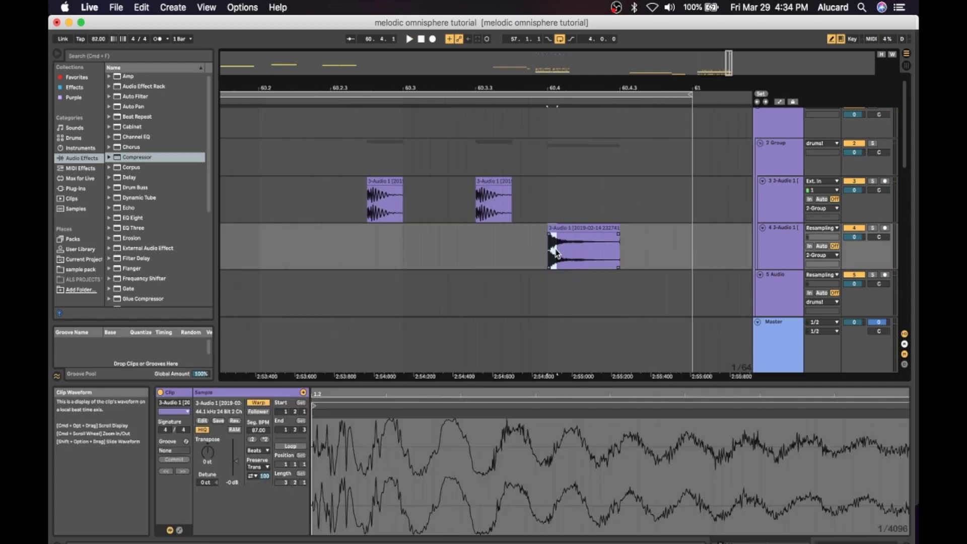
{"action": "key", "text": "super+c"}
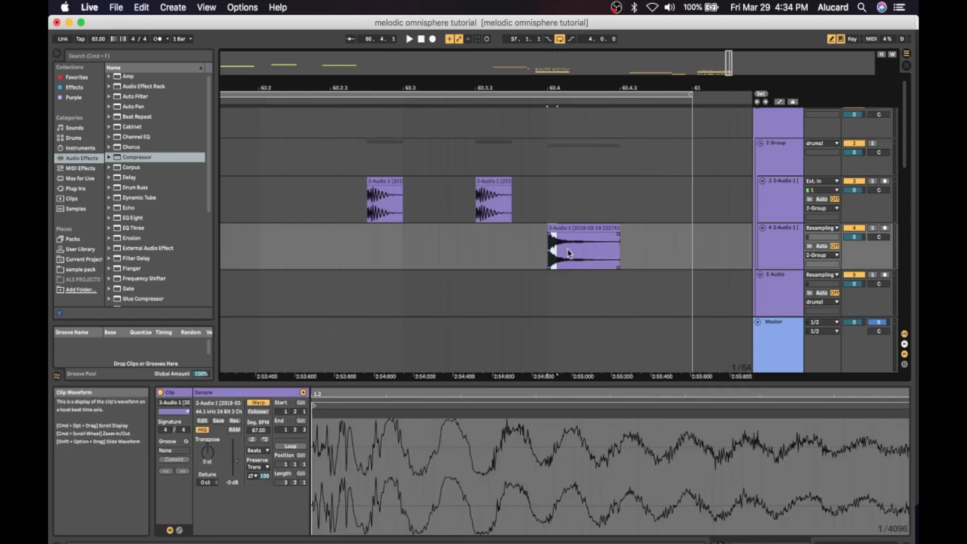
{"action": "left_click", "coordinate": [624, 243]}
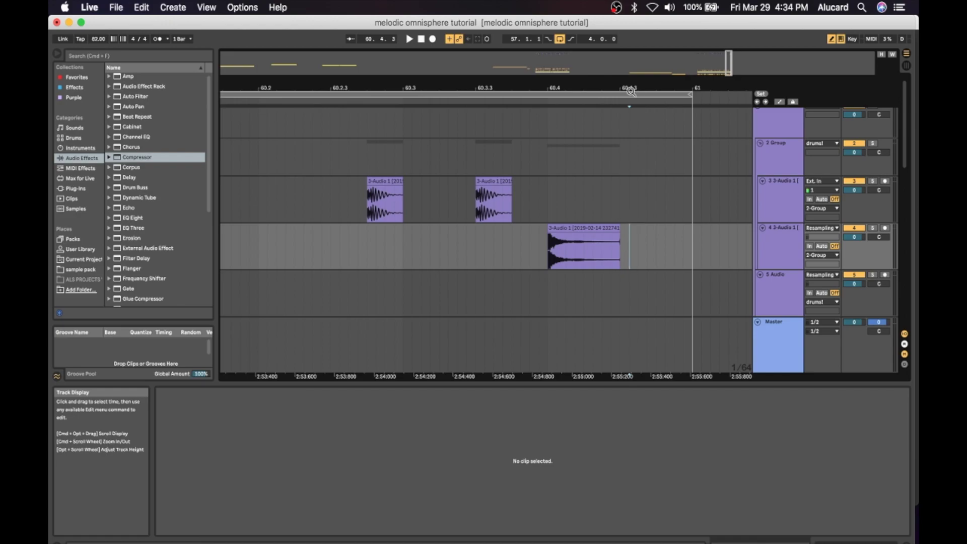
{"action": "left_click_drag", "start_coordinate": [626, 87], "coordinate": [627, 96]}
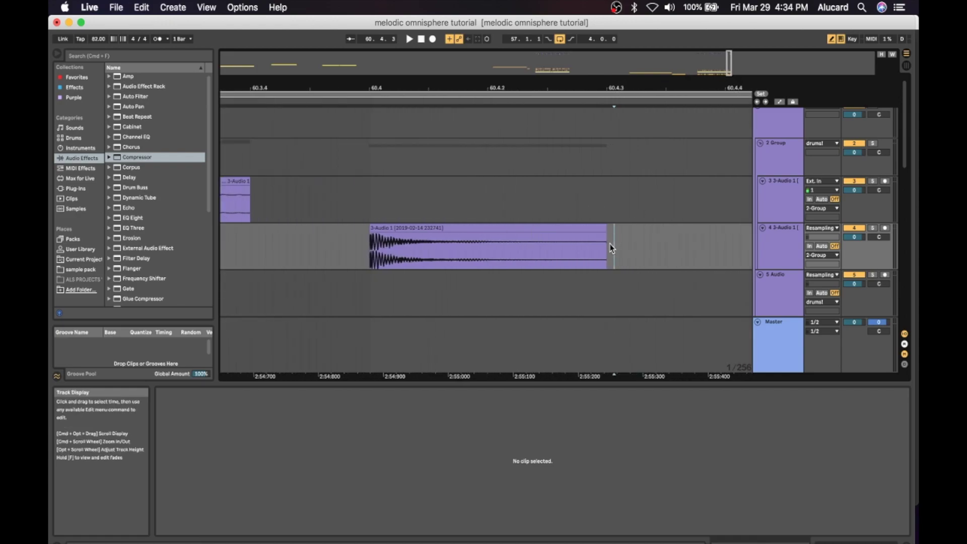
{"action": "left_click", "coordinate": [399, 238]}
{"action": "left_click", "coordinate": [388, 229]}
{"action": "key", "text": "space"}
{"action": "scroll", "coordinate": [389, 232], "scroll_direction": "right", "scroll_amount": 5}
{"action": "scroll", "coordinate": [390, 231], "scroll_direction": "down", "scroll_amount": 1}
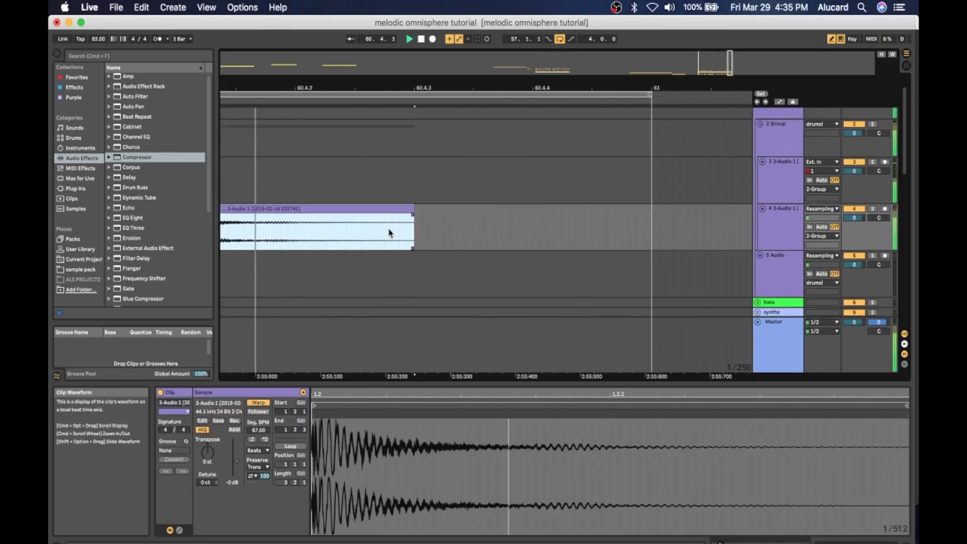
{"action": "key", "text": "space"}
{"action": "left_click", "coordinate": [418, 229]}
{"action": "key", "text": "super+v"}
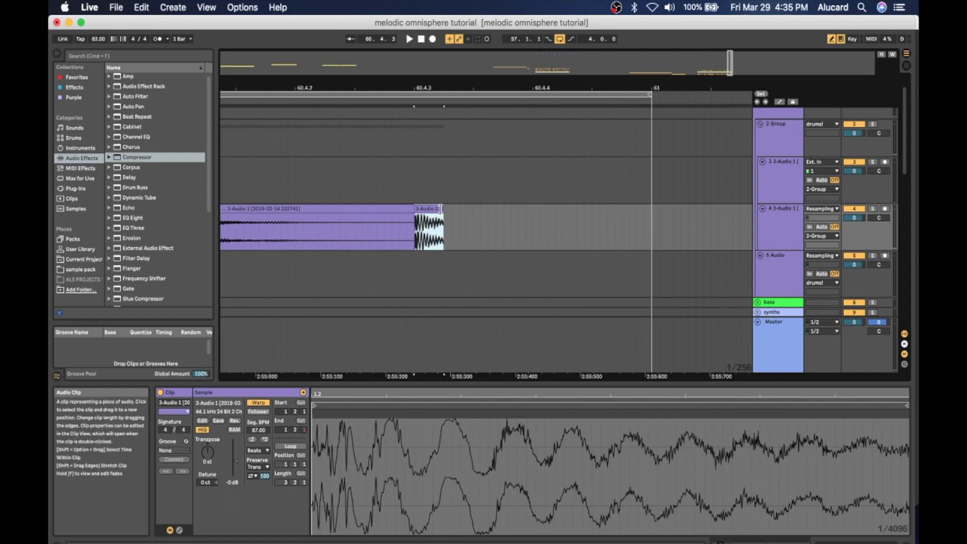
- Lengthen the pasted slice on track 4 slightly and switch the arrangement to a triplet grid
{"action": "left_click_drag", "start_coordinate": [443, 209], "coordinate": [459, 210]}
{"action": "left_click", "coordinate": [473, 219]}
{"action": "right_click", "coordinate": [473, 219]}
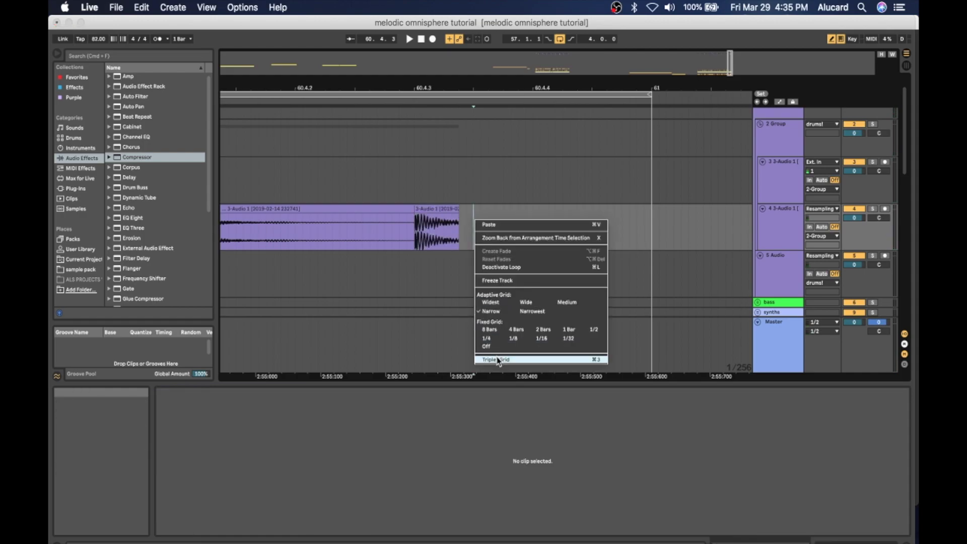
{"action": "left_click", "coordinate": [481, 356]}
{"action": "left_click_drag", "start_coordinate": [449, 86], "coordinate": [449, 86]}
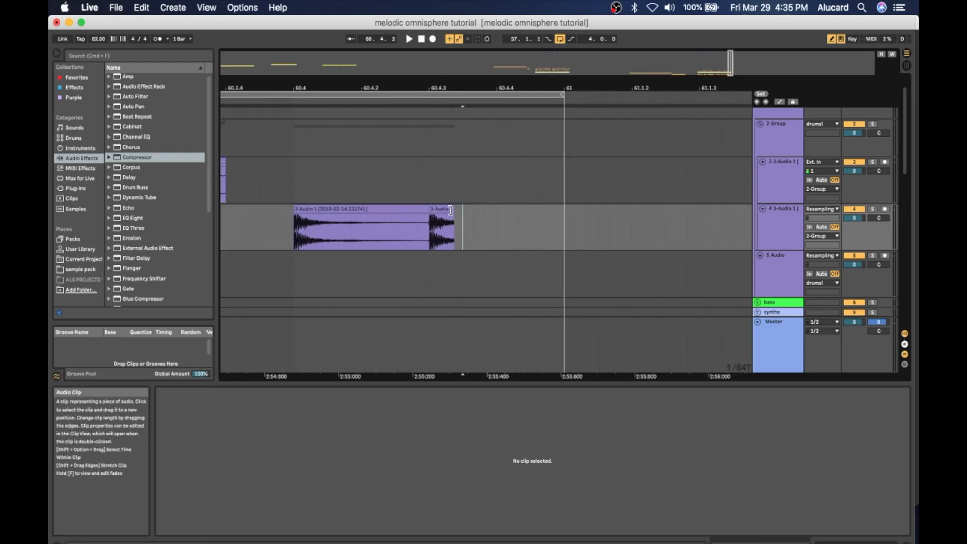
- Resize the pasted slice to the triplet grid and duplicate it twice to fill the space up to bar 61
{"action": "left_click", "coordinate": [452, 211]}
{"action": "mouse_move", "coordinate": [462, 210]}
{"action": "left_mouse_down"}
{"action": "mouse_move", "coordinate": [473, 210]}
{"action": "mouse_move", "coordinate": [446, 215]}
{"action": "left_mouse_up"}
{"action": "key", "text": "super+d"}
{"action": "key", "text": "super+d"}
- Add a fade-out across about the second half of each of the three short slices on track 4 between 60.4.3 and 61
{"action": "left_click", "coordinate": [448, 210]}
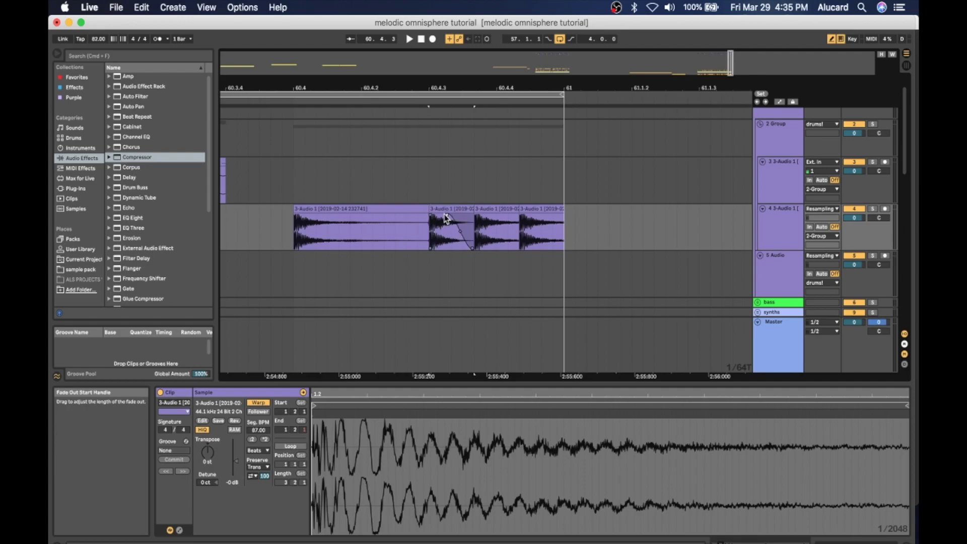
{"action": "left_click_drag", "start_coordinate": [516, 216], "coordinate": [495, 218]}
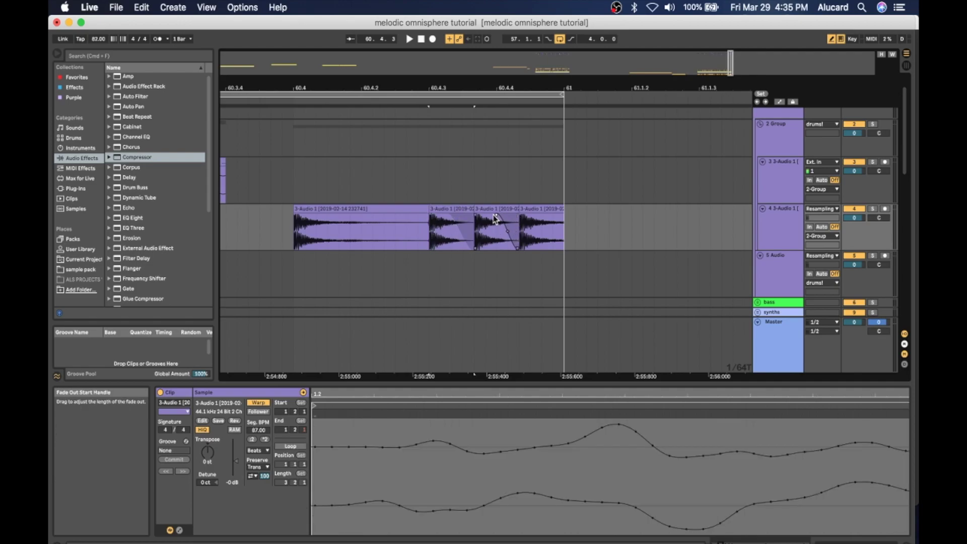
{"action": "left_click_drag", "start_coordinate": [562, 210], "coordinate": [539, 218]}
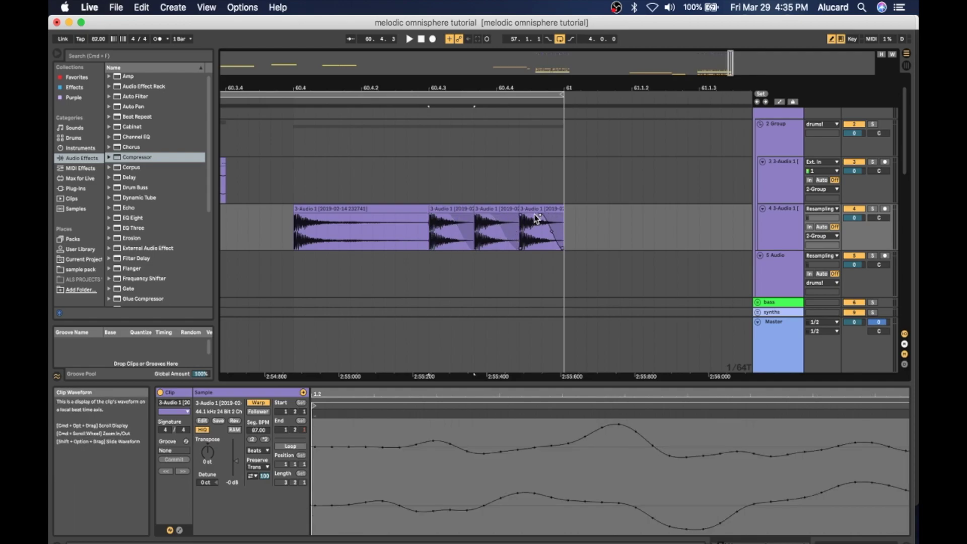
- Consolidate the three faded slices on track 4 into one clip and lower its gain to -5.20 dB
{"action": "left_click", "coordinate": [449, 211]}
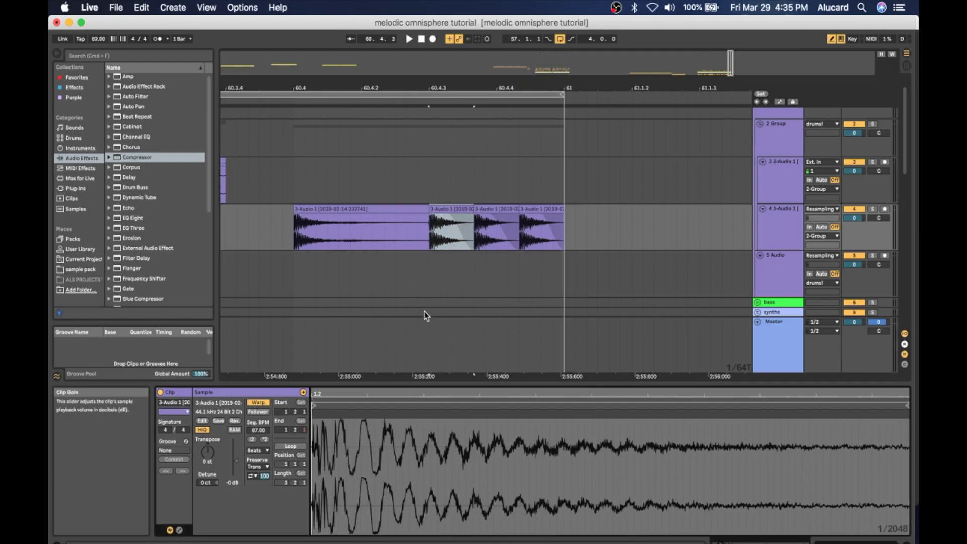
{"action": "left_click", "coordinate": [535, 209], "text": "shift"}
{"action": "key", "text": "super+j"}
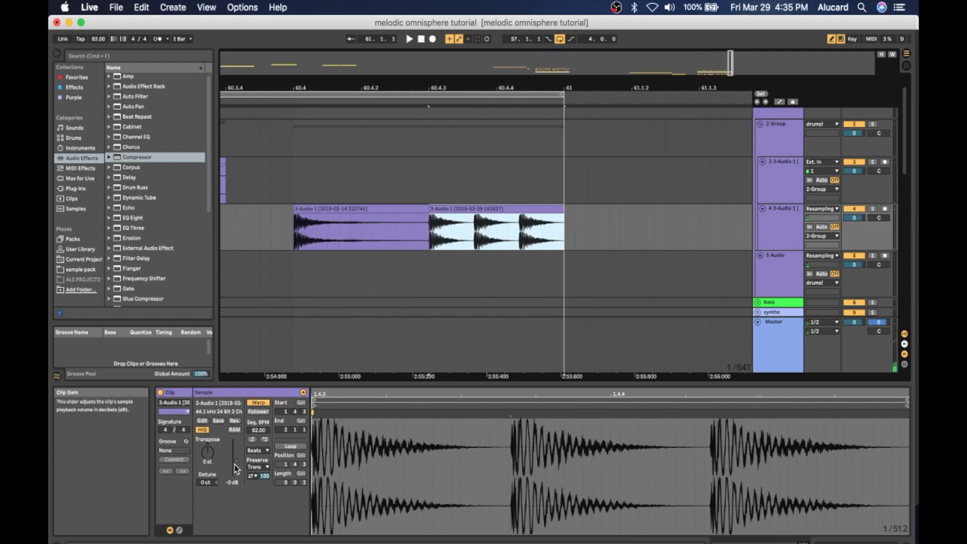
{"action": "left_click_drag", "start_coordinate": [235, 469], "coordinate": [235, 482]}
- Play the looped section from bar 57 to hear the drums with the quieter triplet fill
{"action": "key", "text": "space"}
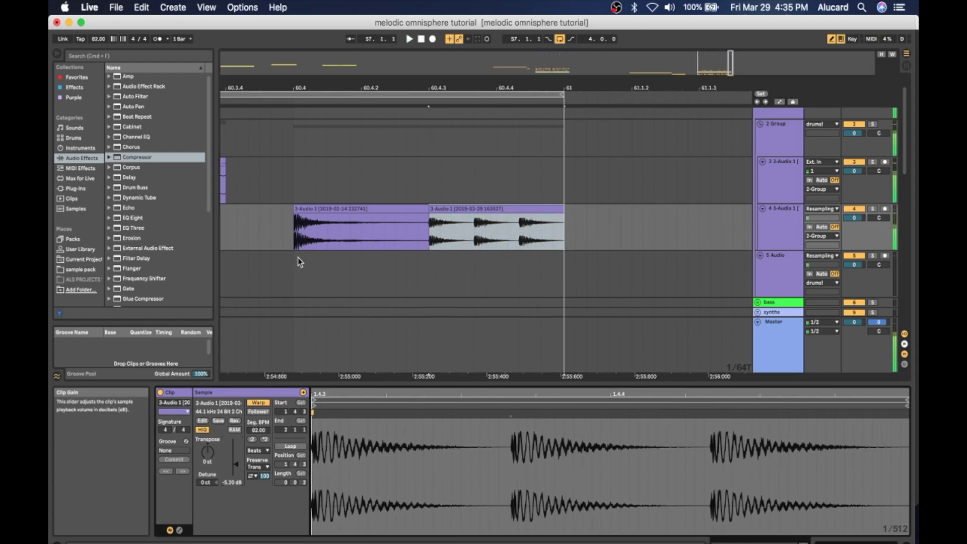
{"action": "scroll", "coordinate": [279, 214], "scroll_direction": "left", "scroll_amount": 10}
{"action": "scroll", "coordinate": [281, 209], "scroll_direction": "down", "scroll_amount": 8}
{"action": "left_click", "coordinate": [275, 208]}
{"action": "key", "text": "space"}
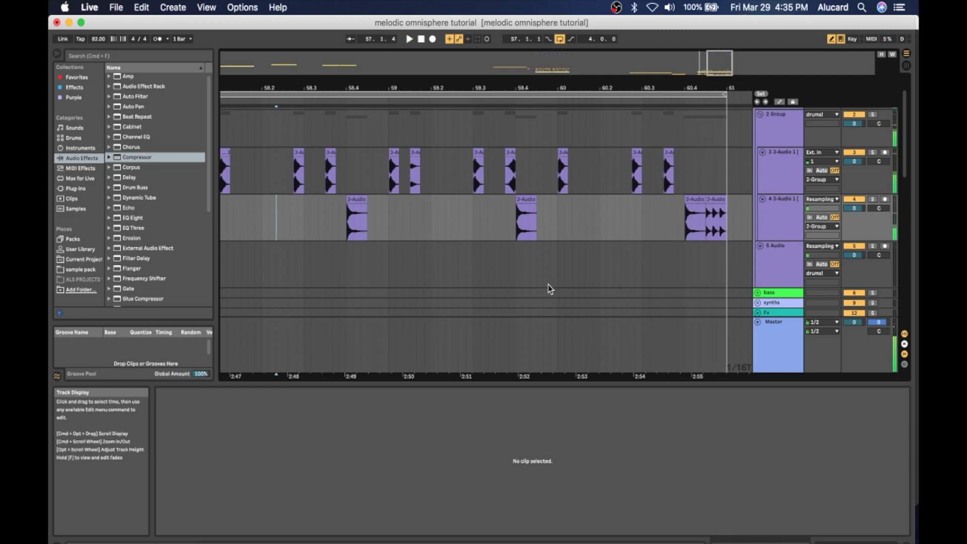
- Show the whole loop from bar 57 to 61 and select the consolidated fill clip at the end of track 4
{"action": "scroll", "coordinate": [549, 285], "scroll_direction": "left", "scroll_amount": 5}
{"action": "scroll", "coordinate": [549, 286], "scroll_direction": "up", "scroll_amount": 1}
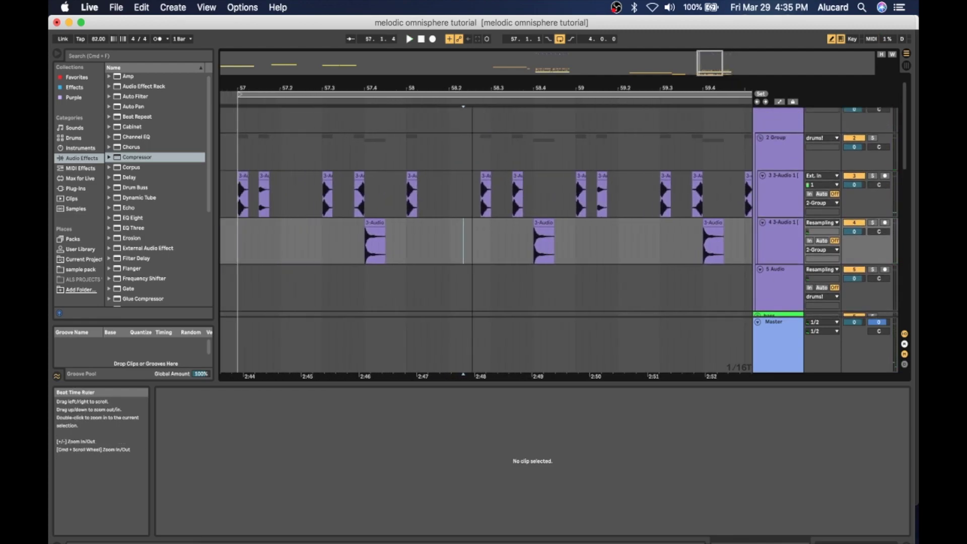
{"action": "left_click_drag", "start_coordinate": [475, 376], "coordinate": [474, 352]}
{"action": "left_click", "coordinate": [662, 224]}
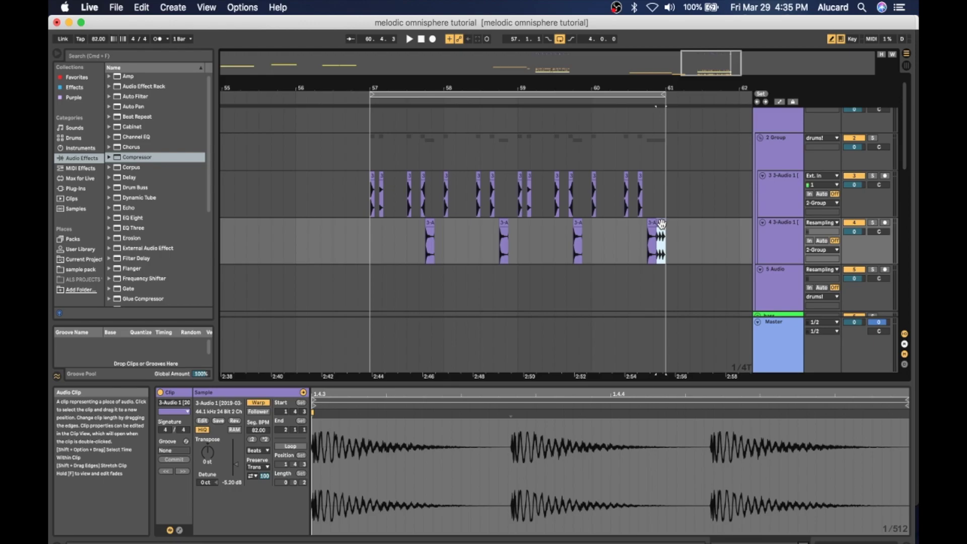
- Review the drum tracks, the sliced melody audio, the Serum bass and the frozen Omnisphere clips across bars 57 to 61
{"action": "scroll", "coordinate": [663, 227], "scroll_direction": "down", "scroll_amount": 5}
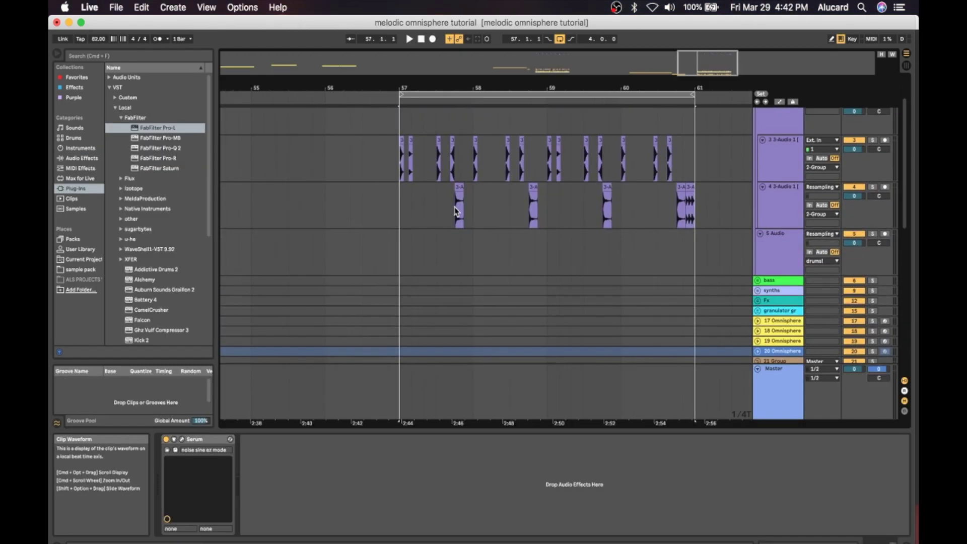
{"action": "scroll", "coordinate": [454, 207], "scroll_direction": "up", "scroll_amount": 2}
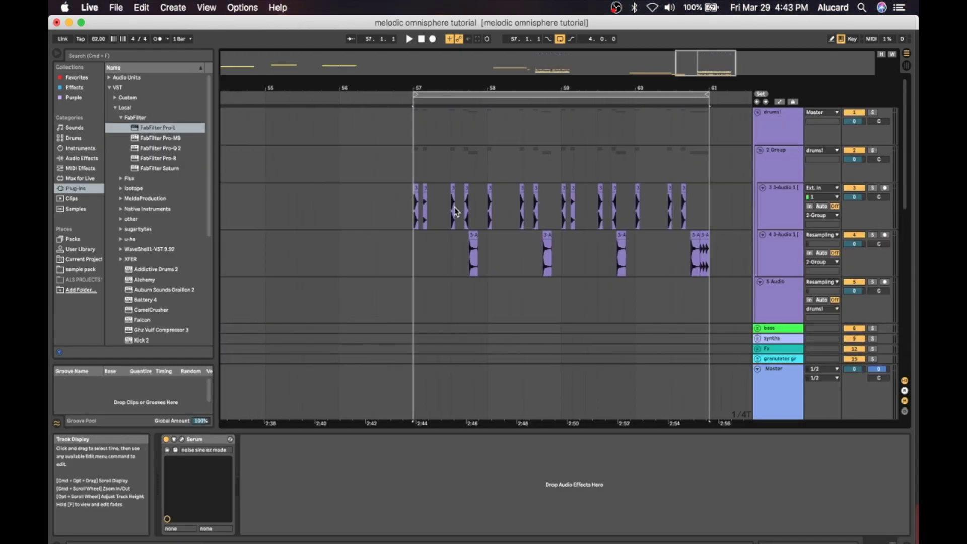
{"action": "scroll", "coordinate": [454, 208], "scroll_direction": "down", "scroll_amount": 10}
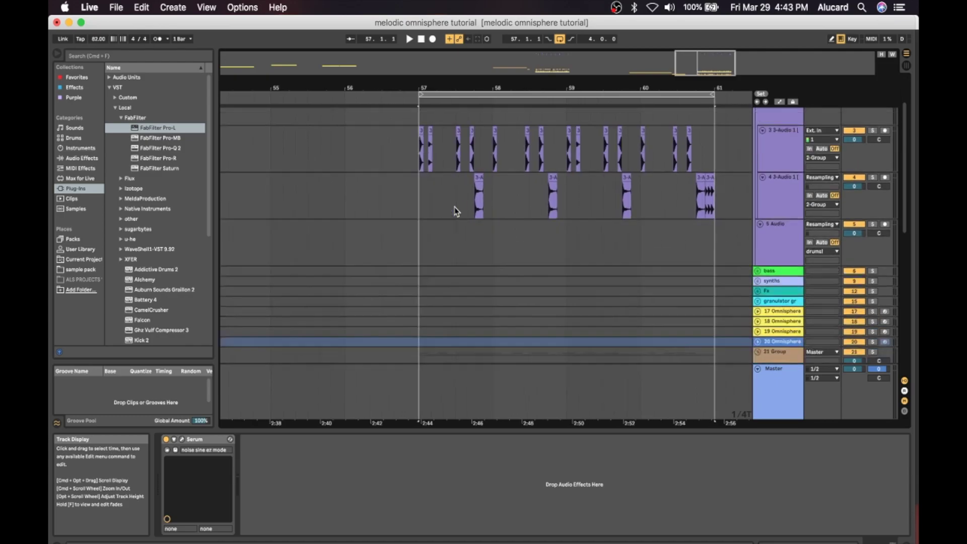
{"action": "scroll", "coordinate": [454, 207], "scroll_direction": "left", "scroll_amount": 6}
{"action": "scroll", "coordinate": [455, 207], "scroll_direction": "left", "scroll_amount": 6}
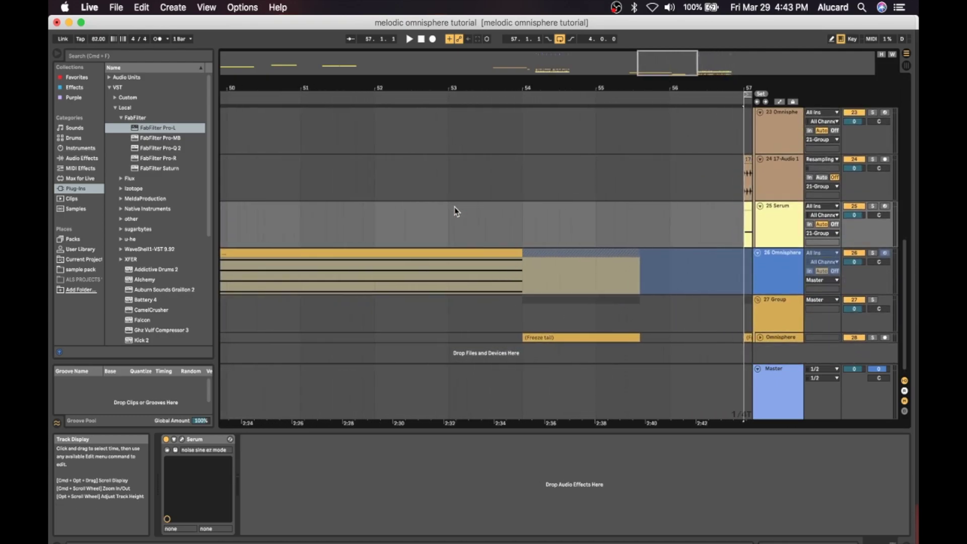
{"action": "scroll", "coordinate": [454, 207], "scroll_direction": "right", "scroll_amount": 10}
{"action": "scroll", "coordinate": [518, 207], "scroll_direction": "right", "scroll_amount": 4}
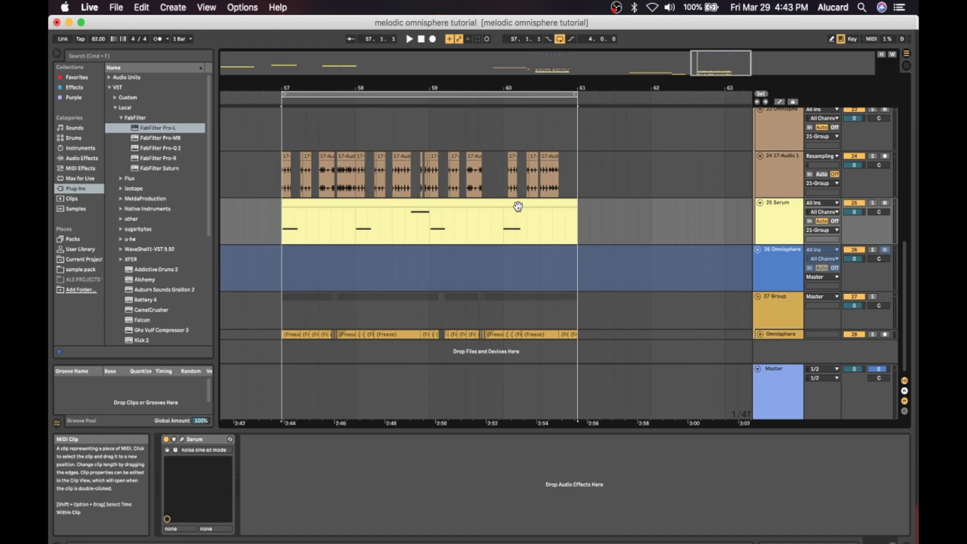
{"action": "scroll", "coordinate": [348, 204], "scroll_direction": "left", "scroll_amount": 2}
{"action": "scroll", "coordinate": [349, 204], "scroll_direction": "up", "scroll_amount": 15}
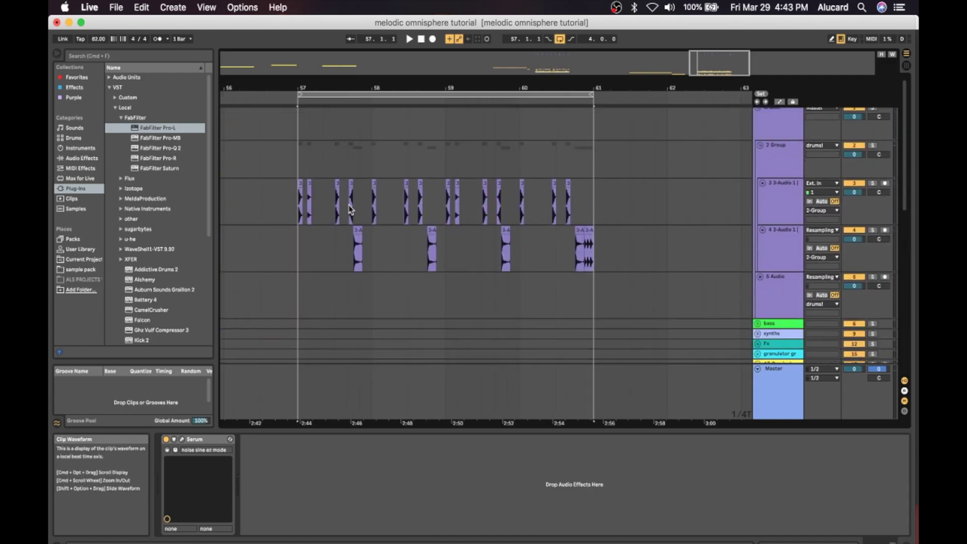